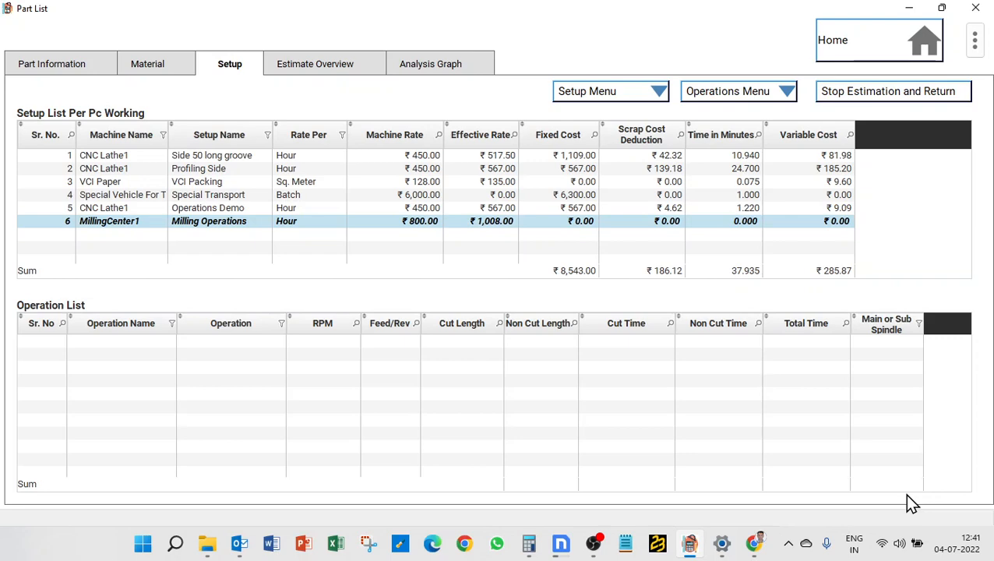
Step: Add a new operation named "gg" to the Milling Operations setup, with the operation form maximized
{"action": "left_click", "coordinate": [746, 97]}
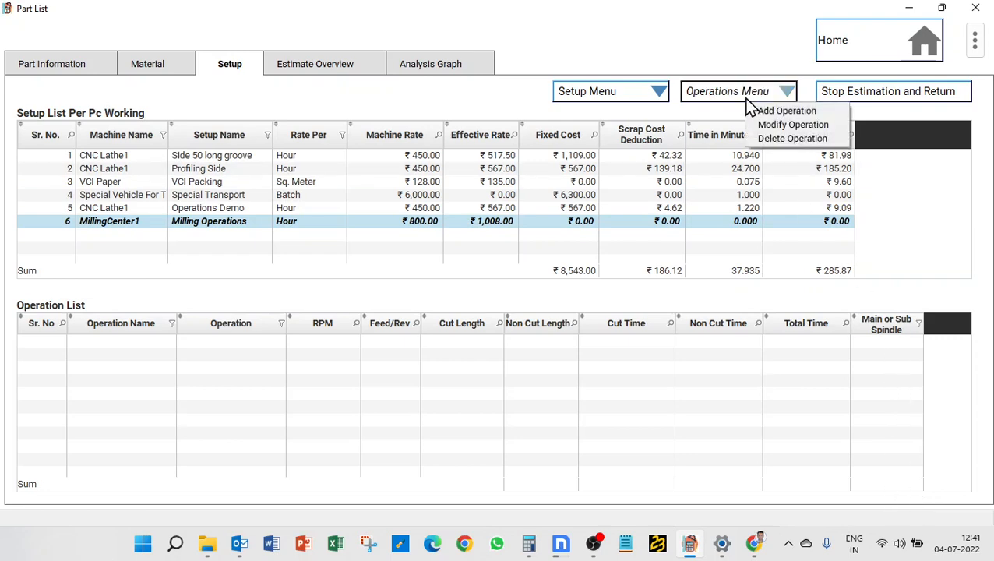
{"action": "left_click", "coordinate": [759, 112]}
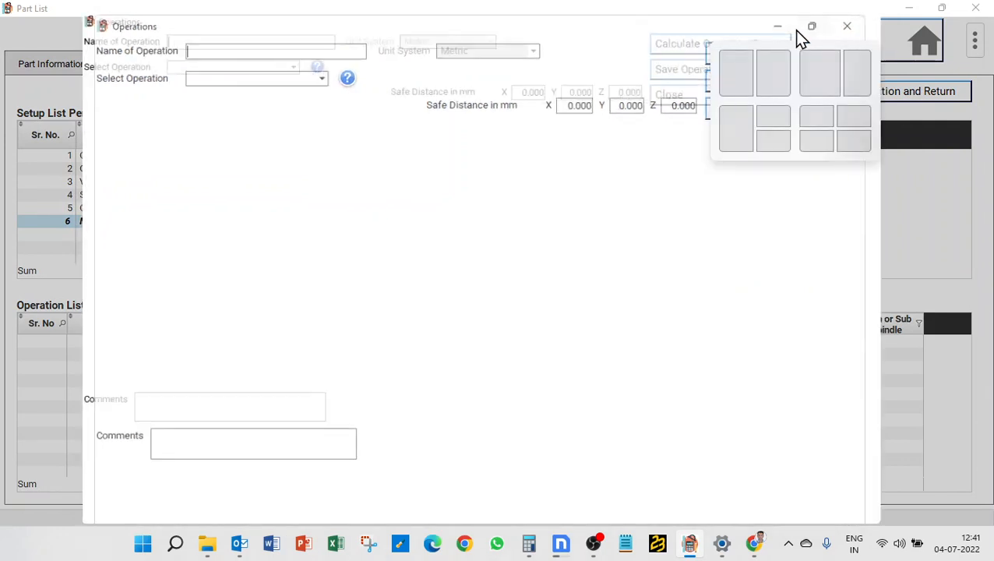
{"action": "left_click", "coordinate": [795, 29]}
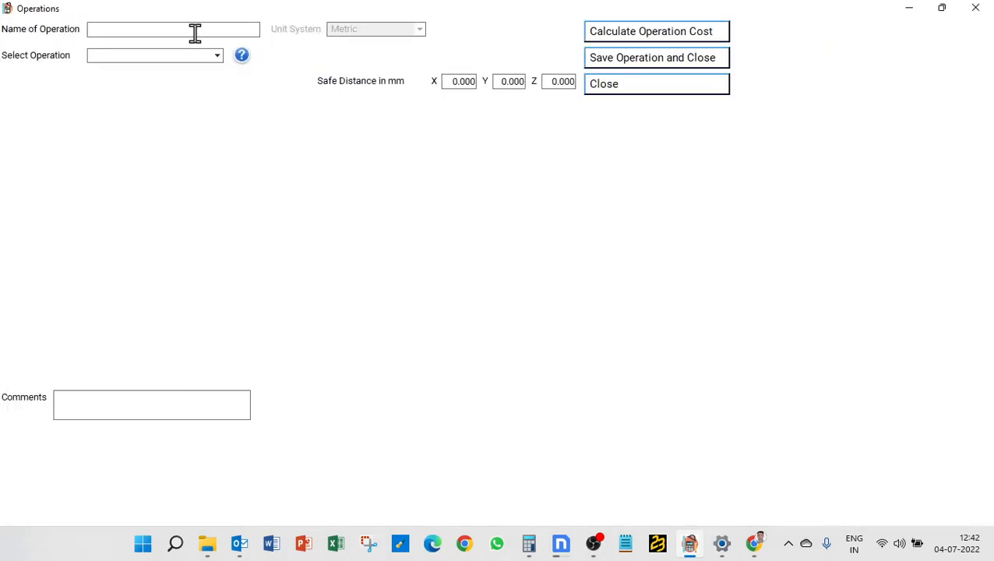
{"action": "type", "text": "gg"}
Step: Review the input forms for the idle, Profile Milling and Reaming operation types in turn
{"action": "left_click", "coordinate": [204, 59]}
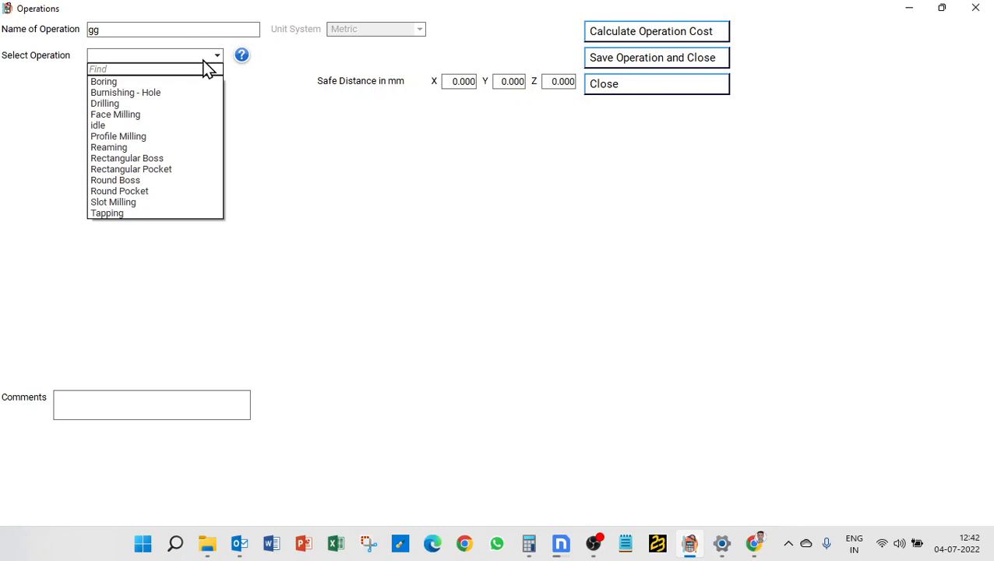
{"action": "left_click", "coordinate": [153, 125]}
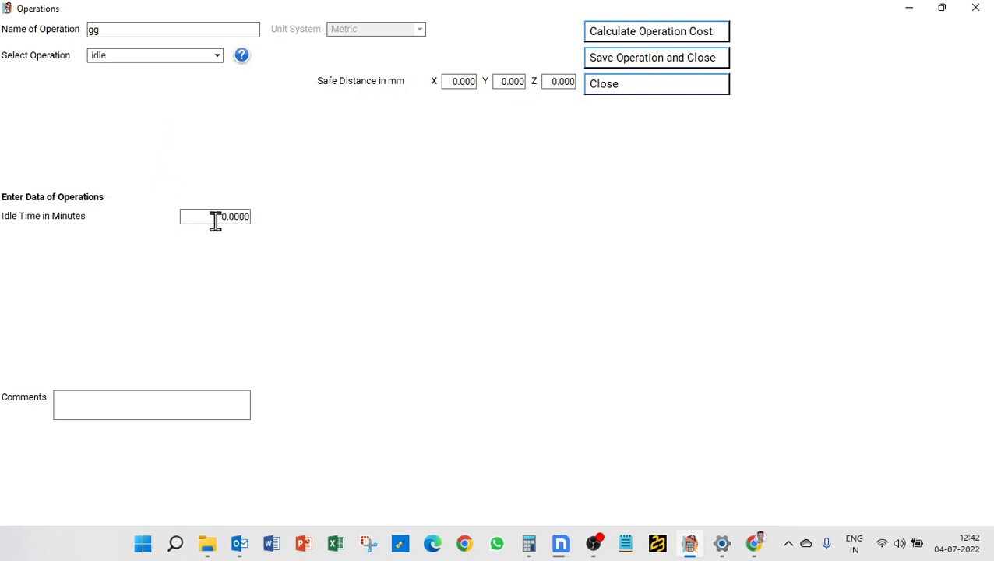
{"action": "left_click", "coordinate": [183, 66]}
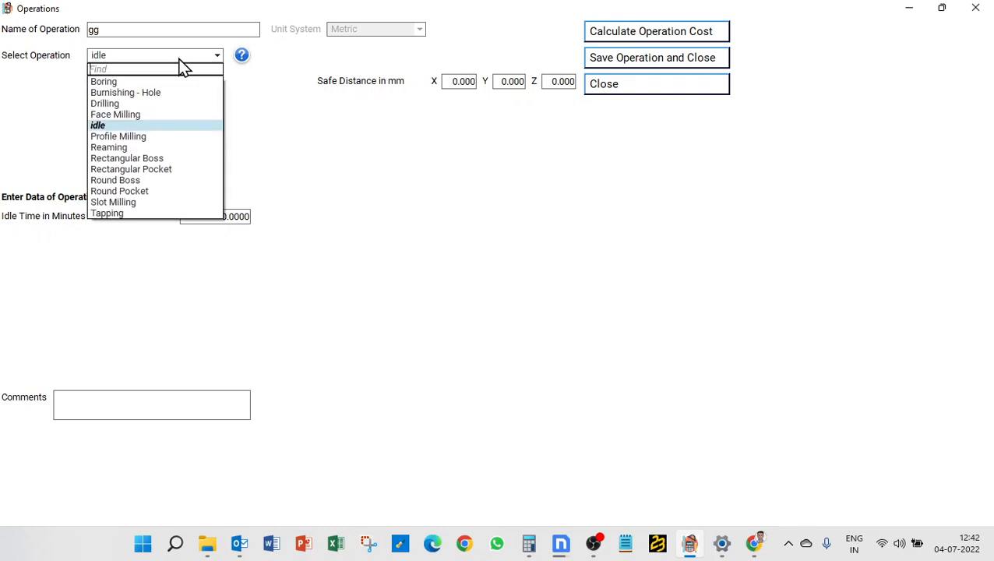
{"action": "left_click", "coordinate": [163, 140]}
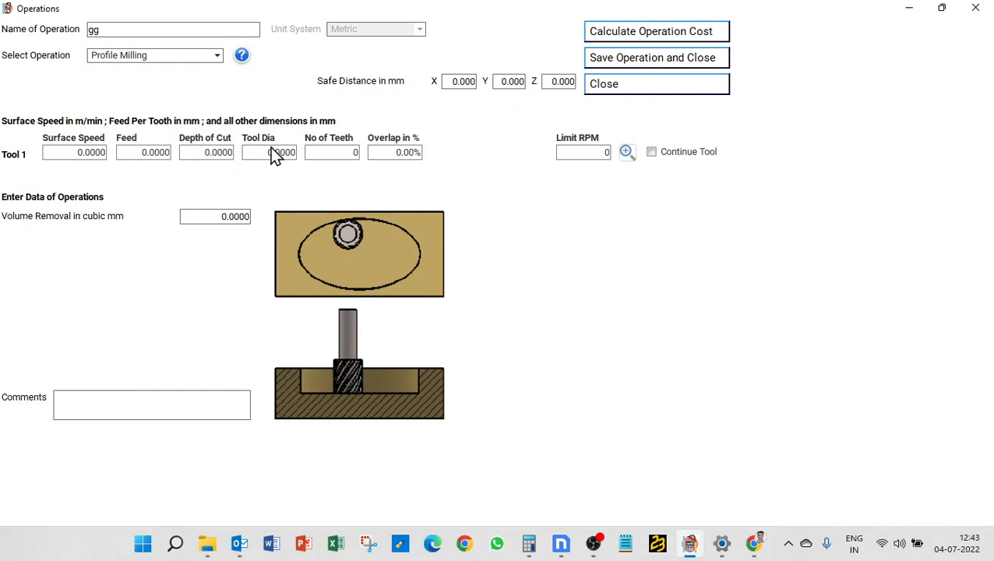
{"action": "left_click", "coordinate": [193, 60]}
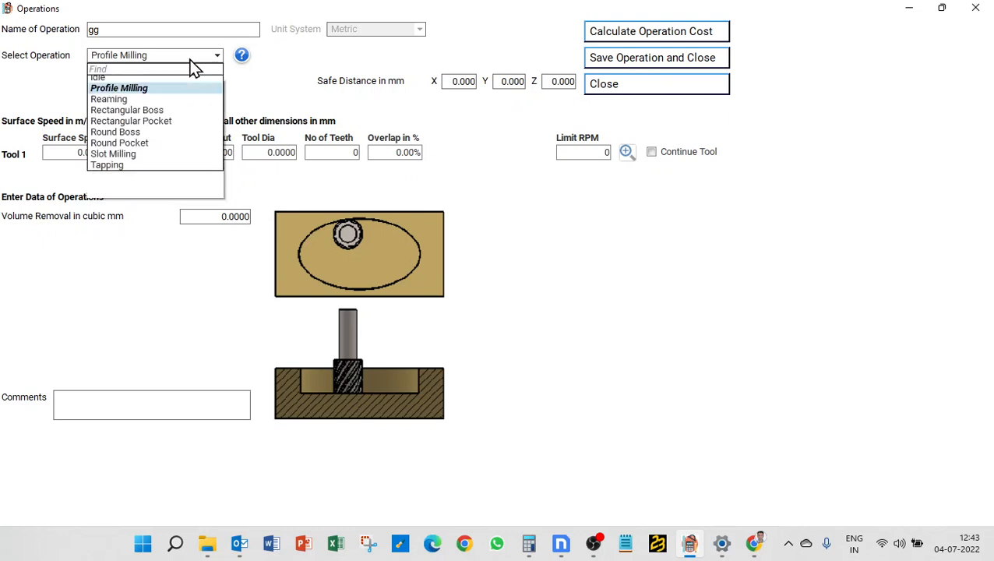
{"action": "left_click", "coordinate": [156, 147]}
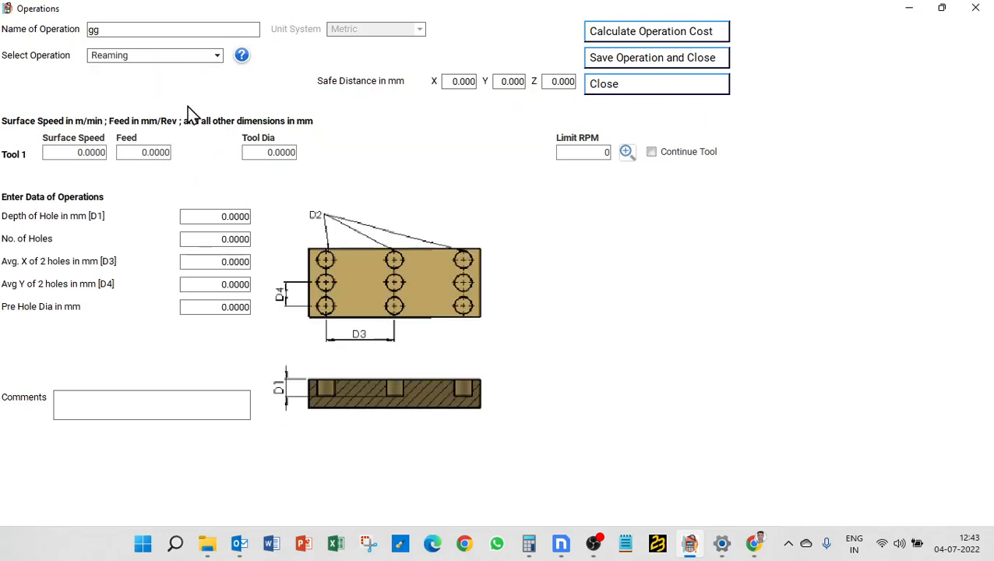
Step: Review the input fields and dimension diagrams for the Rectangular Boss and Rectangular Pocket operation types
{"action": "left_click", "coordinate": [181, 60]}
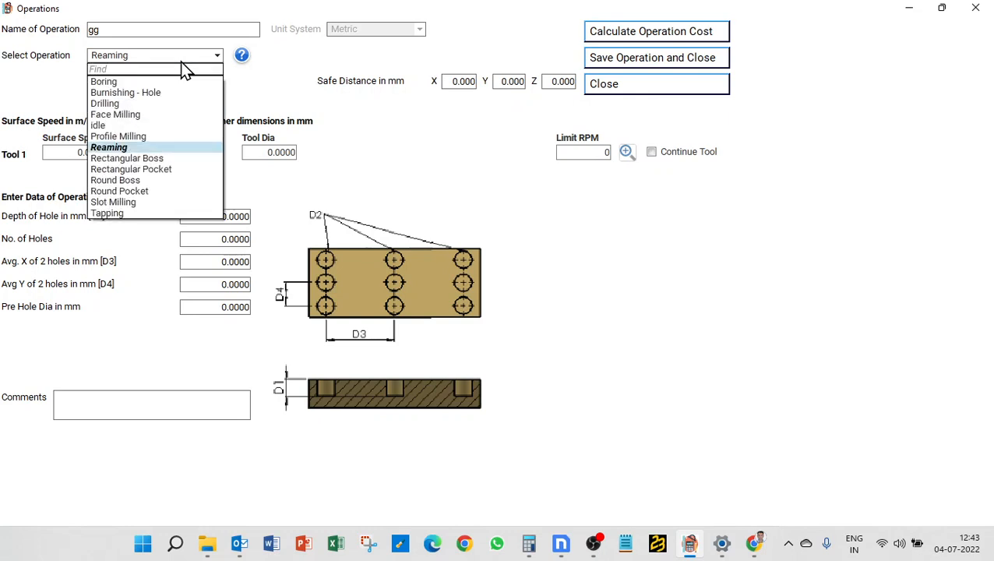
{"action": "left_click", "coordinate": [161, 159]}
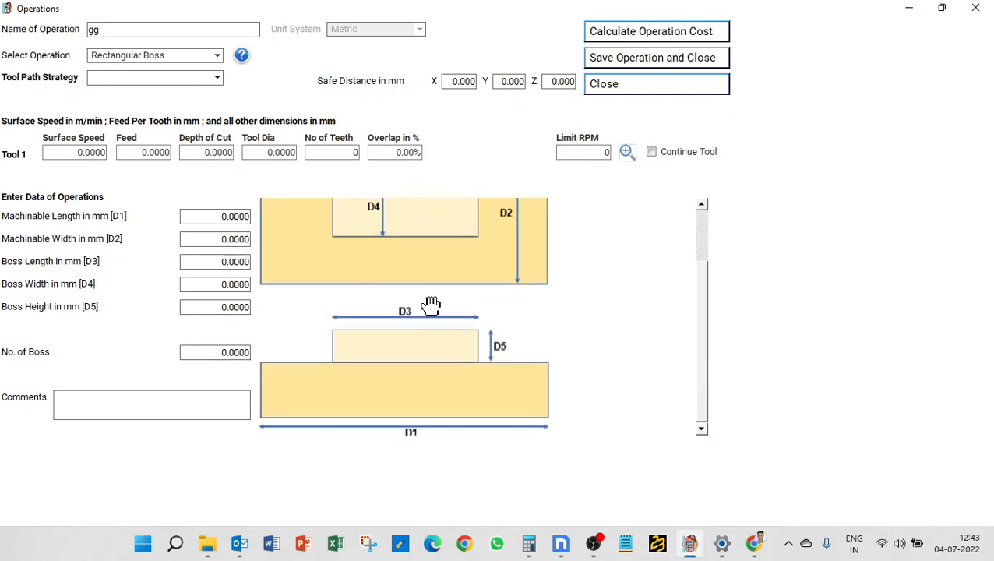
{"action": "scroll", "coordinate": [425, 358], "scroll_direction": "down", "scroll_amount": 2}
{"action": "left_click", "coordinate": [187, 61]}
{"action": "left_click", "coordinate": [161, 168]}
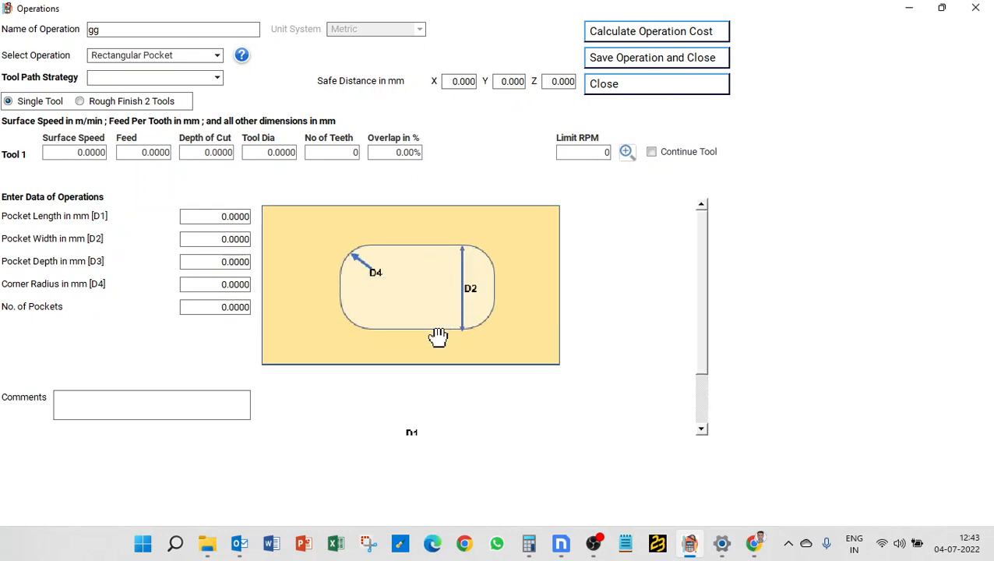
{"action": "scroll", "coordinate": [437, 335], "scroll_direction": "down", "scroll_amount": 2}
{"action": "scroll", "coordinate": [420, 200], "scroll_direction": "up", "scroll_amount": 3}
Step: Look through the tool path strategies offered for the Rectangular Pocket operation without choosing one
{"action": "left_click", "coordinate": [159, 56]}
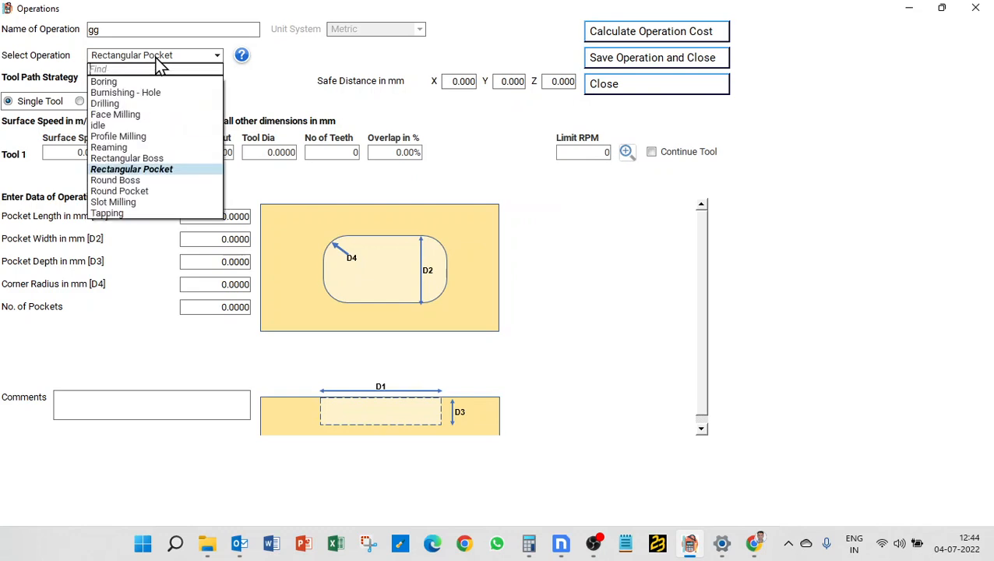
{"action": "left_click", "coordinate": [157, 60]}
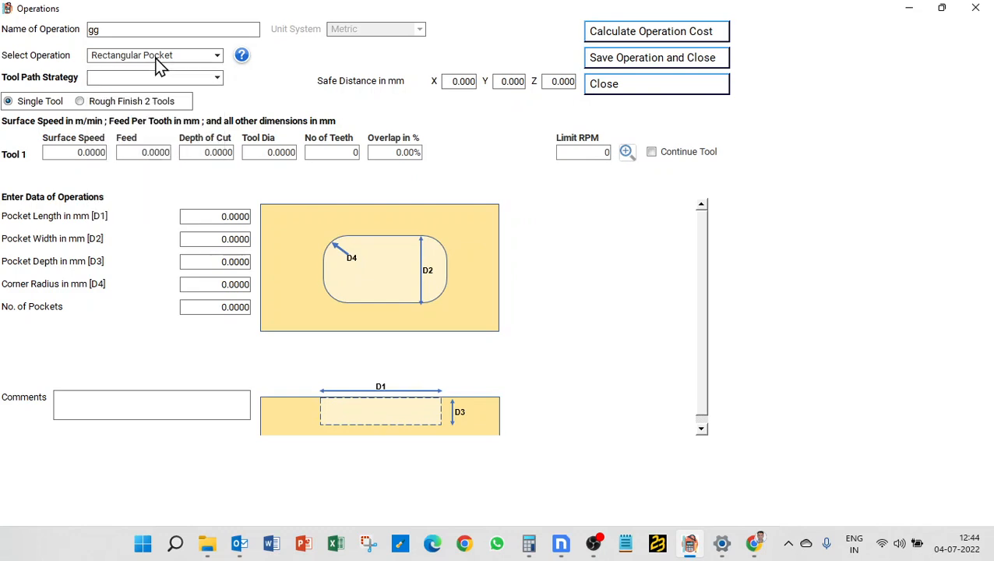
{"action": "left_click", "coordinate": [159, 77]}
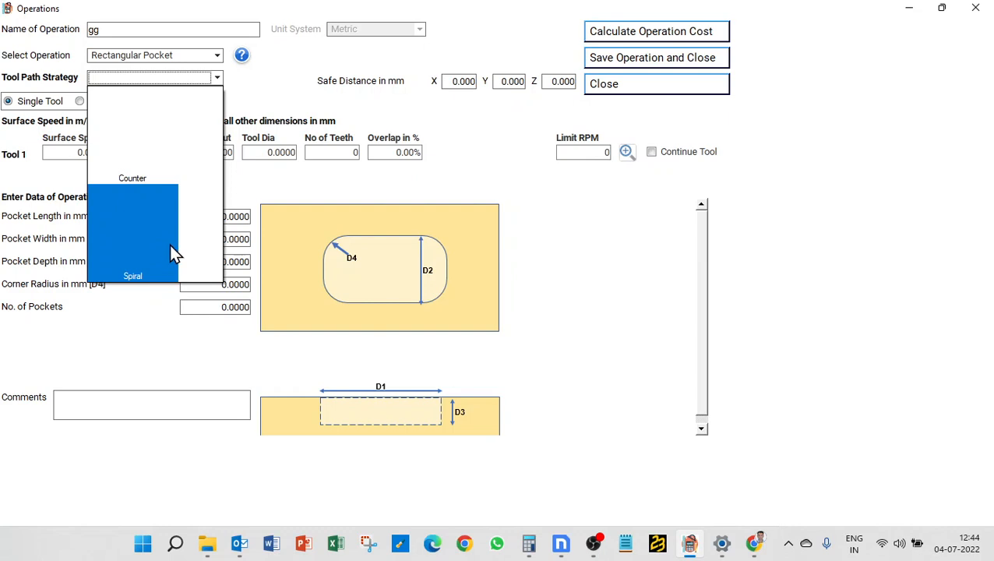
{"action": "left_click", "coordinate": [372, 124]}
Step: Review the input fields and diagrams for the Round Boss and Round Pocket operation types
{"action": "left_click", "coordinate": [184, 62]}
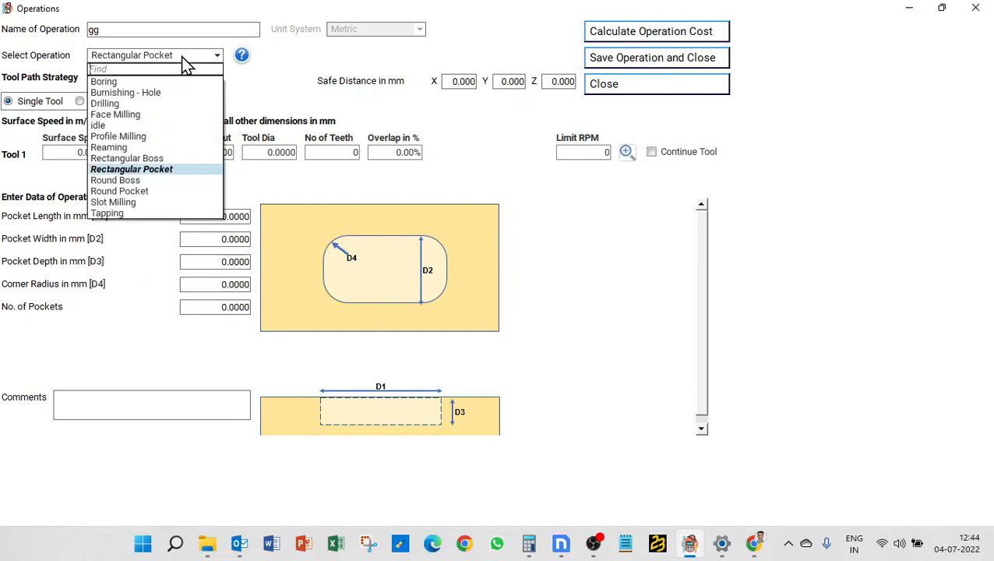
{"action": "left_click", "coordinate": [162, 180]}
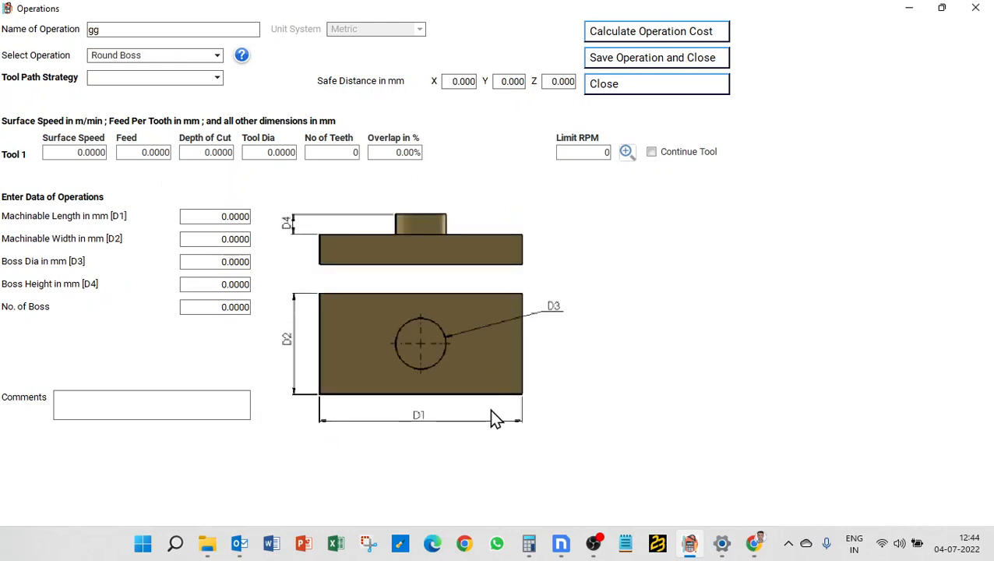
{"action": "left_click", "coordinate": [160, 55]}
{"action": "scroll", "coordinate": [132, 156], "scroll_direction": "up", "scroll_amount": 2}
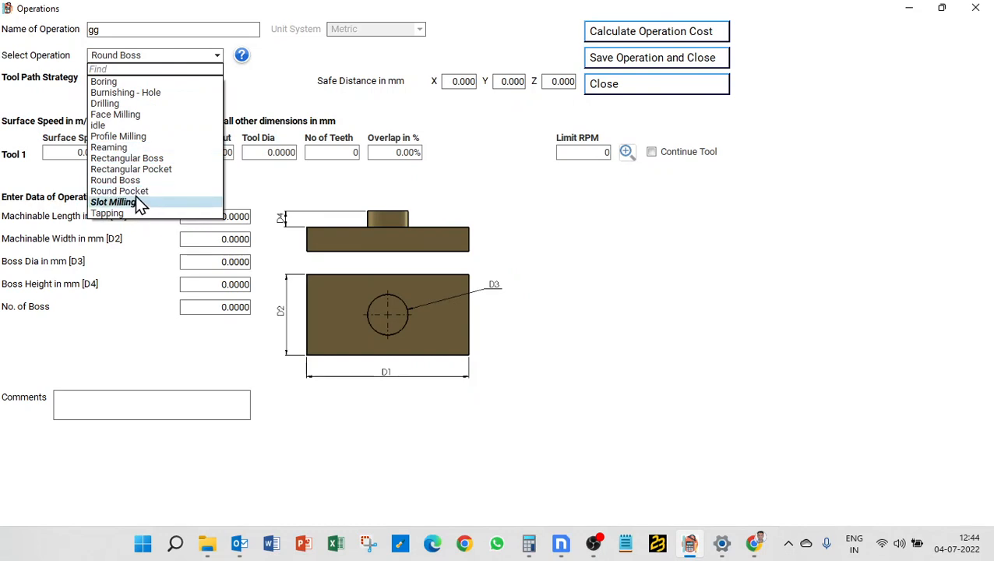
{"action": "left_click", "coordinate": [135, 192]}
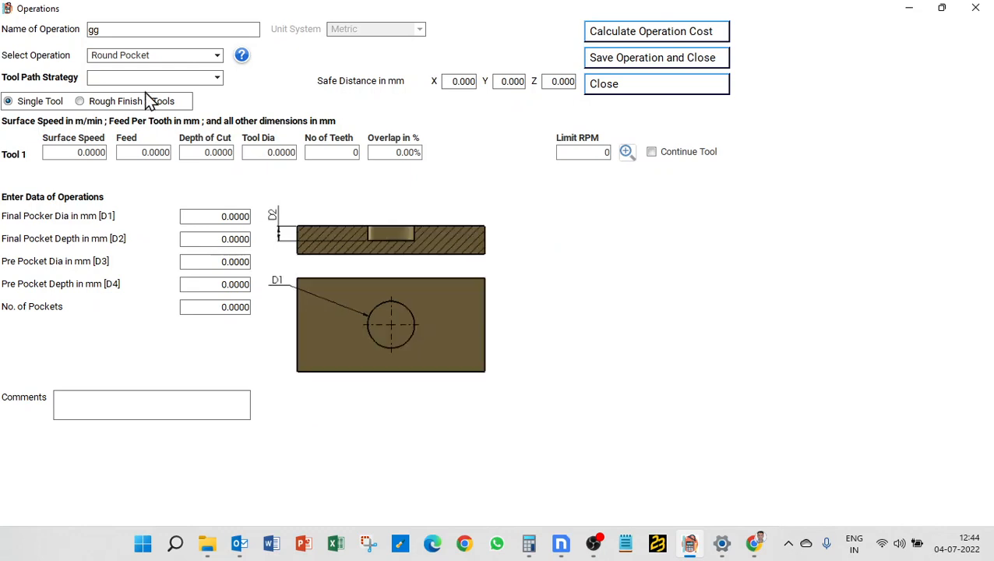
Step: Review the input fields and diagrams for the Slot Milling and Tapping operation types
{"action": "left_click", "coordinate": [116, 56]}
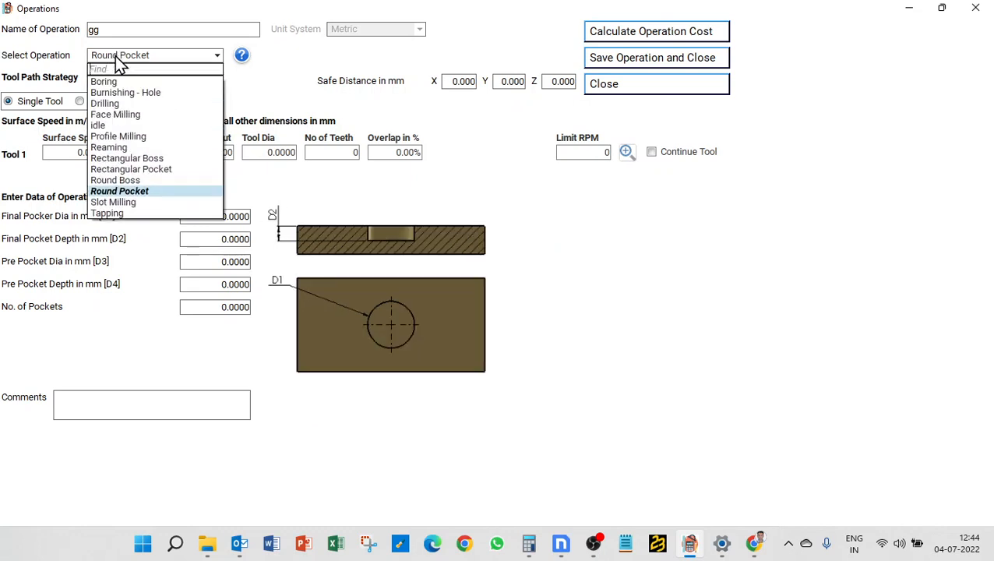
{"action": "left_click", "coordinate": [137, 204]}
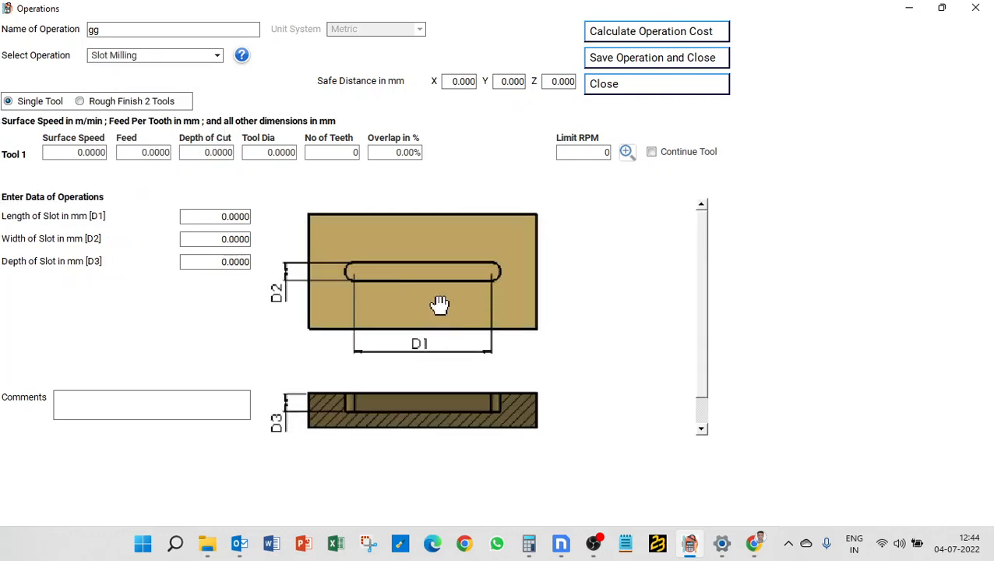
{"action": "left_click", "coordinate": [129, 59]}
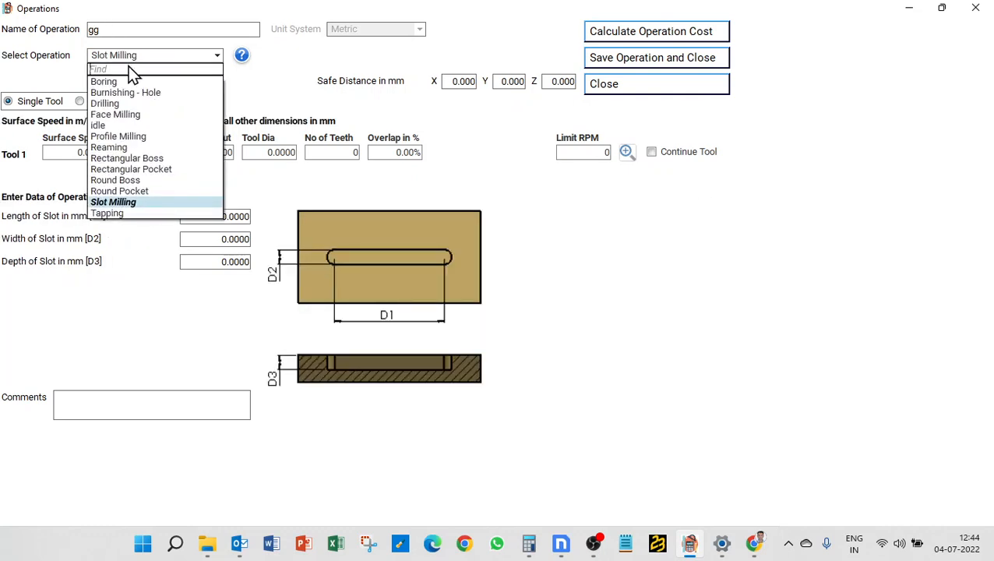
{"action": "left_click", "coordinate": [123, 214]}
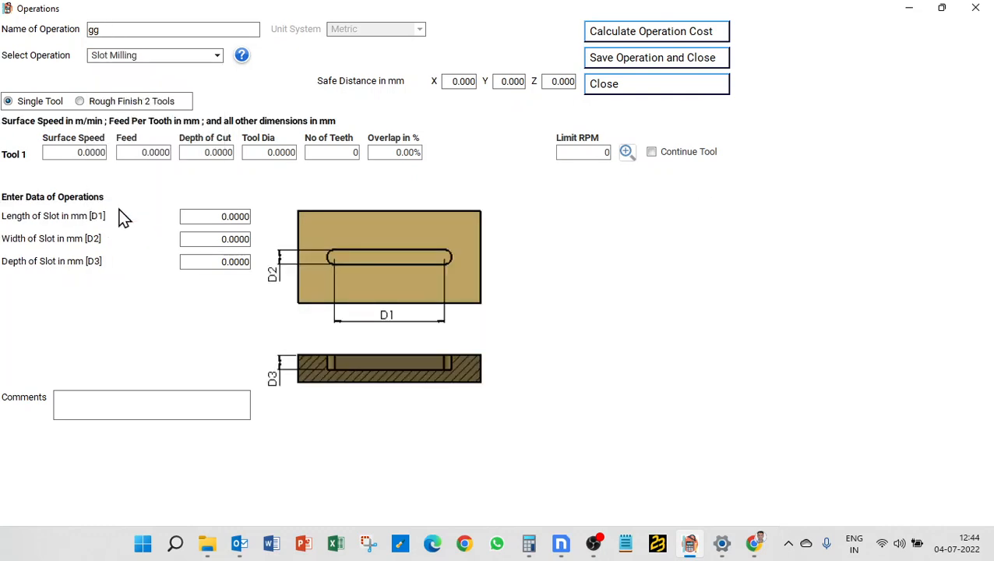
Step: Set the operation type to Face Milling and fit its dimension diagram in view
{"action": "left_click", "coordinate": [162, 56]}
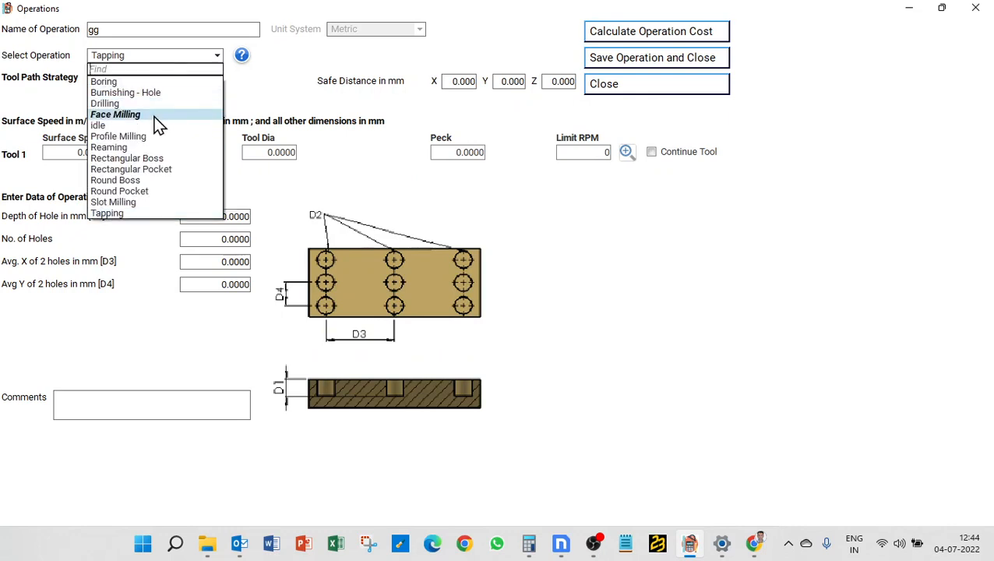
{"action": "left_click", "coordinate": [124, 115]}
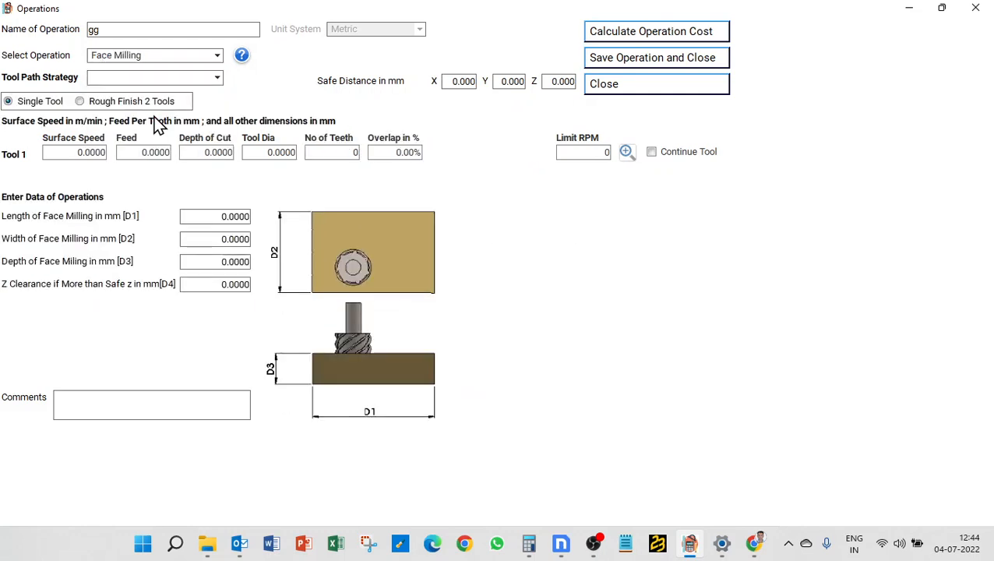
{"action": "scroll", "coordinate": [406, 352], "scroll_direction": "up", "scroll_amount": 2}
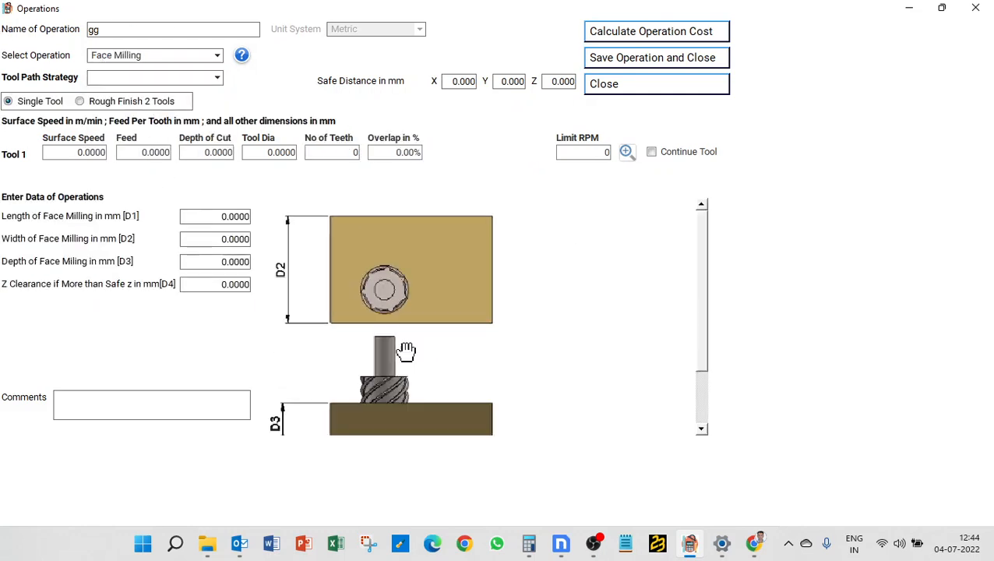
{"action": "scroll", "coordinate": [406, 352], "scroll_direction": "down", "scroll_amount": 1}
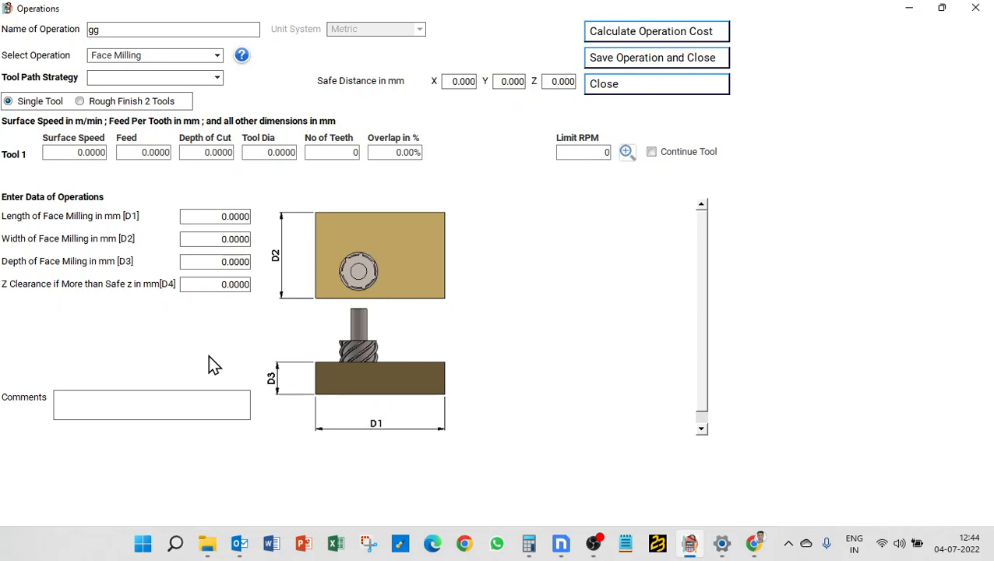
Step: Try the Straight Conventional, ZigZag and Counter tool path strategies for the face milling operation
{"action": "left_click", "coordinate": [133, 78]}
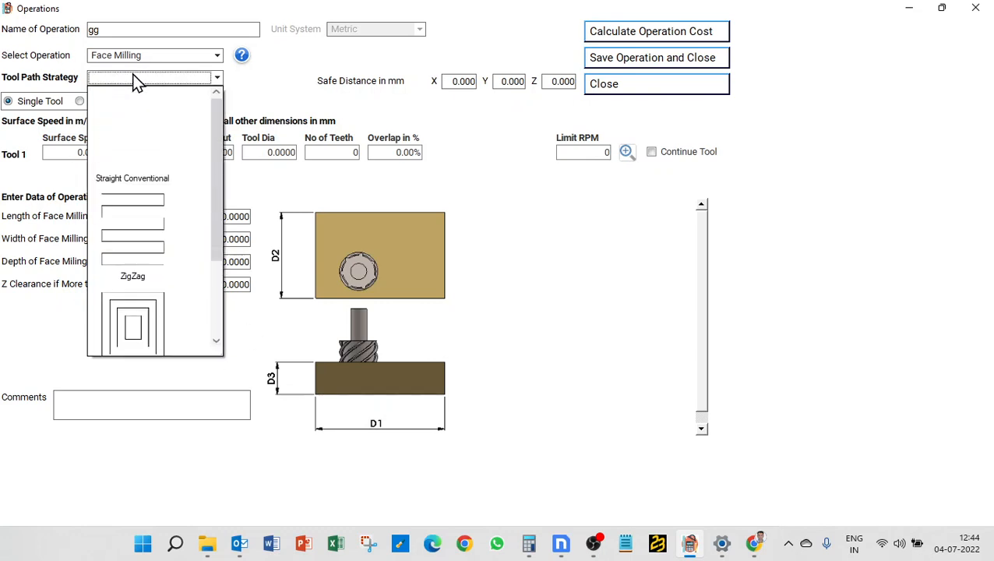
{"action": "left_click", "coordinate": [125, 129]}
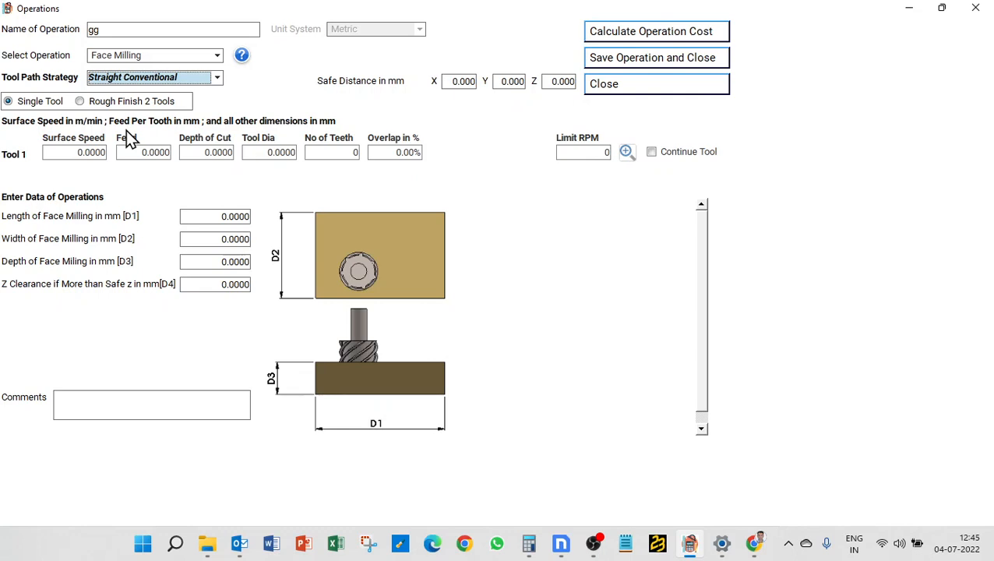
{"action": "left_click", "coordinate": [192, 82]}
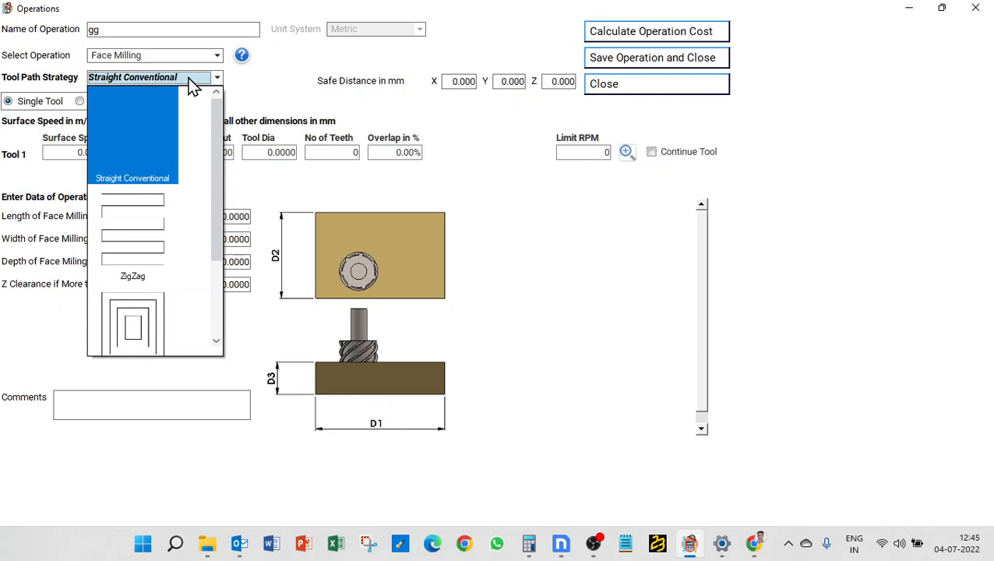
{"action": "left_click", "coordinate": [153, 226]}
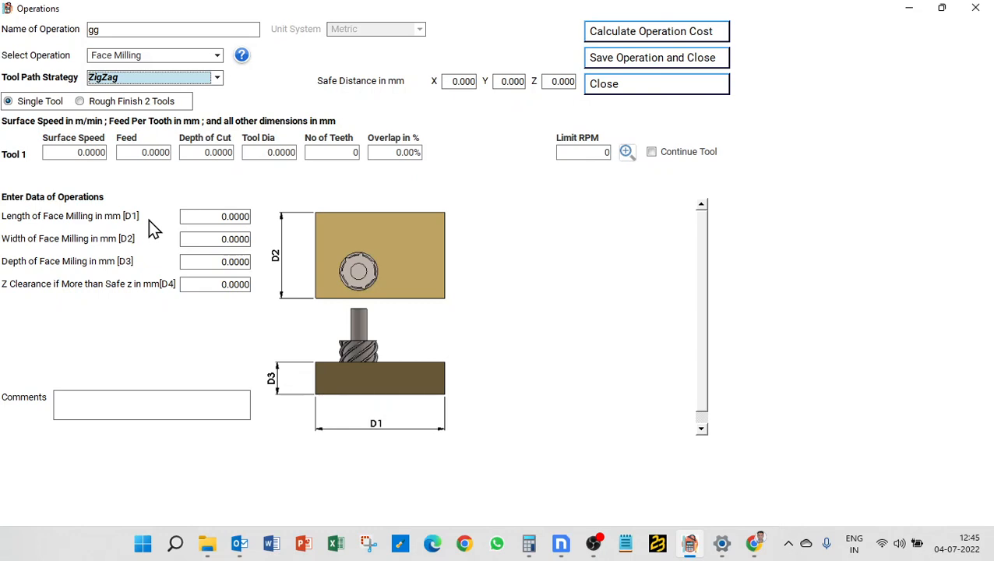
{"action": "left_click", "coordinate": [147, 81]}
{"action": "left_click", "coordinate": [139, 316]}
Step: Set the face milling tool path strategy to Spiral and use the Rough Finish 2 Tools option
{"action": "left_click", "coordinate": [219, 78]}
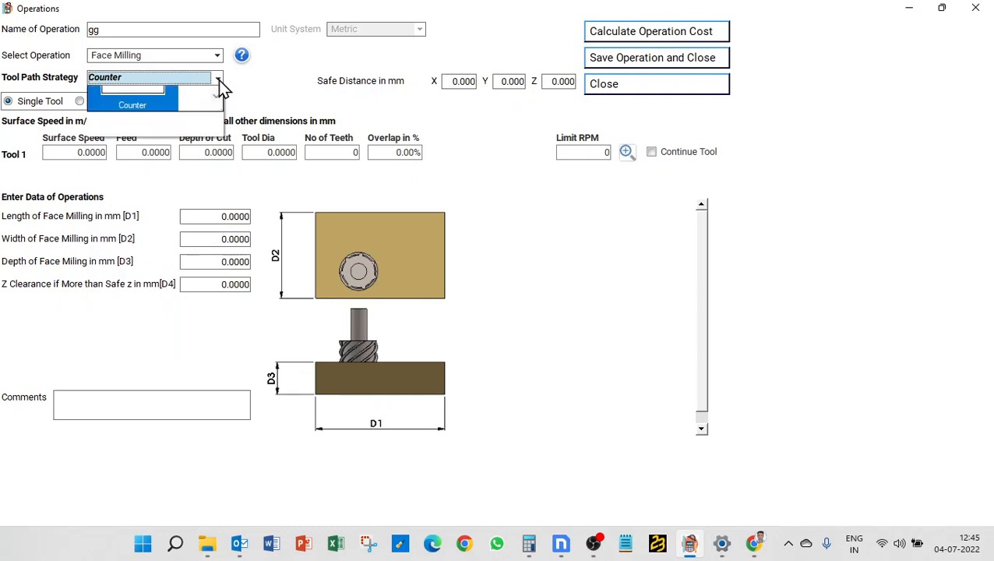
{"action": "left_click_drag", "start_coordinate": [211, 249], "coordinate": [222, 322]}
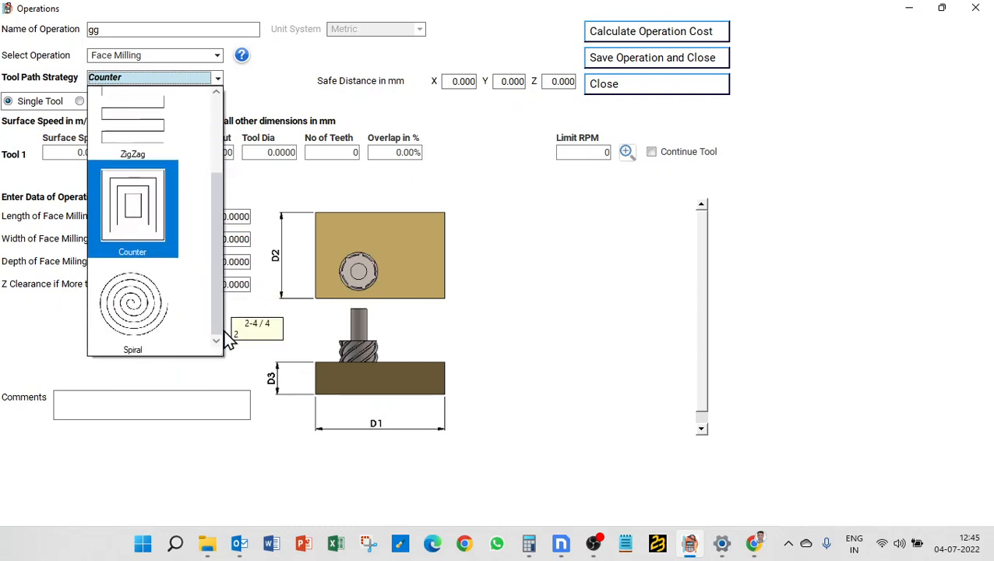
{"action": "left_click", "coordinate": [111, 328]}
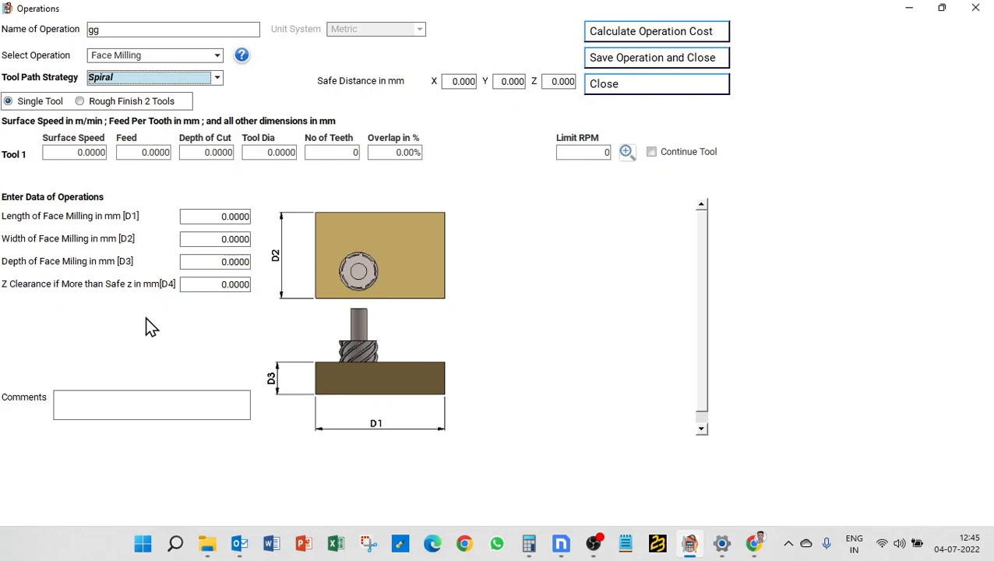
{"action": "left_click", "coordinate": [121, 102]}
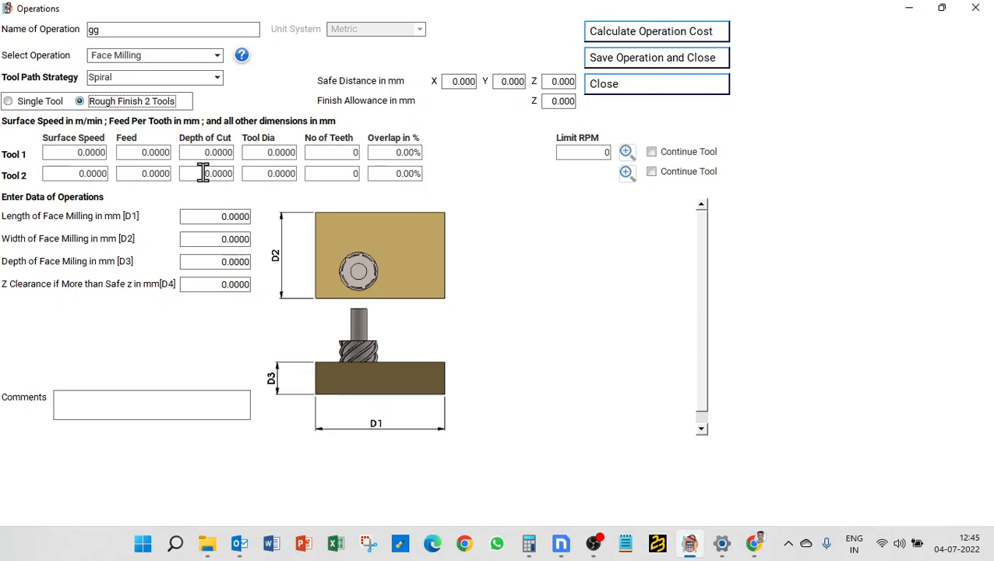
Step: Change the face milling tool path strategy to ZigZag and use the Single Tool option
{"action": "left_click", "coordinate": [149, 81]}
{"action": "left_click", "coordinate": [136, 127]}
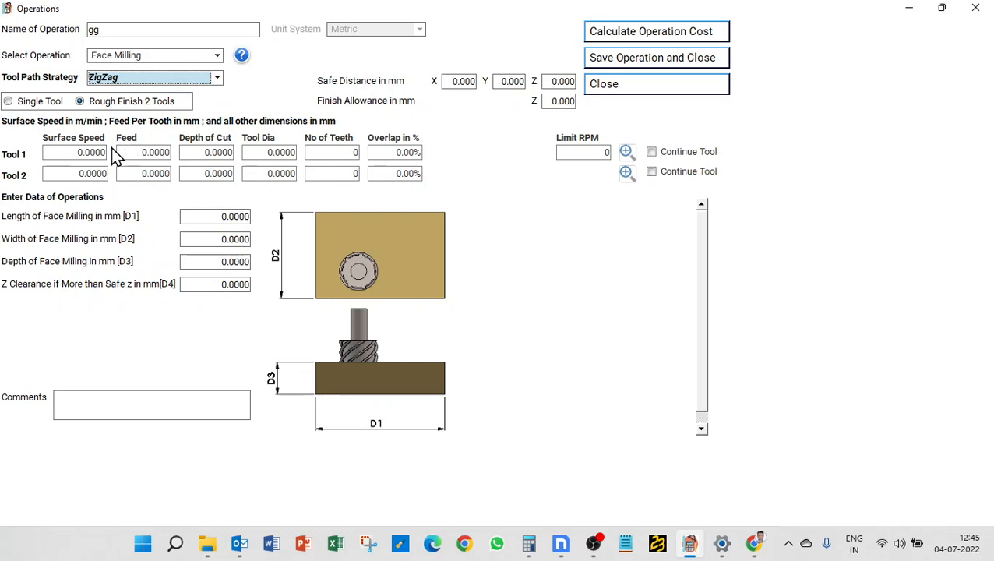
{"action": "left_click", "coordinate": [33, 109]}
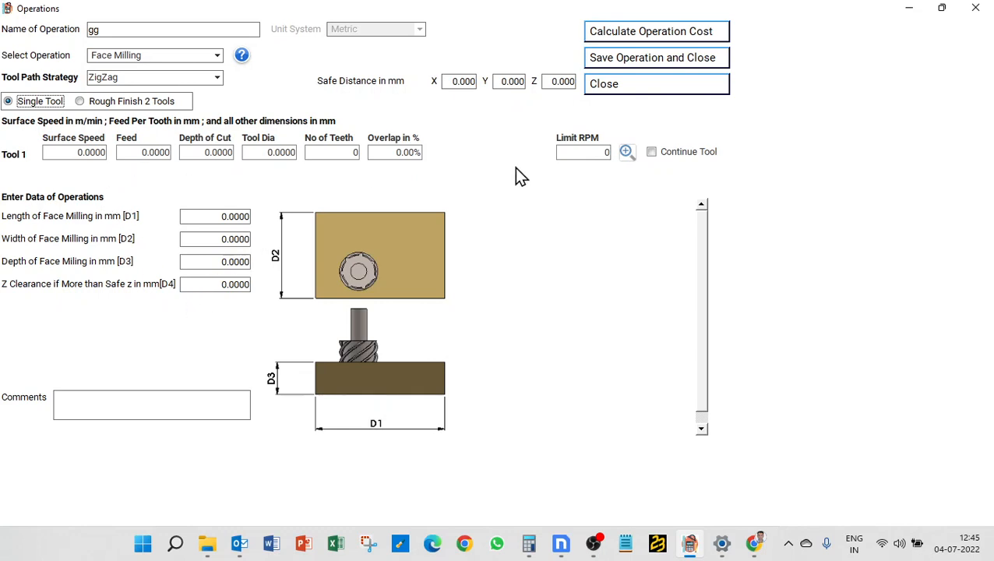
Step: Look over the metric tools available in the Tool Data Table for Tool 1, without selecting one
{"action": "left_click", "coordinate": [624, 150]}
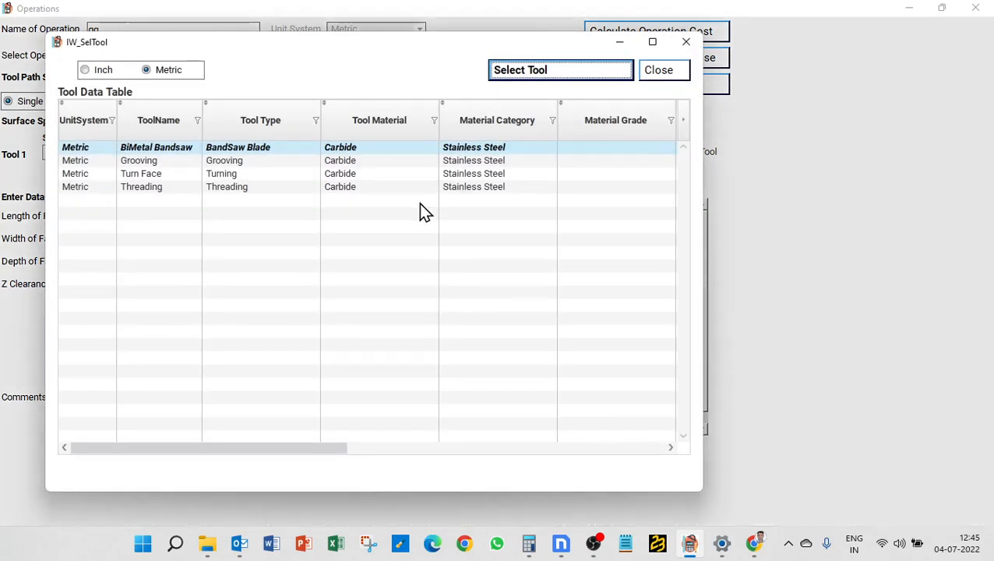
{"action": "left_click", "coordinate": [687, 43]}
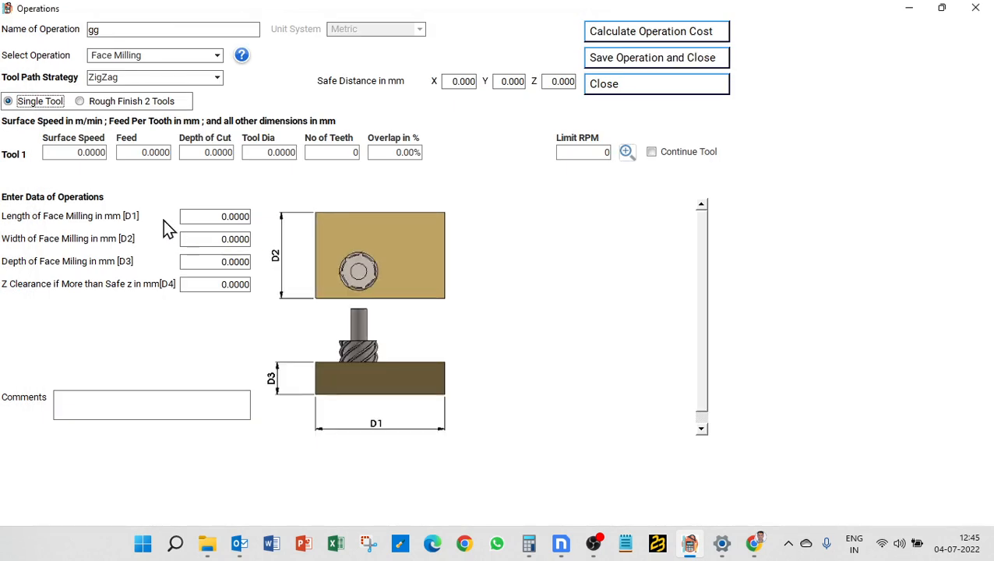
Step: Set Tool 1's surface speed to 200 m/min and its feed per tooth to 0.06 mm
{"action": "left_click", "coordinate": [84, 152]}
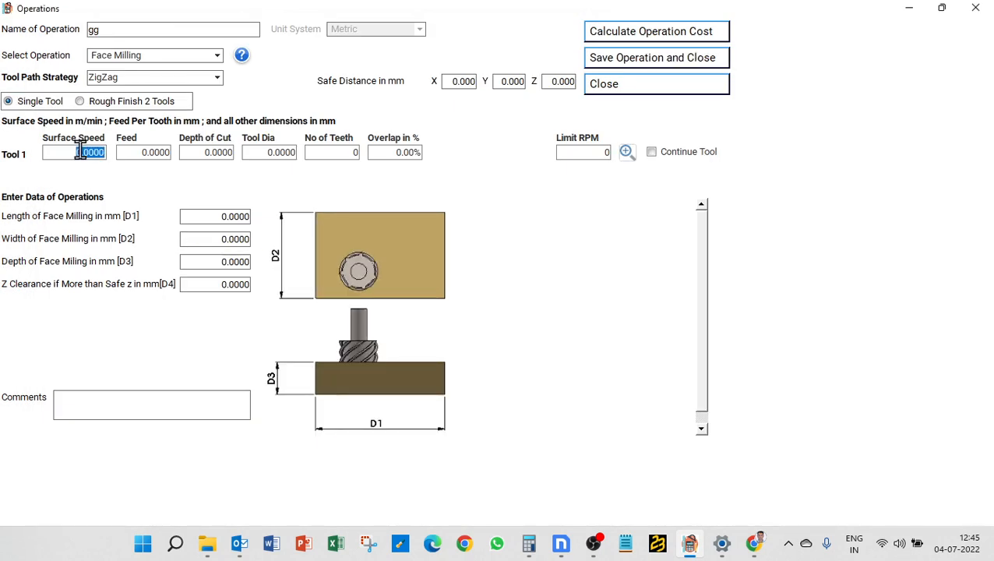
{"action": "type", "text": "200"}
{"action": "key", "text": "Tab"}
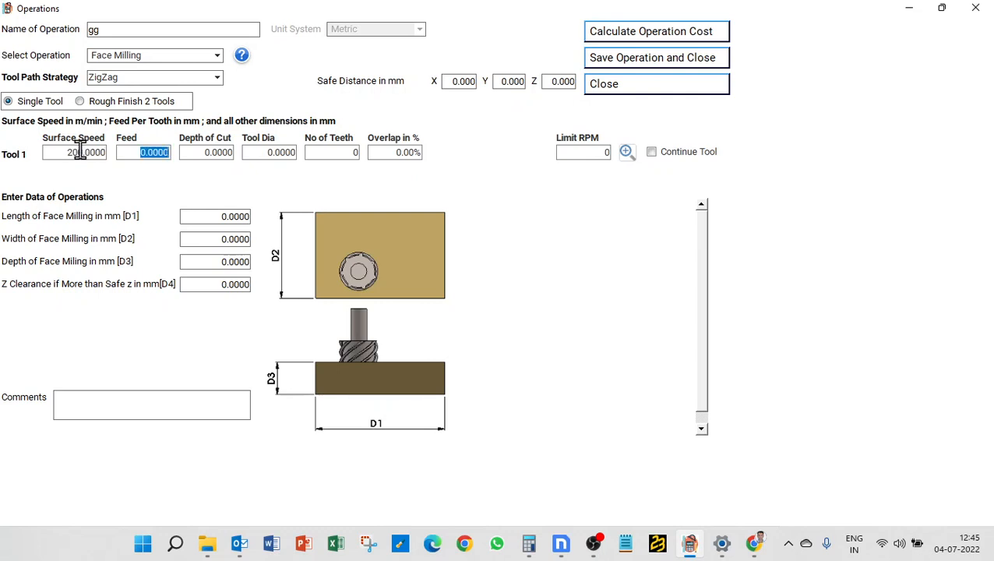
{"action": "type", "text": "0.06"}
{"action": "key", "text": "Tab"}
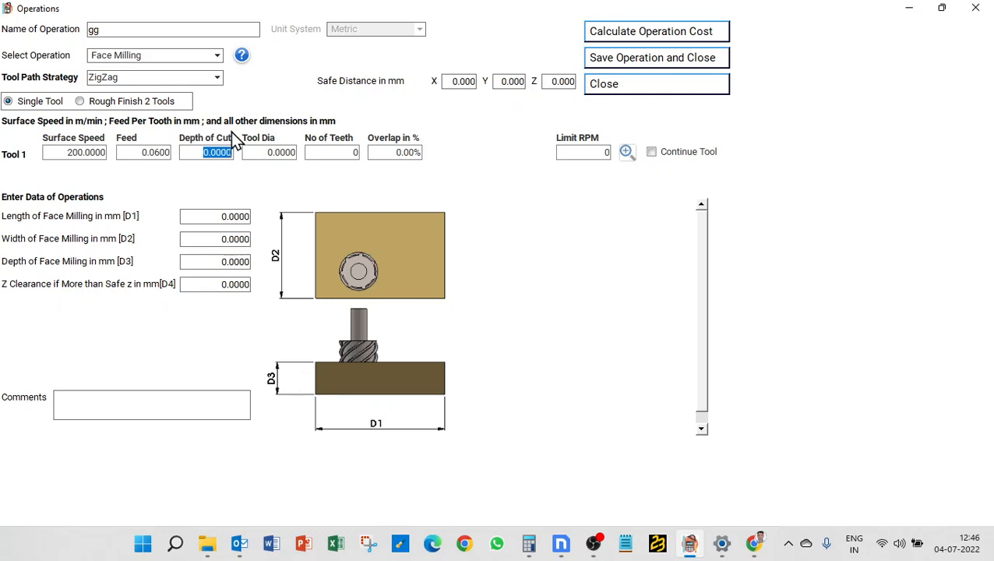
Step: Give Tool 1 a 1 mm depth of cut, 25 mm diameter, 6 teeth and 100% overlap
{"action": "scroll", "coordinate": [324, 247], "scroll_direction": "up", "scroll_amount": 1}
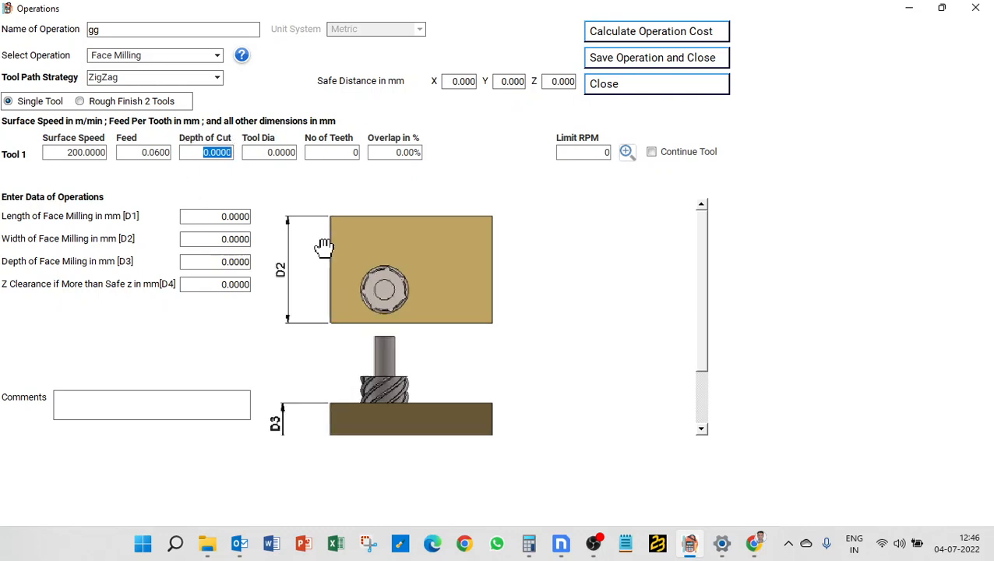
{"action": "type", "text": "1"}
{"action": "key", "text": "Tab"}
{"action": "type", "text": "25"}
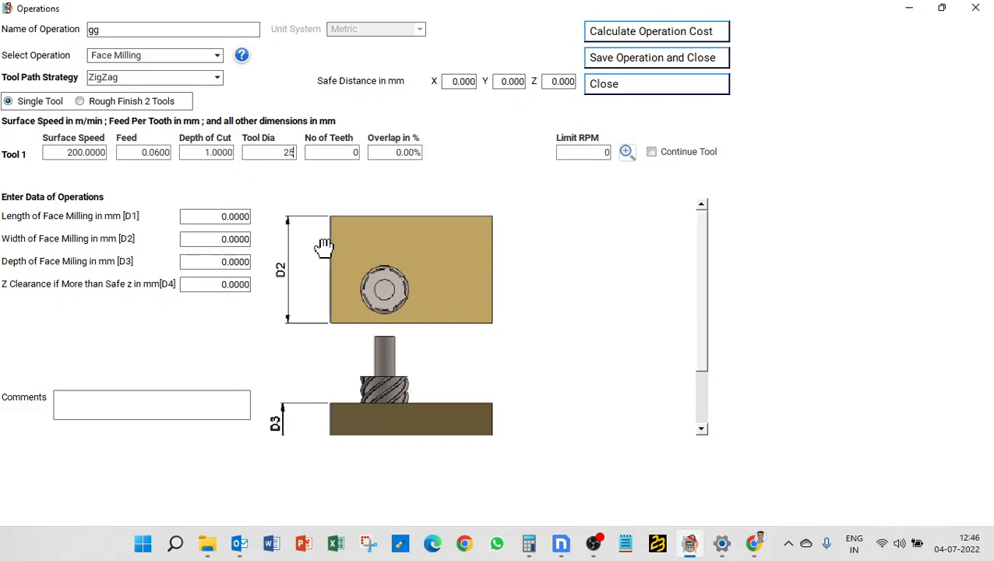
{"action": "key", "text": "Tab"}
{"action": "type", "text": "6"}
{"action": "key", "text": "Tab"}
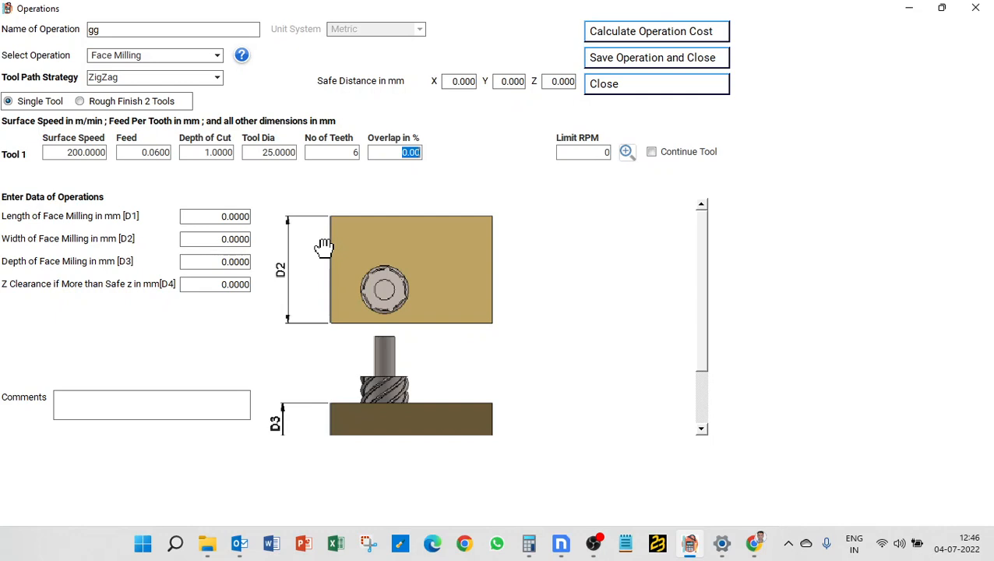
{"action": "type", "text": "100"}
{"action": "key", "text": "Tab"}
Step: Set the face milling length and width to 100 mm each and the depth to 3 mm
{"action": "key", "text": "Tab"}
{"action": "key", "text": "Tab"}
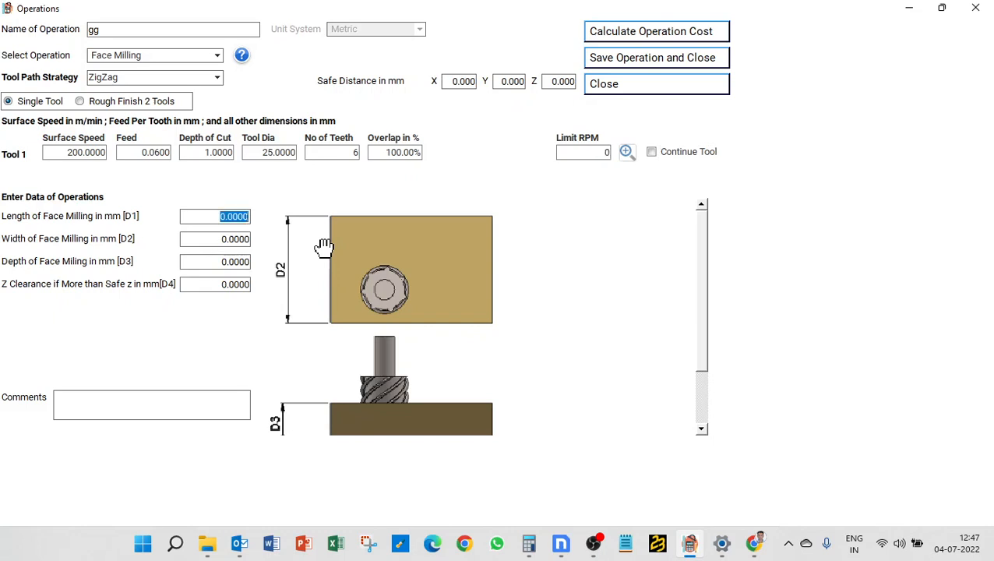
{"action": "type", "text": "100"}
{"action": "key", "text": "Tab"}
{"action": "type", "text": "100"}
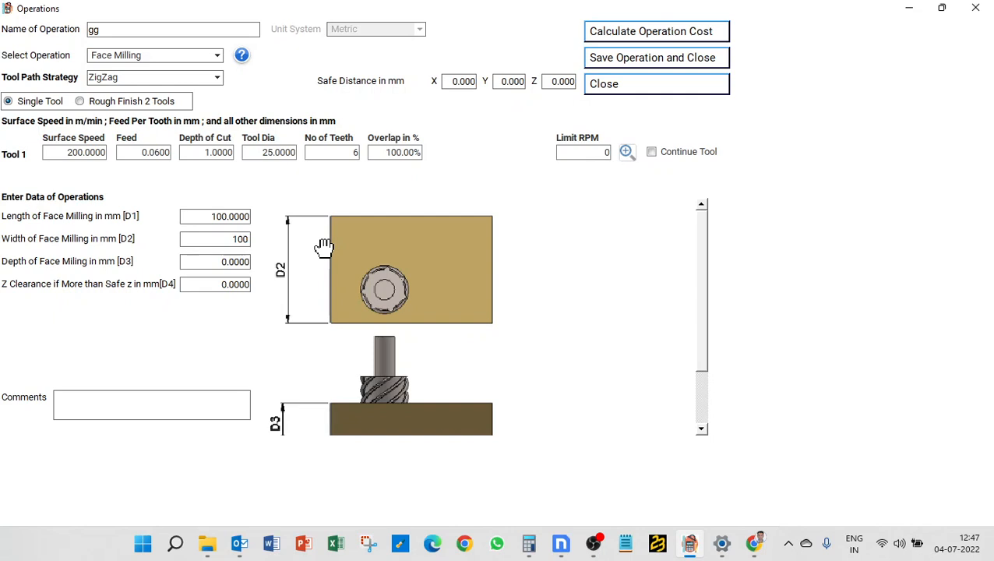
{"action": "key", "text": "Tab"}
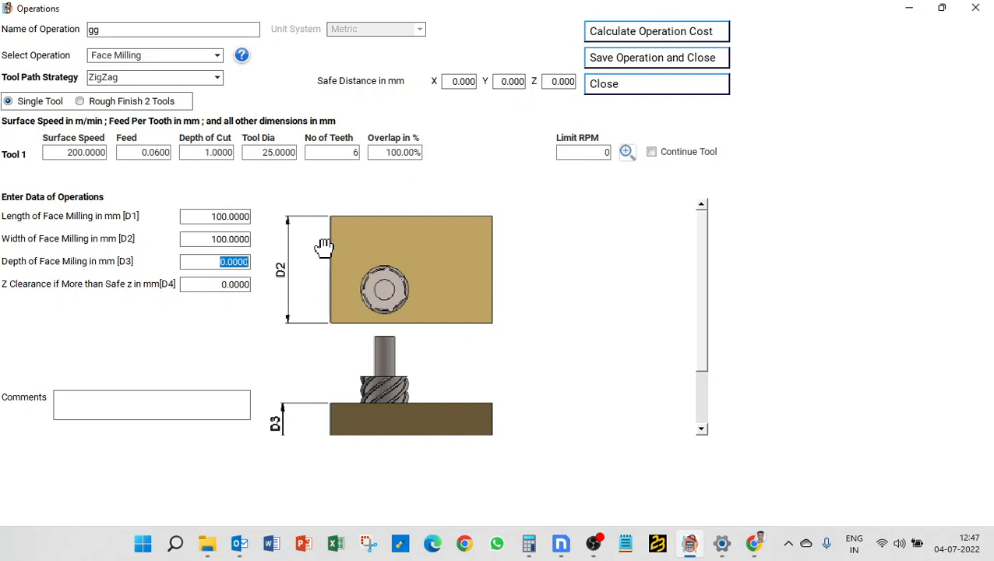
{"action": "type", "text": "3"}
{"action": "key", "text": "Tab"}
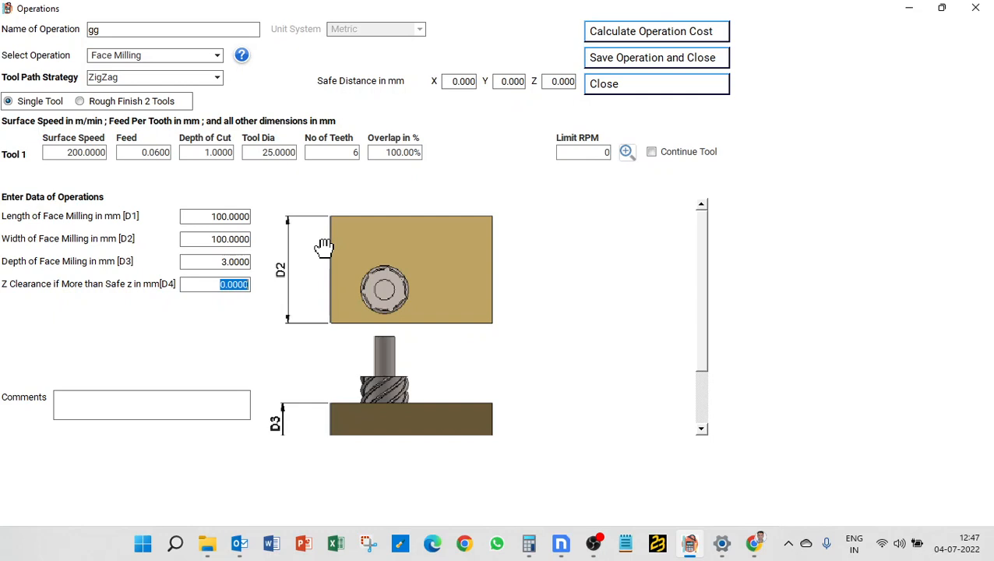
Step: Review the Z clearance field and the X, Y and Z safe distance fields without entering values
{"action": "left_click", "coordinate": [547, 81]}
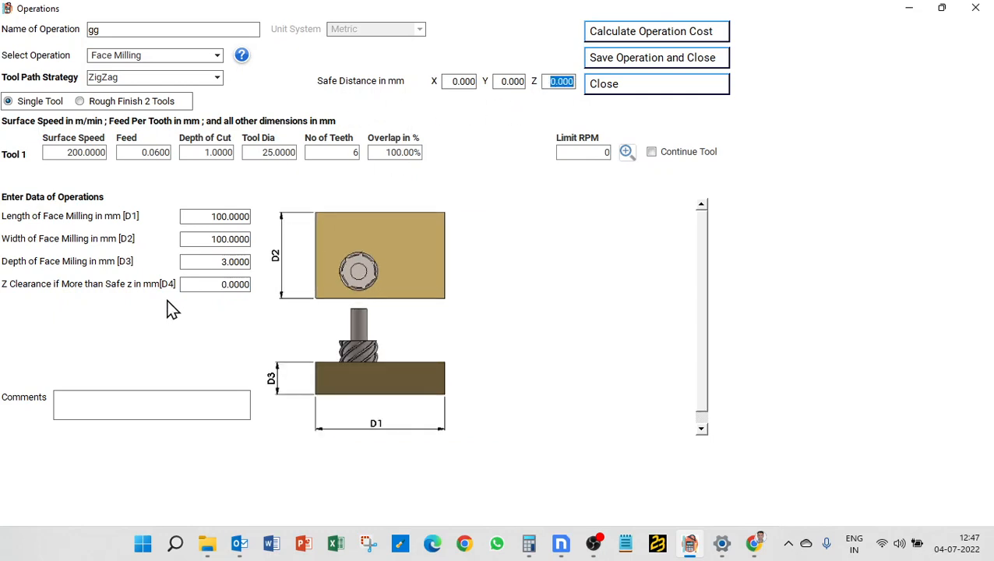
{"action": "left_click", "coordinate": [208, 285]}
{"action": "mouse_move", "coordinate": [391, 276]}
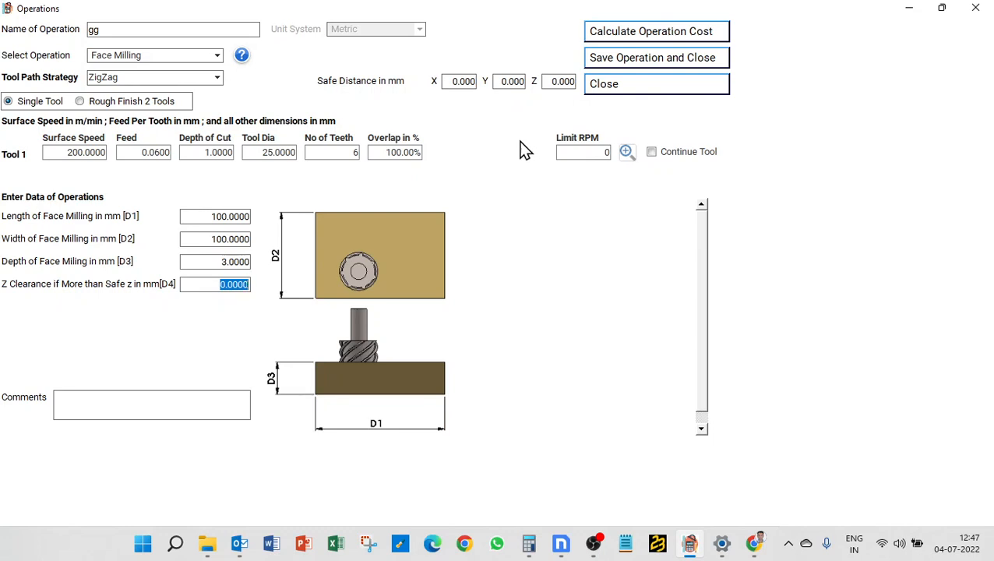
{"action": "left_click", "coordinate": [450, 81]}
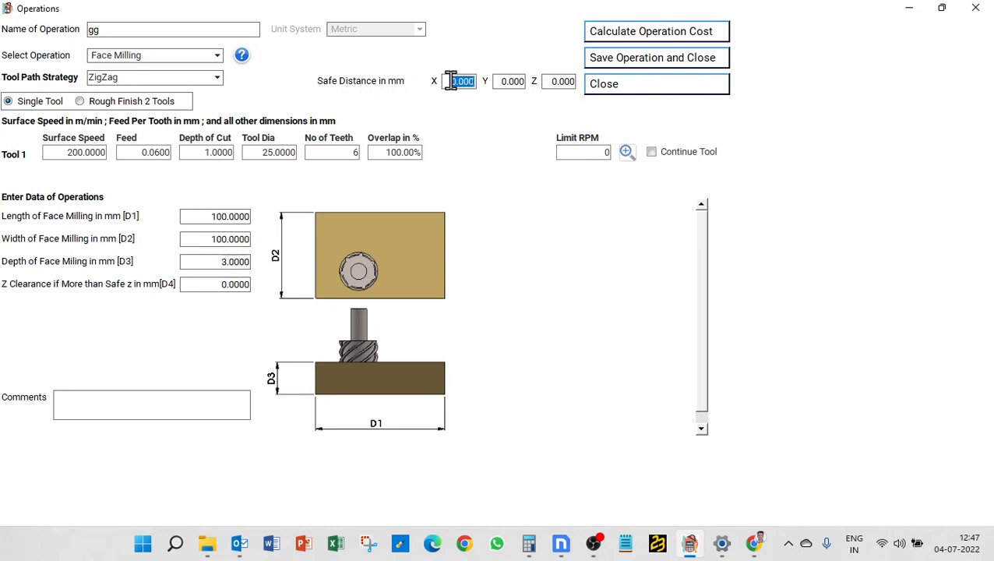
{"action": "left_click", "coordinate": [514, 80]}
{"action": "left_click", "coordinate": [561, 82]}
{"action": "mouse_move", "coordinate": [581, 277]}
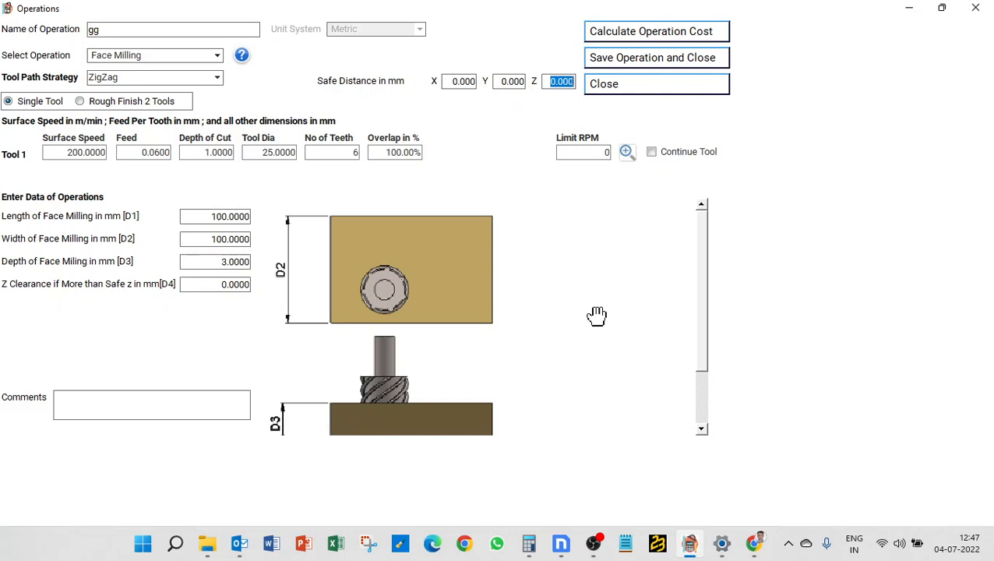
Step: Set the tool path strategy to Straight Conventional and calculate the operation cost
{"action": "left_click", "coordinate": [161, 78]}
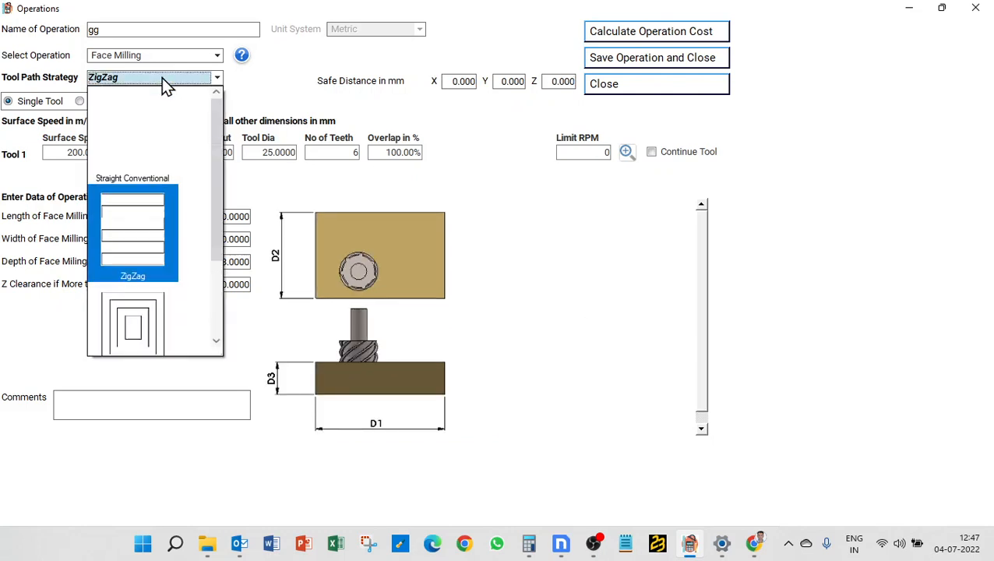
{"action": "left_click", "coordinate": [153, 149]}
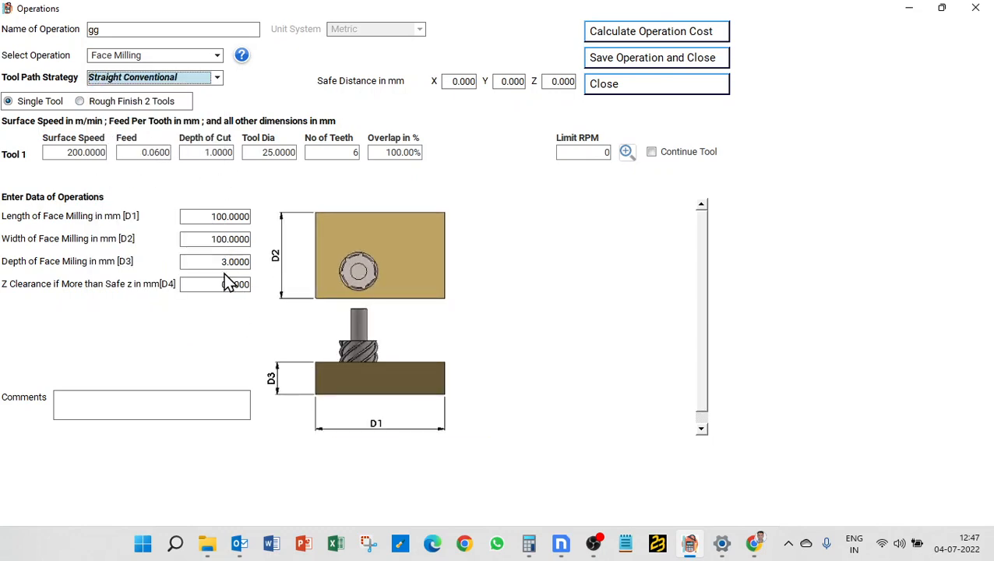
{"action": "left_click", "coordinate": [622, 37]}
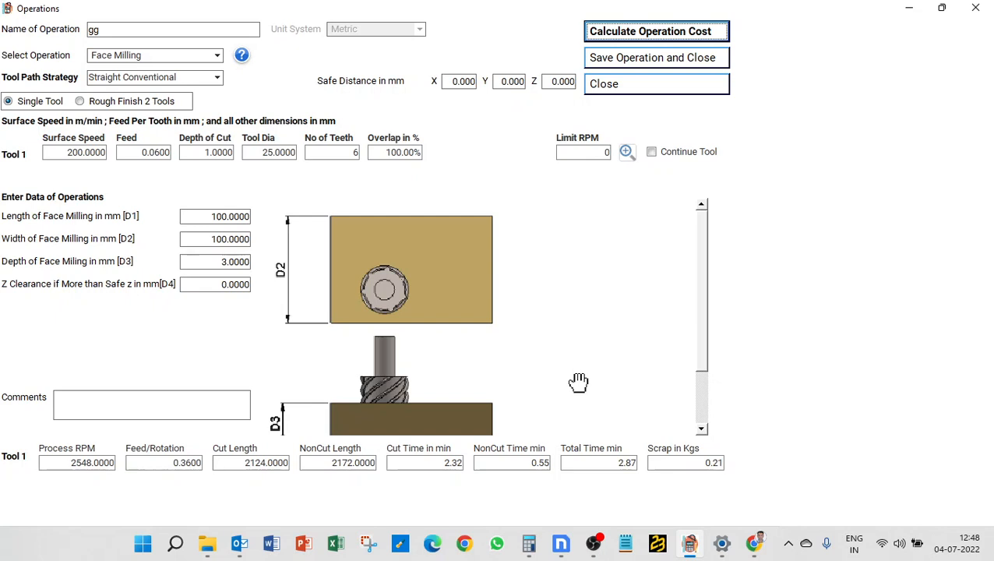
Step: Try the ZigZag tool path strategy, calculate the operation cost and check the non-cut length
{"action": "left_click", "coordinate": [109, 82]}
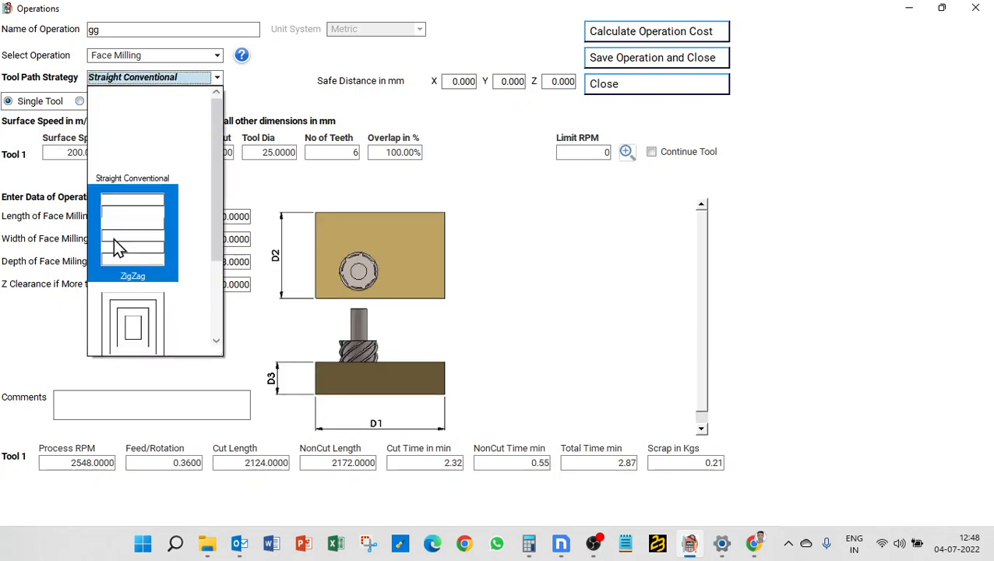
{"action": "left_click", "coordinate": [117, 247]}
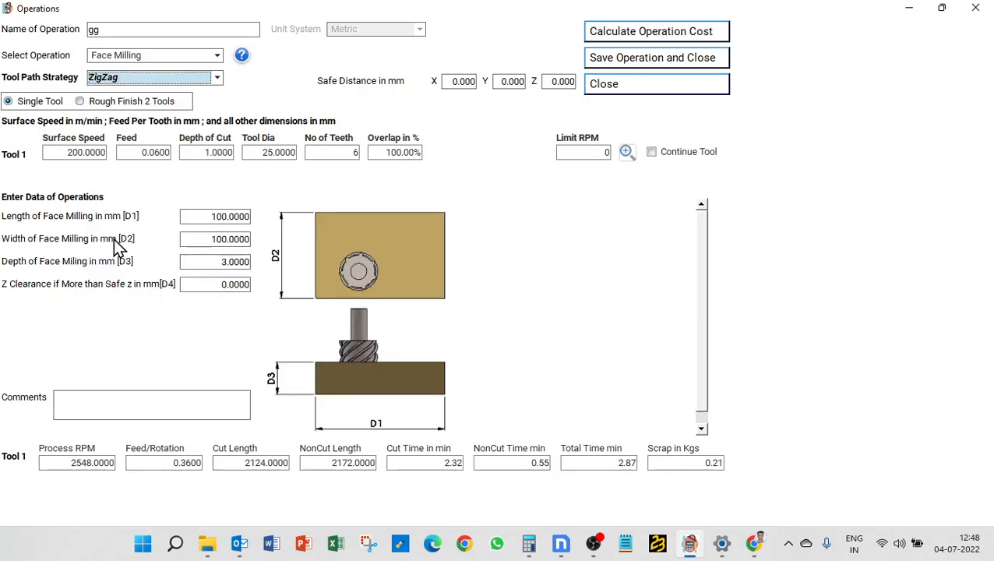
{"action": "left_click", "coordinate": [695, 40]}
{"action": "left_click", "coordinate": [696, 41]}
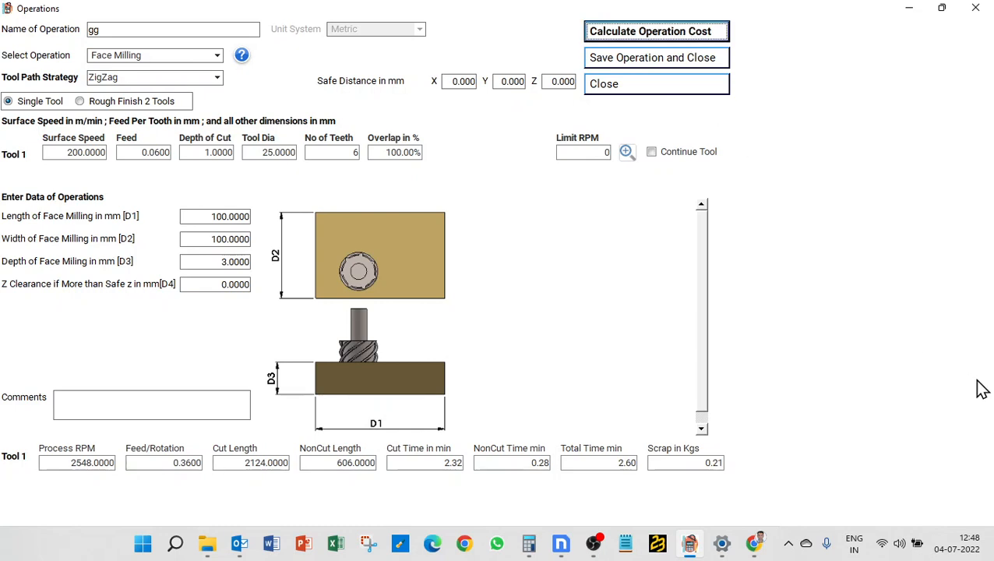
{"action": "left_click", "coordinate": [367, 462]}
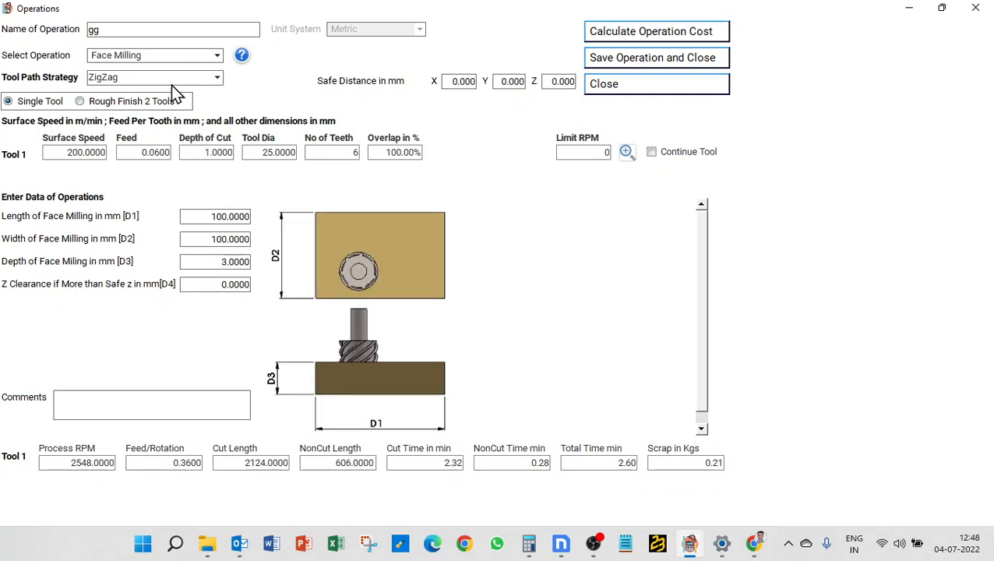
Step: Return the face milling strategy to Straight Conventional and recalculate the operation cost
{"action": "left_click", "coordinate": [165, 57]}
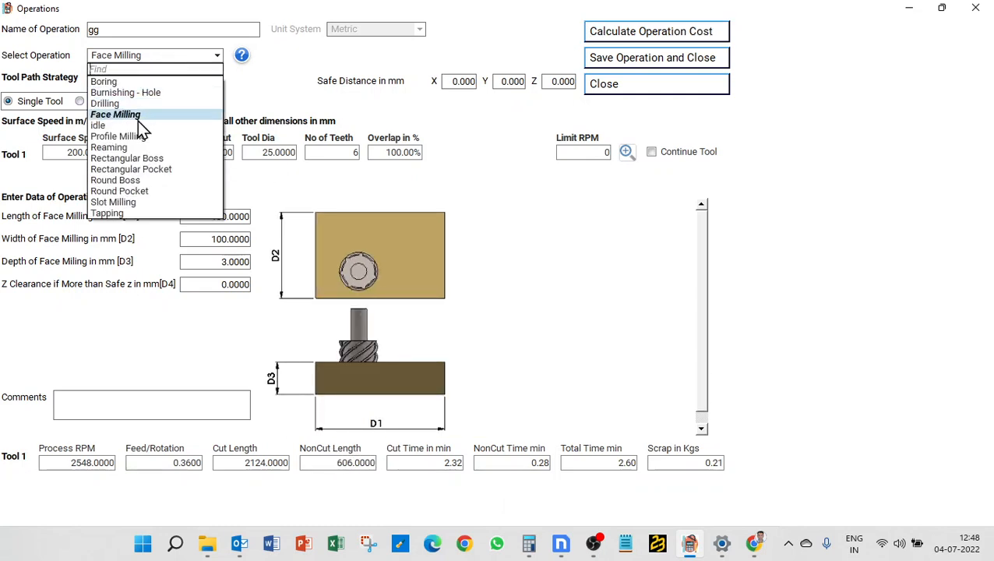
{"action": "left_click", "coordinate": [140, 114]}
{"action": "left_click", "coordinate": [140, 78]}
{"action": "left_click", "coordinate": [132, 120]}
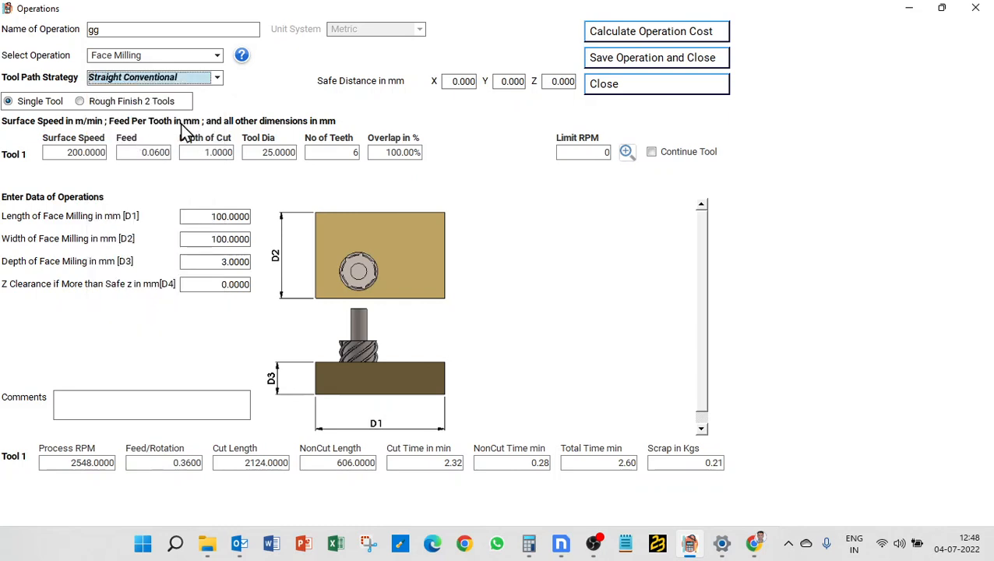
{"action": "left_click", "coordinate": [672, 36]}
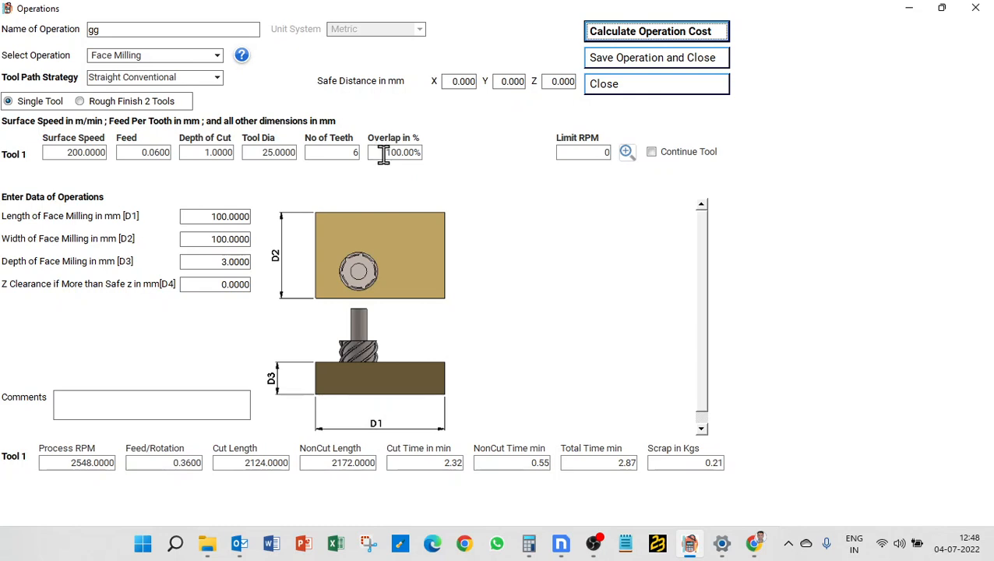
Step: Set the X and Y safe distances to 1 mm each and recalculate the operation cost
{"action": "left_click", "coordinate": [452, 82]}
{"action": "type", "text": "1"}
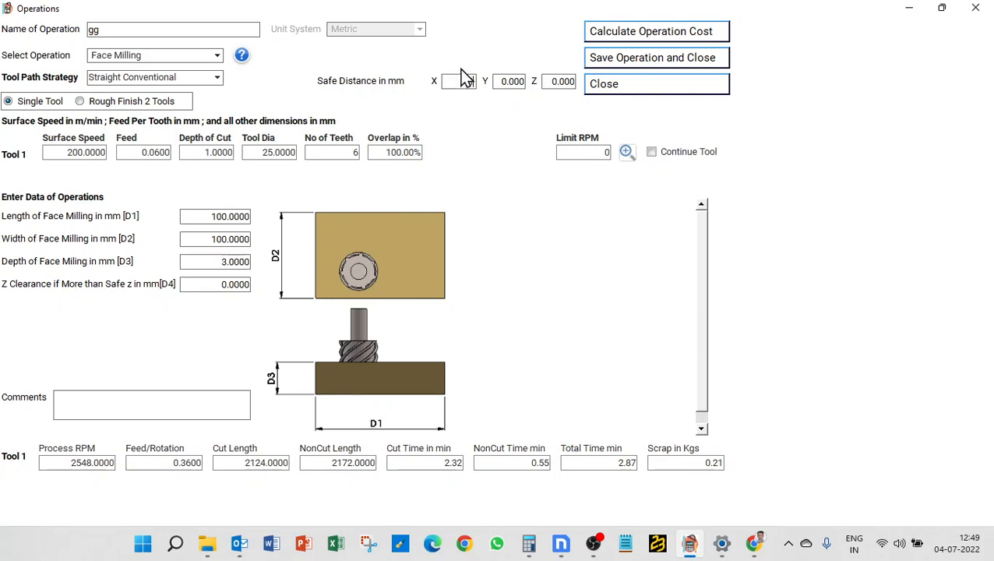
{"action": "left_click", "coordinate": [503, 82]}
{"action": "type", "text": "1"}
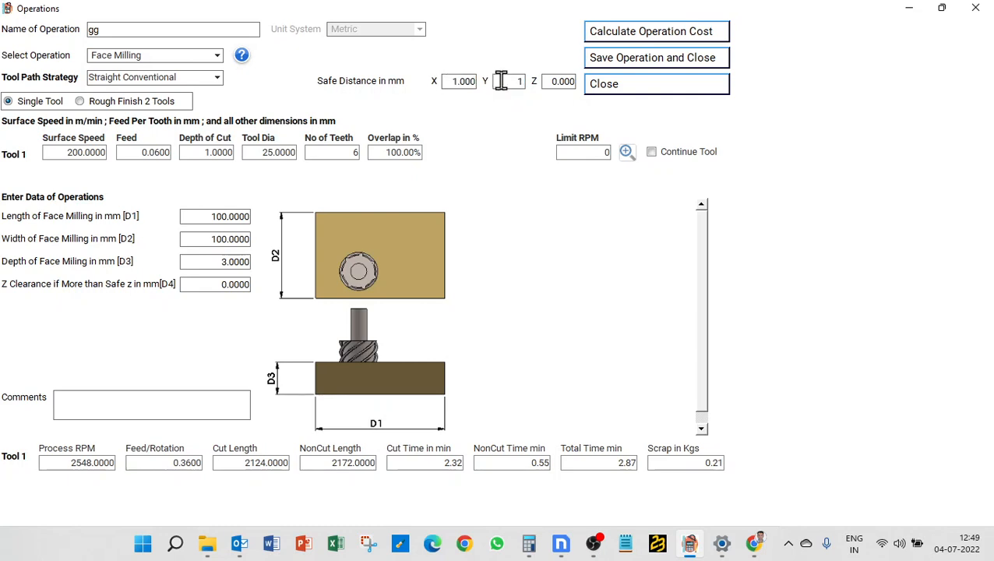
{"action": "left_click", "coordinate": [335, 463]}
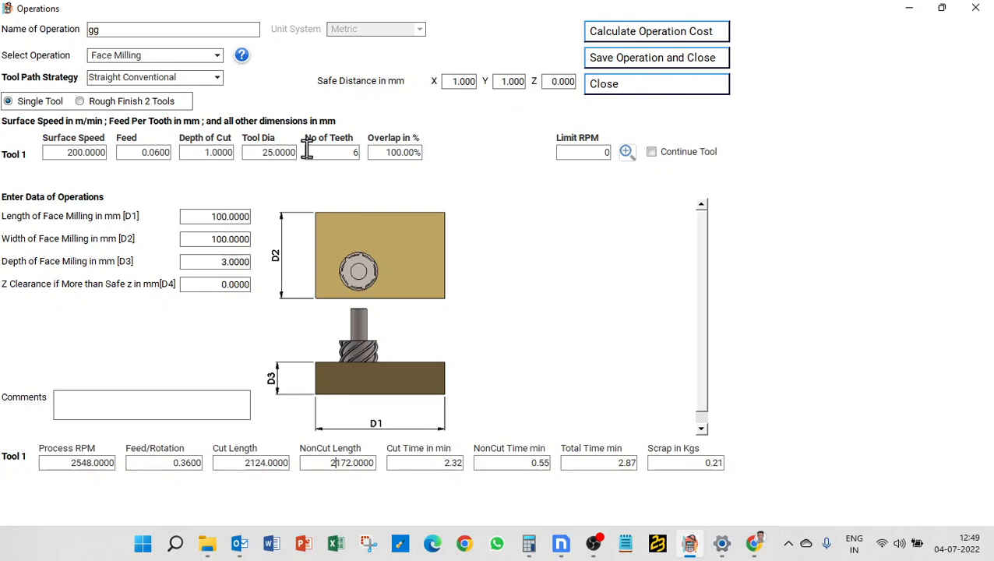
{"action": "left_click", "coordinate": [638, 39]}
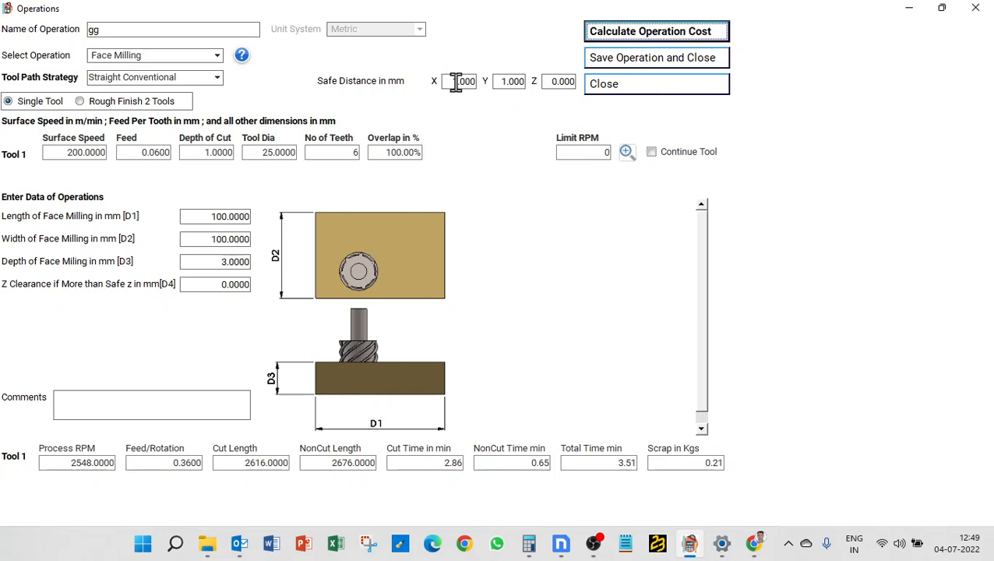
Step: Set Tool 1's diameter to 50 mm
{"action": "scroll", "coordinate": [648, 202], "scroll_direction": "up", "scroll_amount": 1}
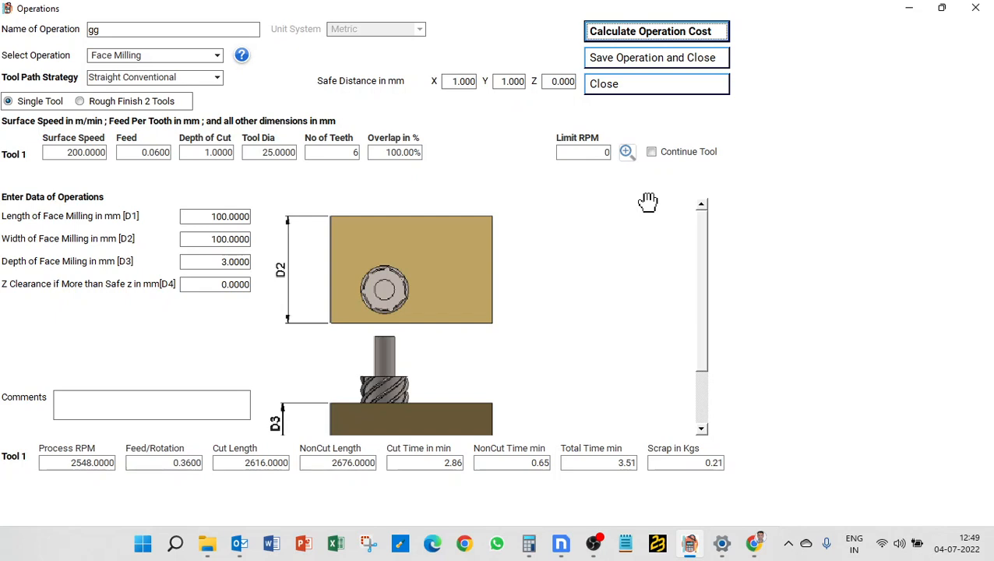
{"action": "scroll", "coordinate": [595, 195], "scroll_direction": "down", "scroll_amount": 1}
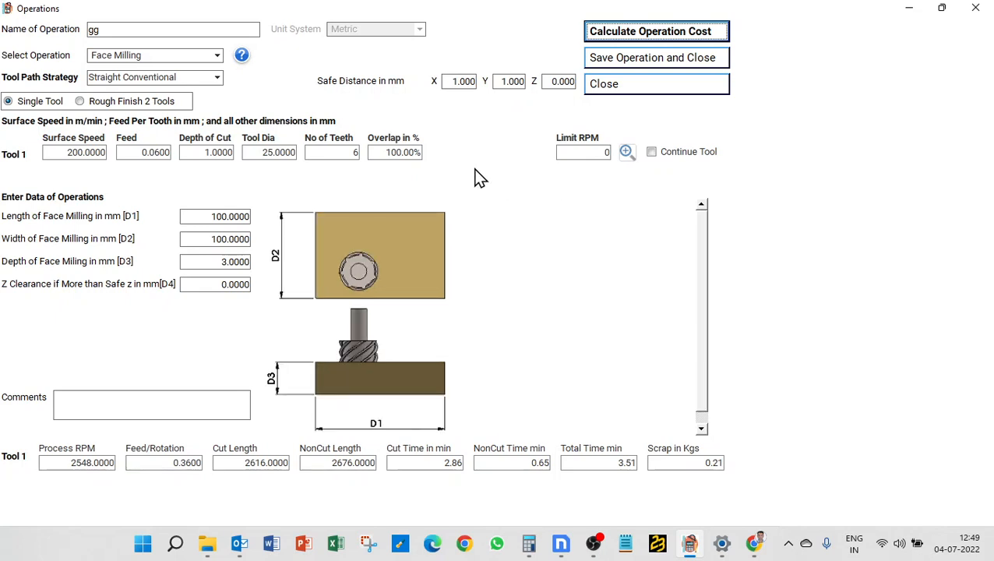
{"action": "left_click", "coordinate": [263, 155]}
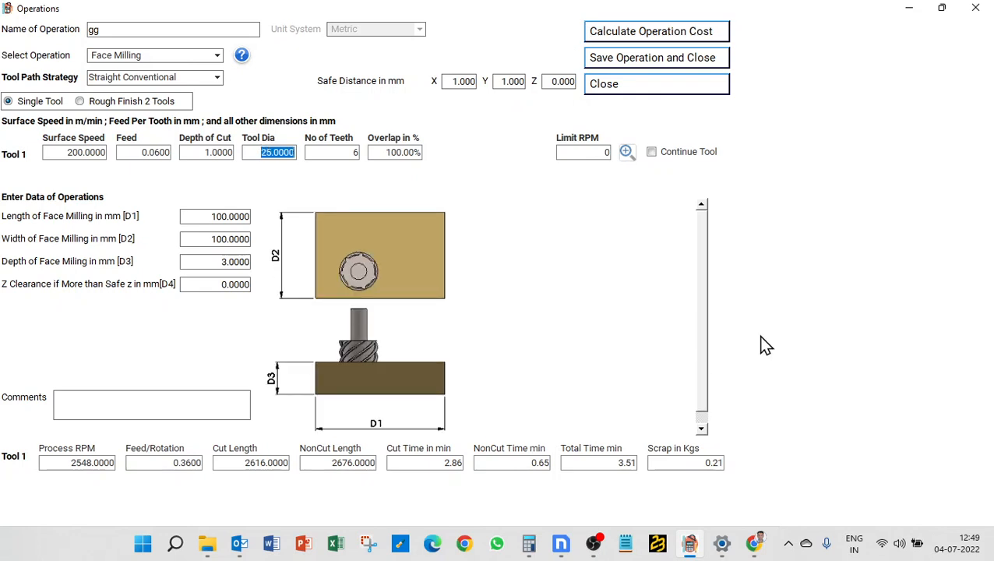
{"action": "type", "text": "50"}
{"action": "left_click", "coordinate": [378, 152]}
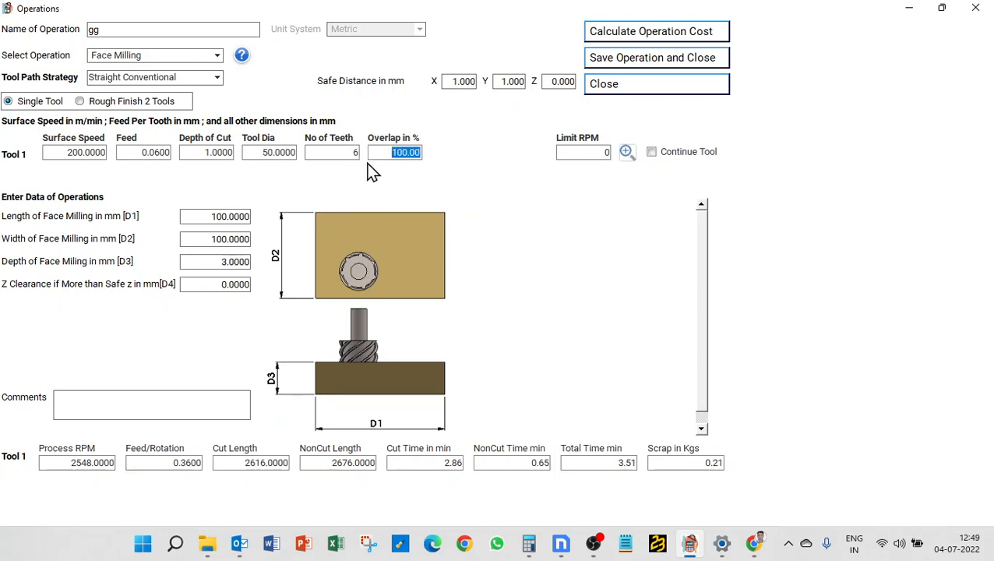
Step: Set the X and Y safe distances to 0 mm and calculate the operation cost
{"action": "left_click", "coordinate": [463, 81]}
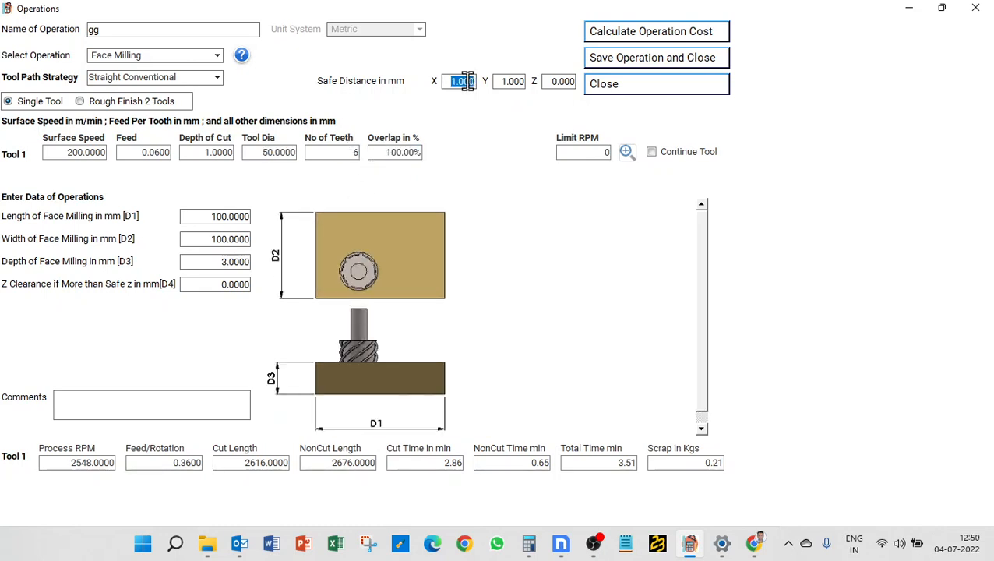
{"action": "left_click", "coordinate": [512, 81]}
{"action": "type", "text": "0"}
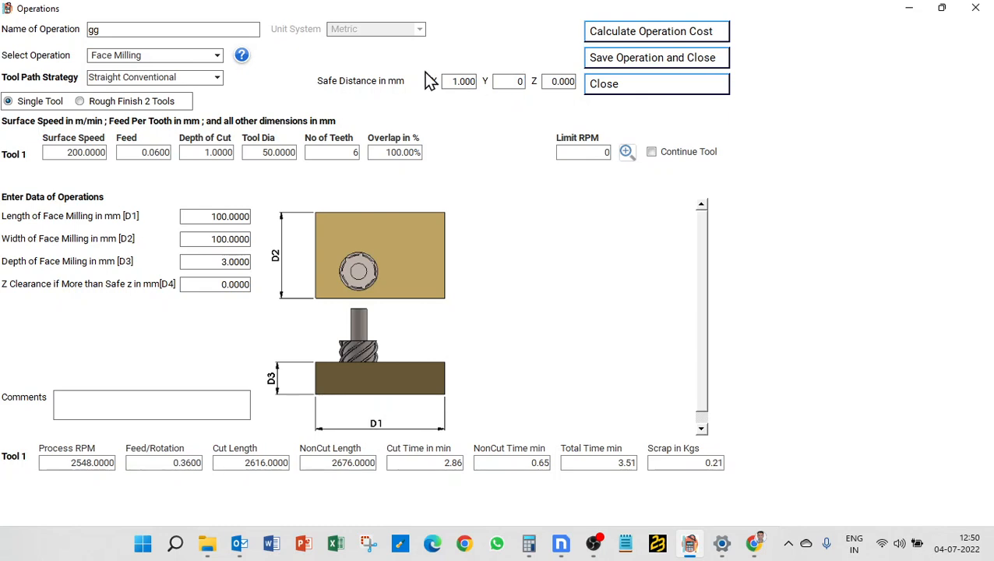
{"action": "left_click", "coordinate": [463, 81]}
{"action": "type", "text": "0"}
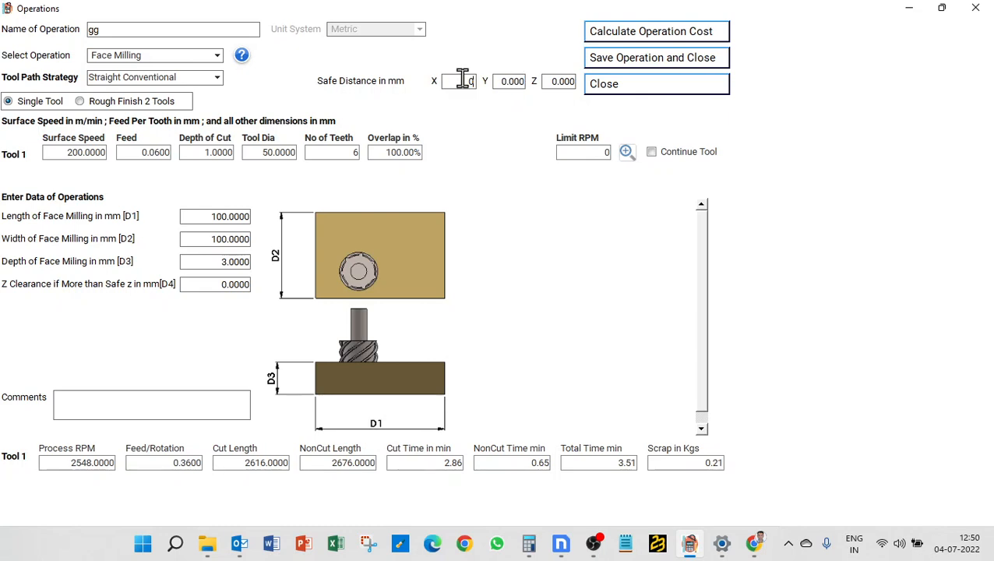
{"action": "left_click", "coordinate": [601, 39]}
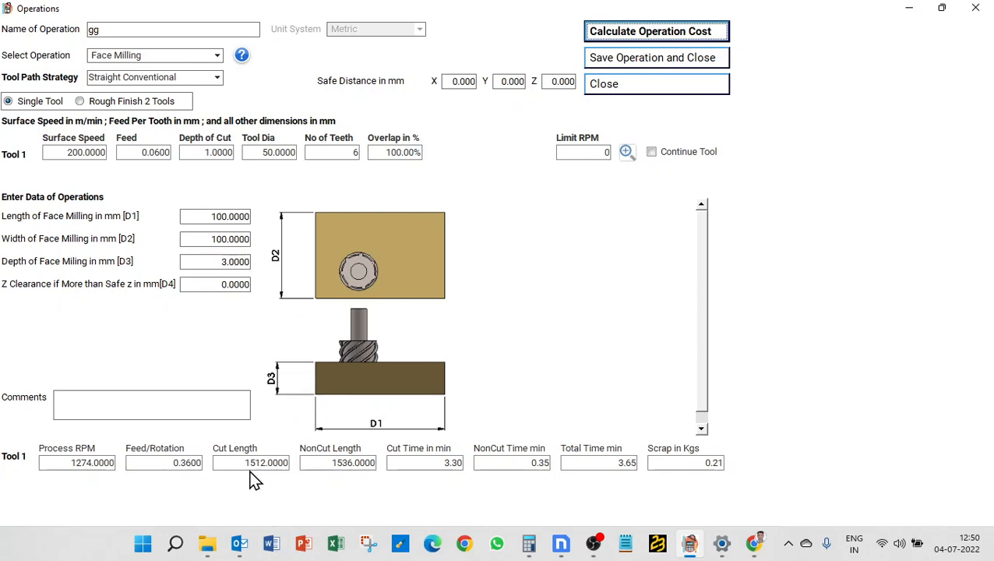
Step: Set Tool 1's diameter to 32 mm and recalculate the operation cost
{"action": "double_click", "coordinate": [270, 151]}
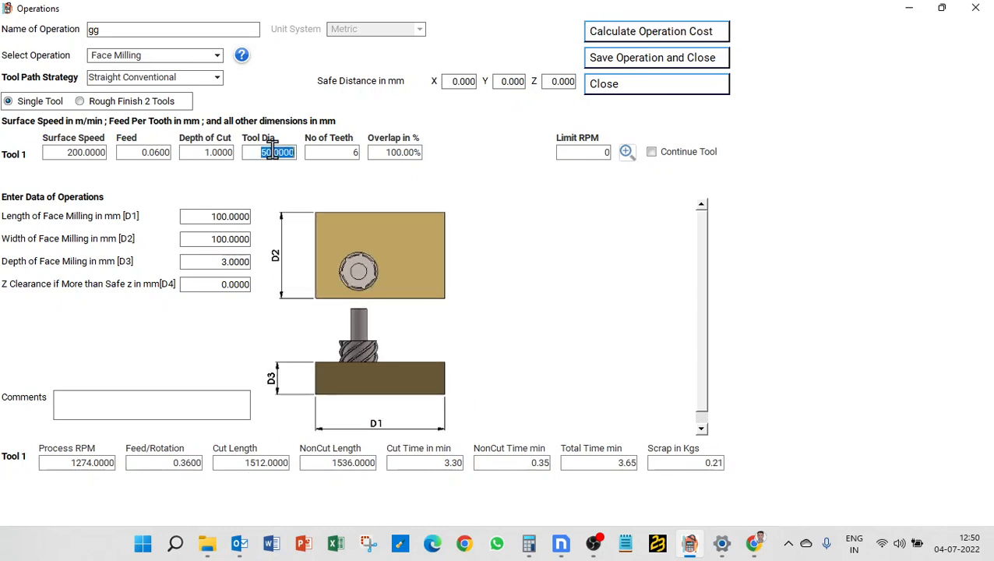
{"action": "type", "text": "32"}
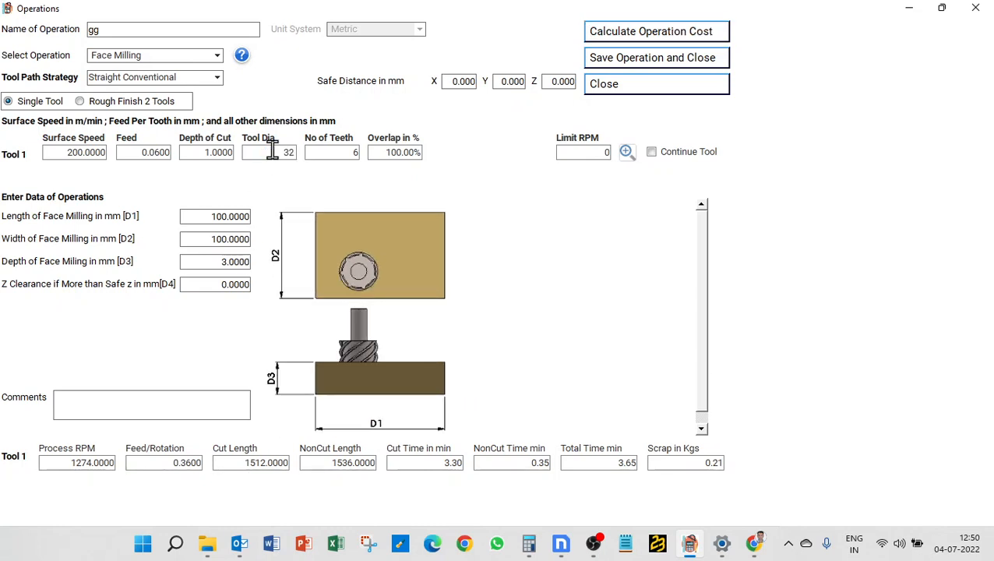
{"action": "left_click", "coordinate": [656, 37]}
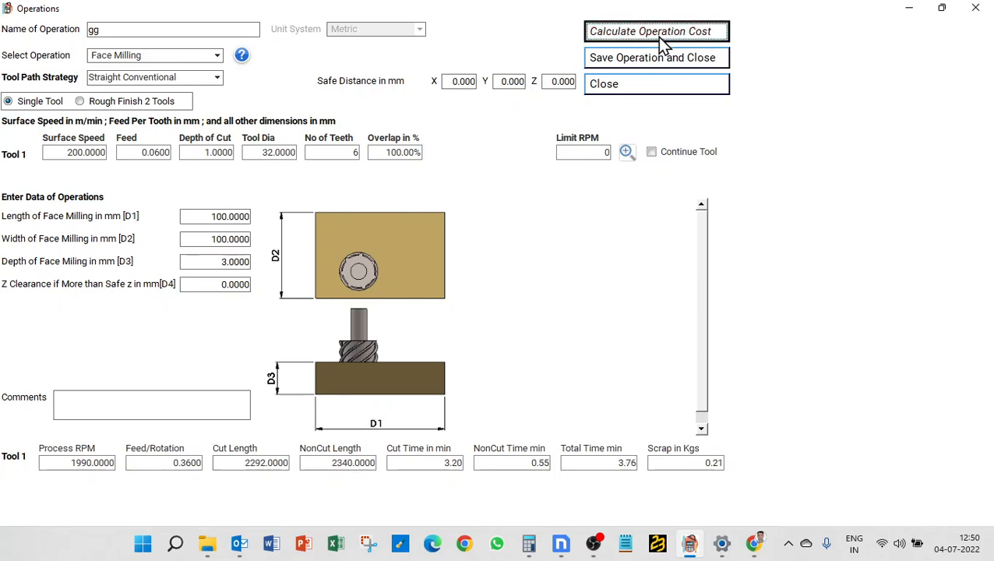
Step: Try the ZigZag tool path strategy with the 32 mm tool and calculate the operation cost
{"action": "scroll", "coordinate": [605, 301], "scroll_direction": "up", "scroll_amount": 1}
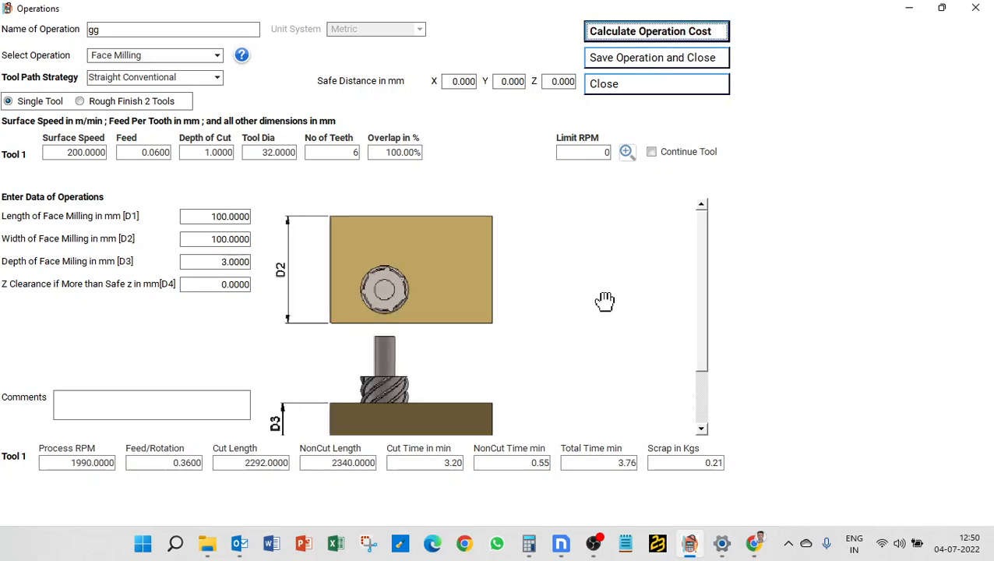
{"action": "scroll", "coordinate": [606, 301], "scroll_direction": "down", "scroll_amount": 2}
{"action": "left_click", "coordinate": [133, 79]}
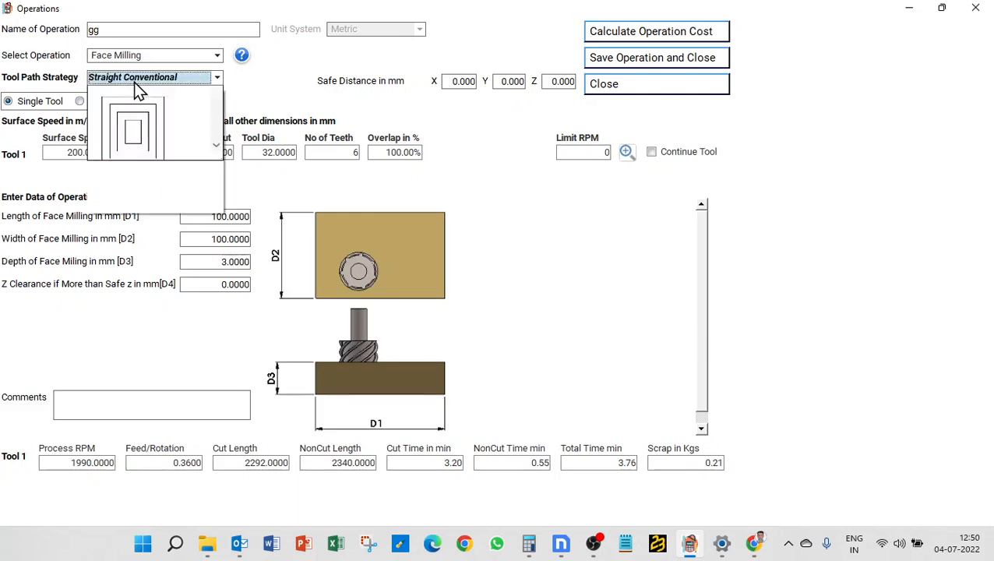
{"action": "left_click", "coordinate": [117, 226]}
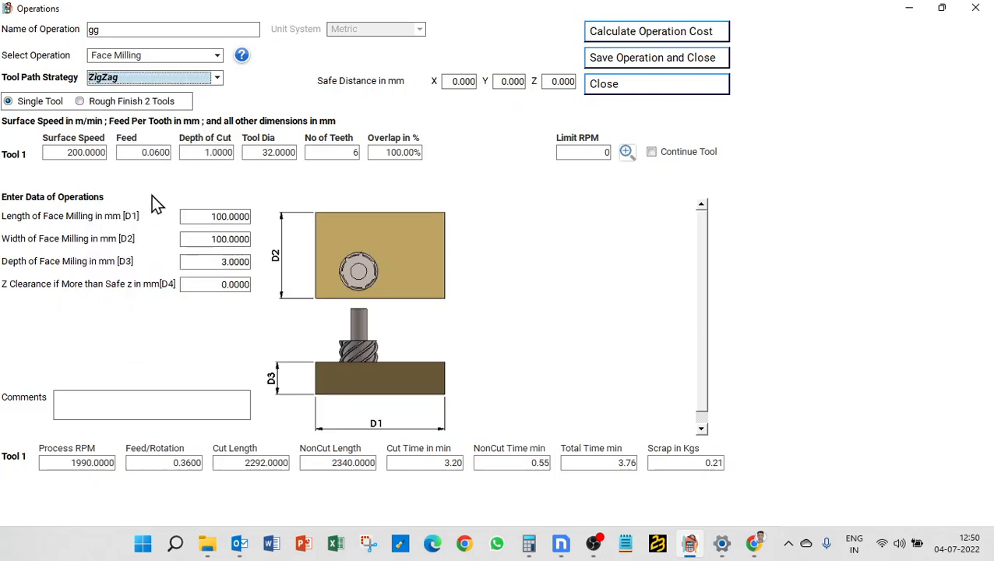
{"action": "left_click", "coordinate": [669, 32]}
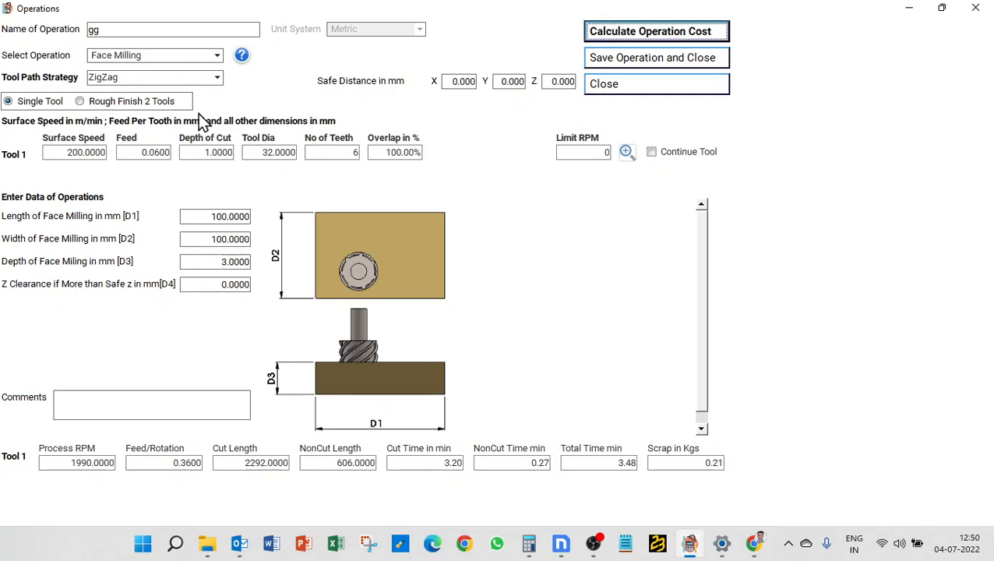
Step: Try the Counter tool path strategy and calculate the operation cost
{"action": "left_click", "coordinate": [190, 81]}
{"action": "left_click", "coordinate": [189, 81]}
{"action": "left_click", "coordinate": [151, 312]}
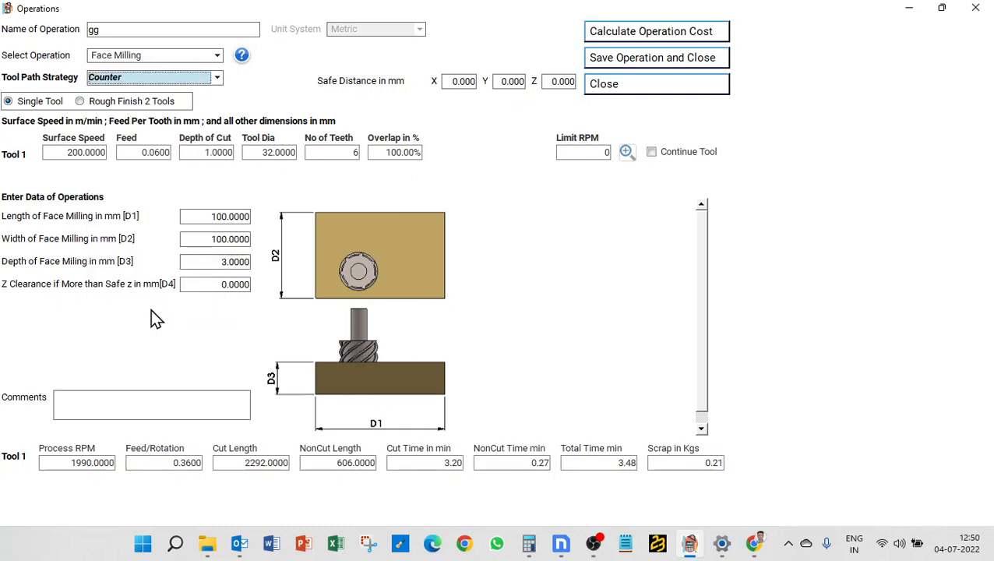
{"action": "left_click", "coordinate": [639, 33]}
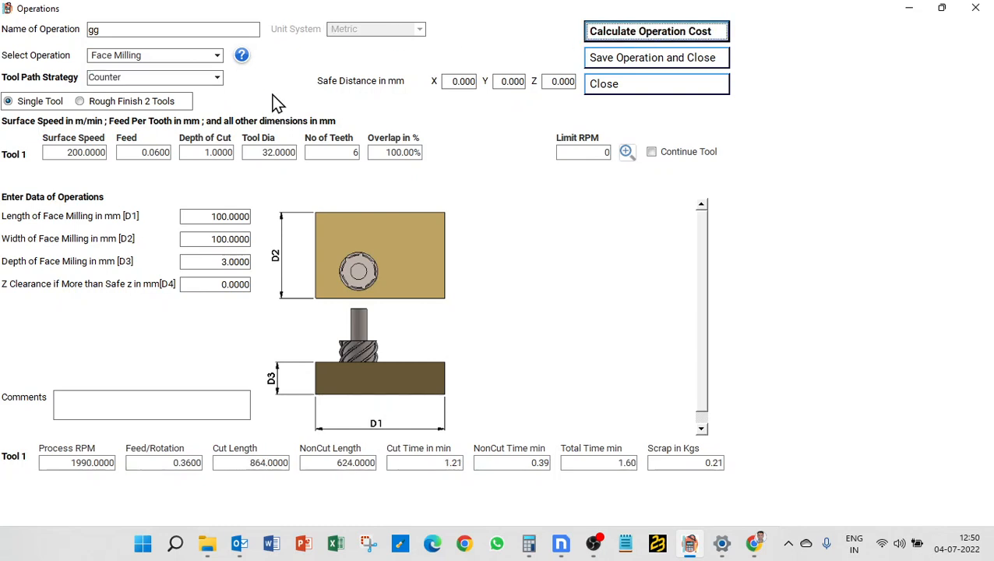
Step: Set the tool path strategy to Spiral and calculate the operation cost
{"action": "left_click", "coordinate": [191, 79]}
{"action": "left_click_drag", "start_coordinate": [218, 278], "coordinate": [222, 319]}
{"action": "left_click", "coordinate": [166, 317]}
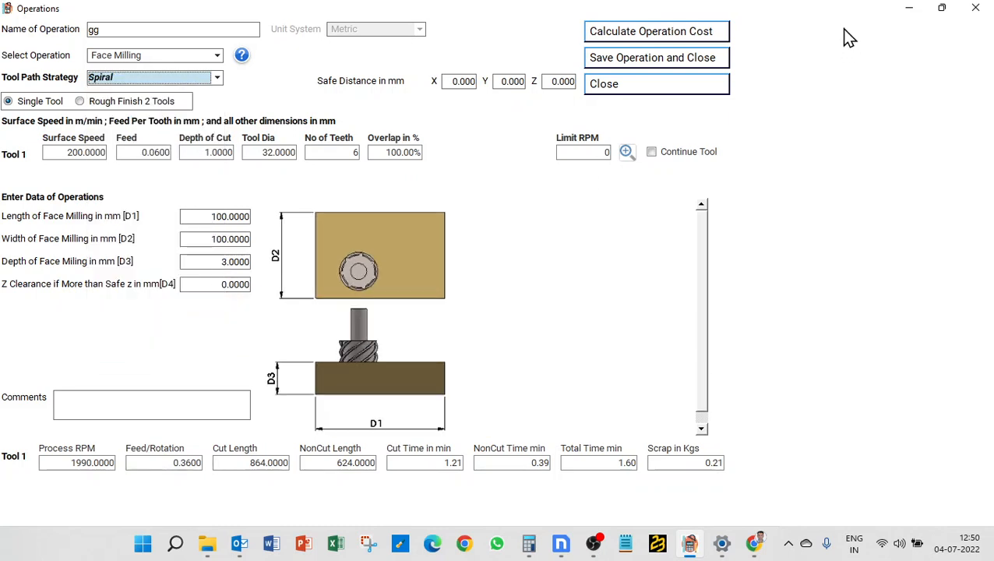
{"action": "left_click", "coordinate": [666, 37]}
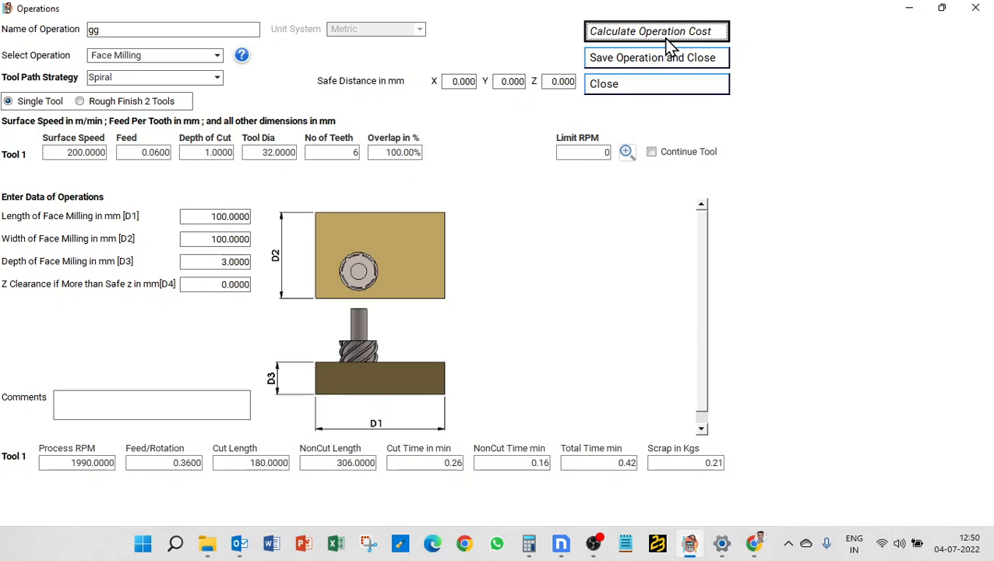
Step: Set Tool 1's diameter to 25 mm and recalculate the cost of the spiral operation
{"action": "left_click", "coordinate": [262, 154]}
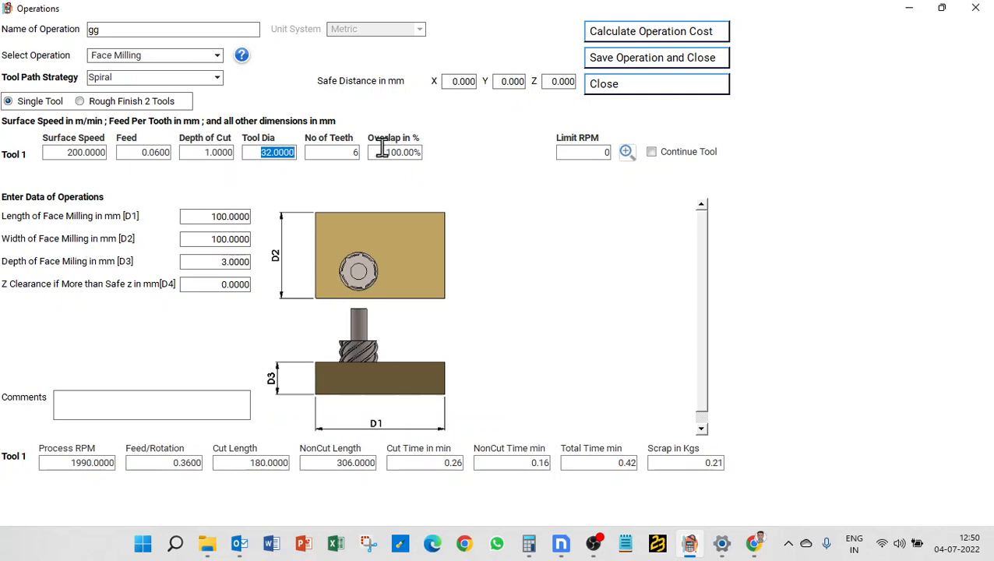
{"action": "type", "text": "25"}
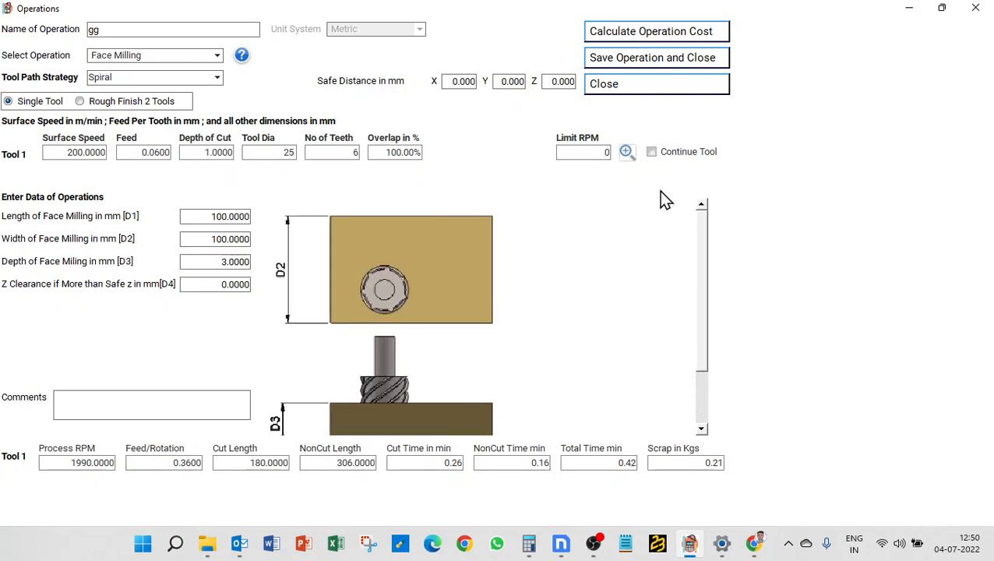
{"action": "left_click", "coordinate": [658, 34]}
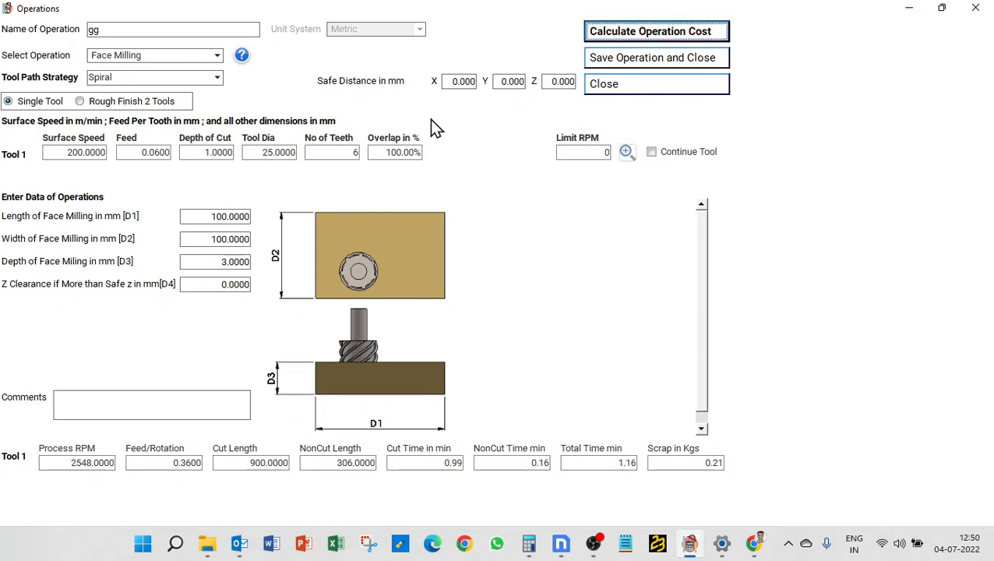
Step: Set Tool 1's overlap to 50% and recalculate the operation cost
{"action": "left_click", "coordinate": [397, 151]}
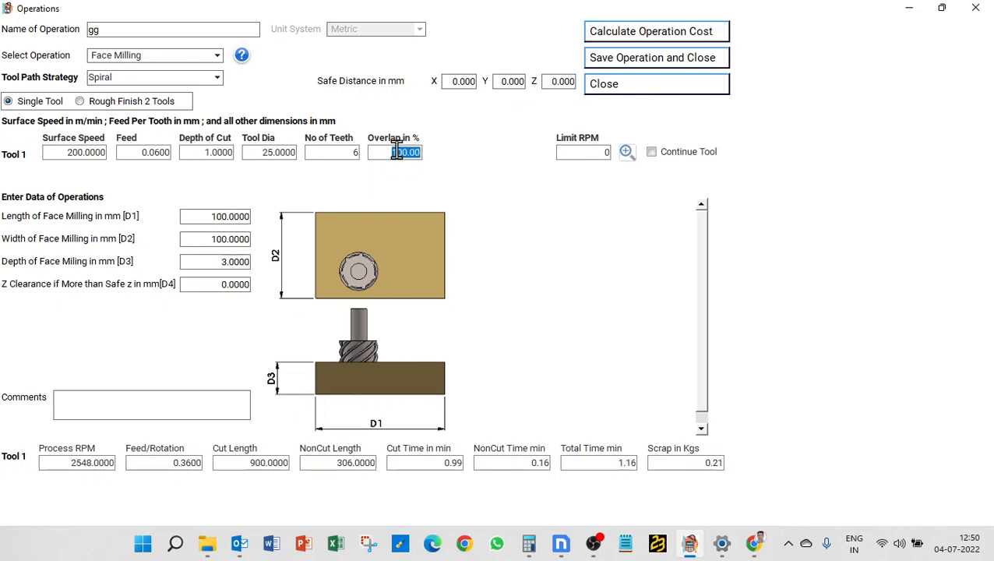
{"action": "type", "text": "50"}
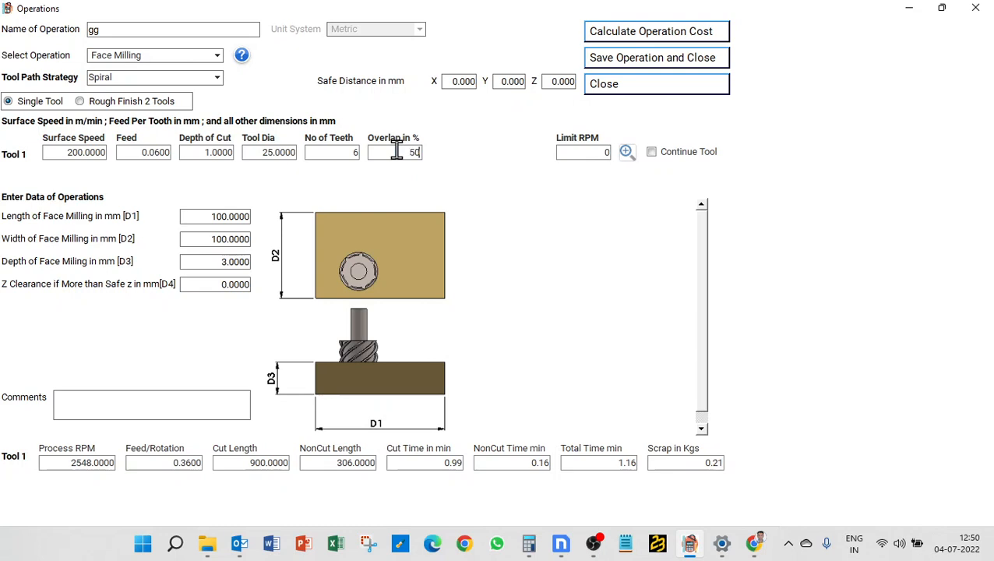
{"action": "left_click", "coordinate": [612, 44]}
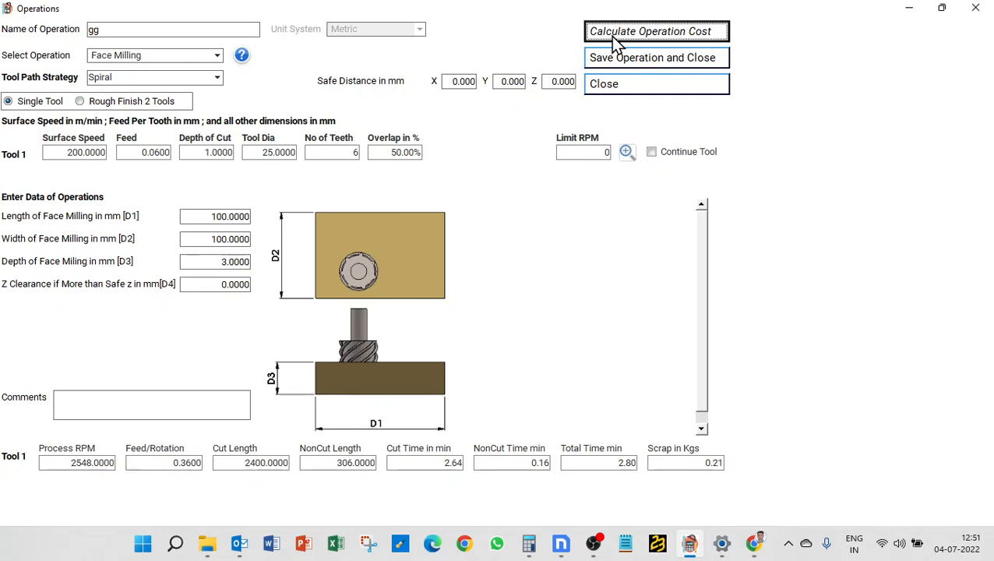
Step: Switch to Rough Finish 2 Tools and give Tool 2 a surface speed of 200 m/min, feed 0.04 mm and depth of cut 0.5 mm
{"action": "left_click", "coordinate": [117, 105]}
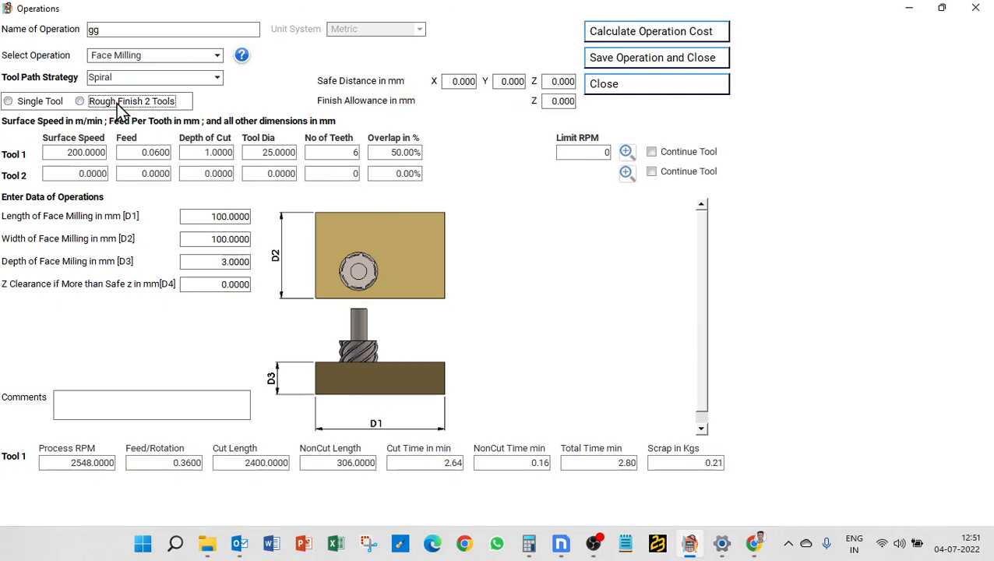
{"action": "left_click", "coordinate": [84, 175]}
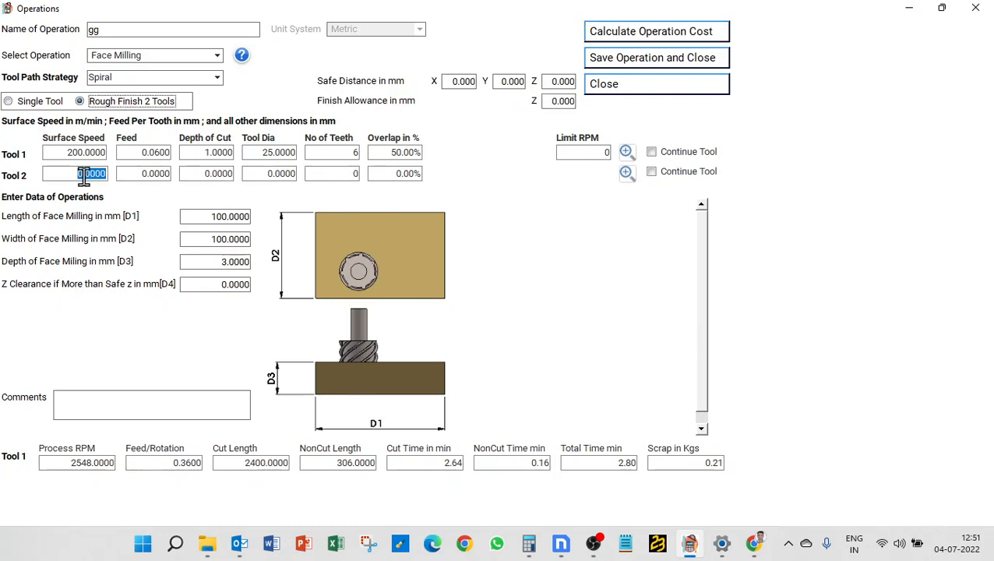
{"action": "type", "text": "2"}
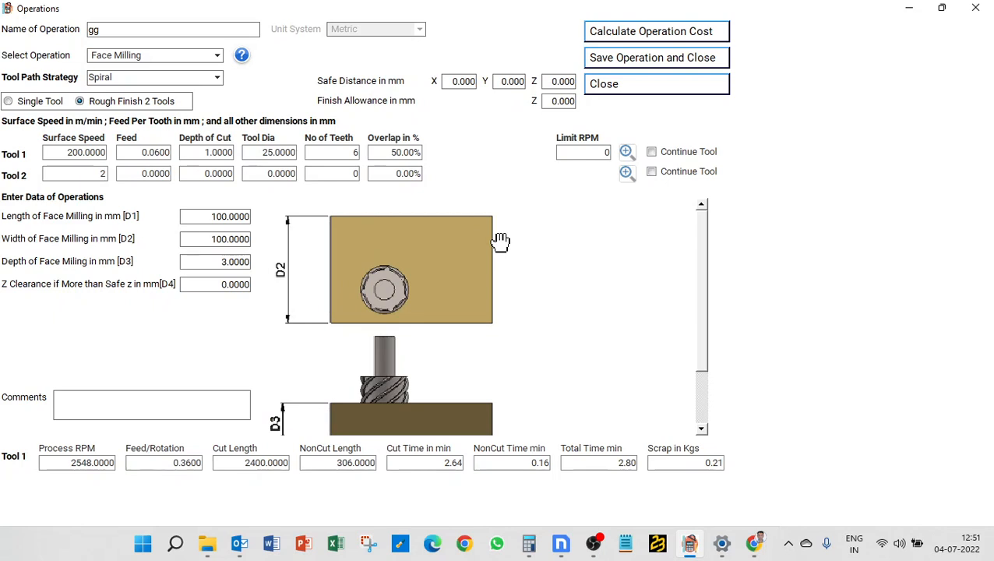
{"action": "type", "text": "00"}
{"action": "key", "text": "Tab"}
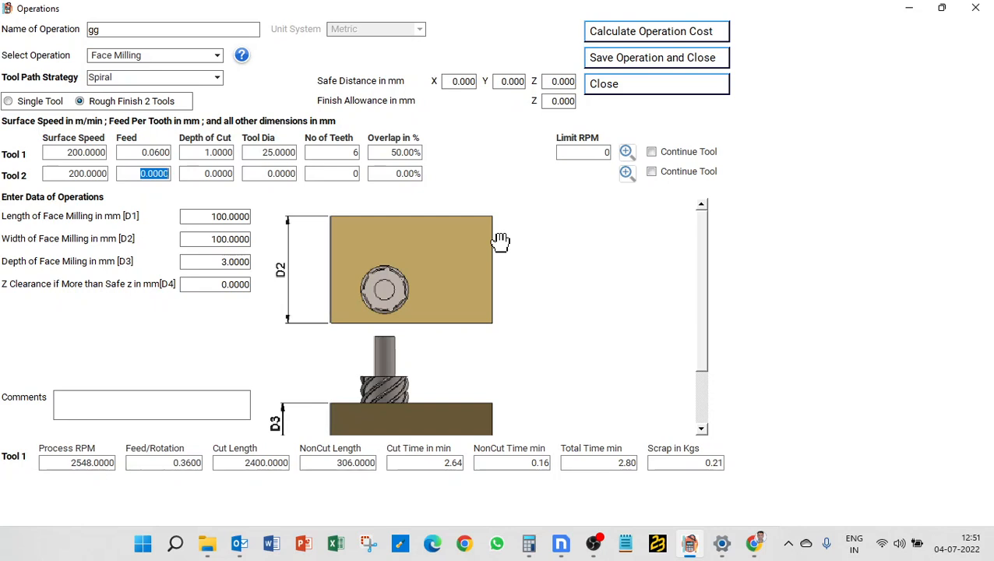
{"action": "type", "text": "."}
{"action": "type", "text": "4"}
{"action": "key", "text": "Tab"}
{"action": "type", "text": ".5"}
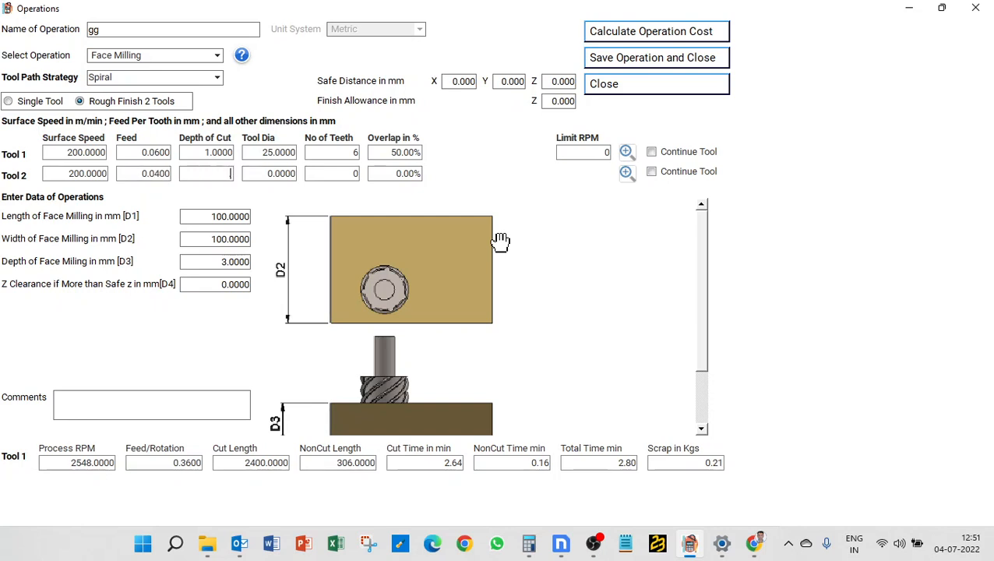
{"action": "key", "text": "Tab"}
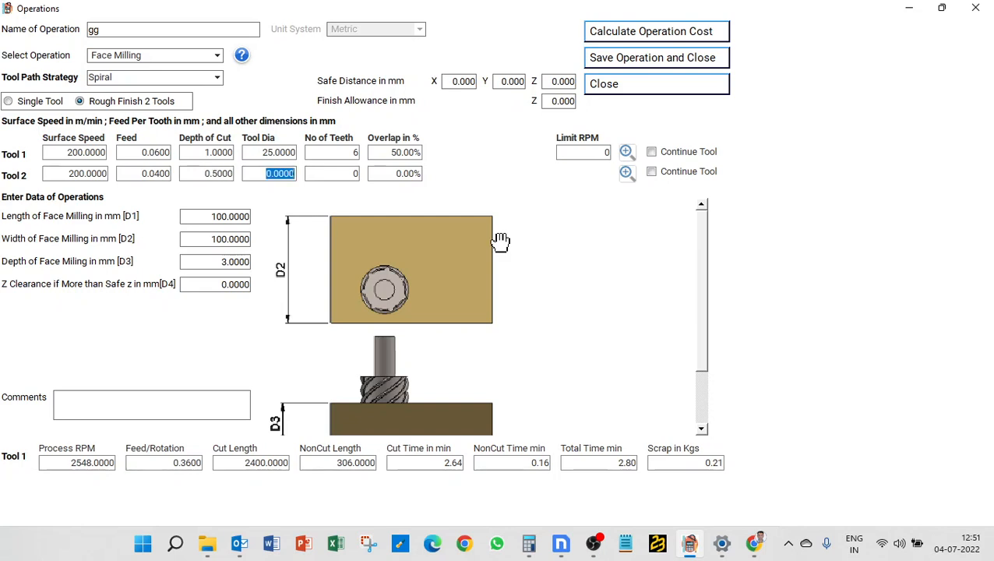
Step: Set Tool 2's diameter to 25 mm, its number of teeth to 8 and its overlap to 100%
{"action": "type", "text": "25"}
{"action": "key", "text": "Tab"}
{"action": "type", "text": "8"}
{"action": "key", "text": "Tab"}
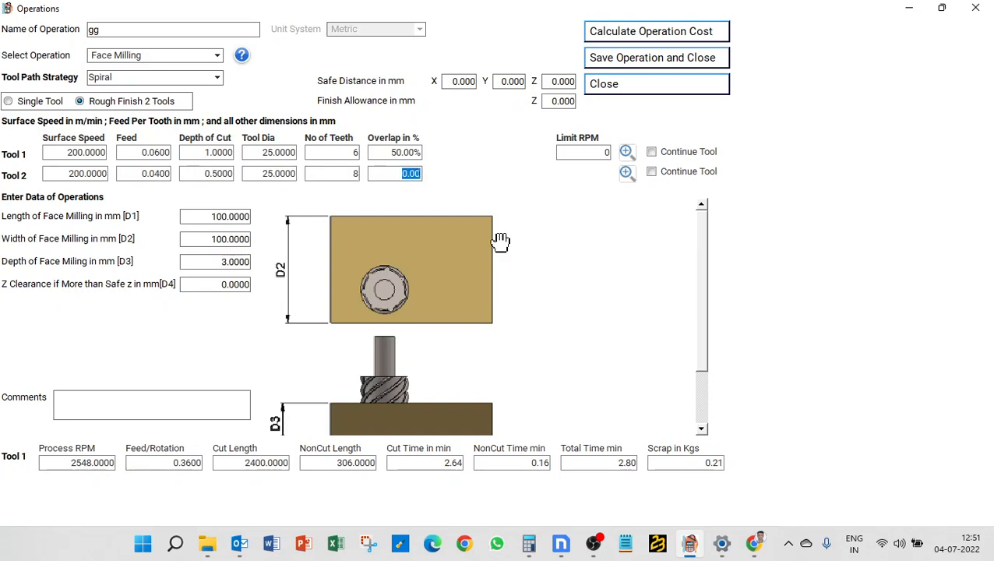
{"action": "type", "text": "100"}
{"action": "key", "text": "Tab"}
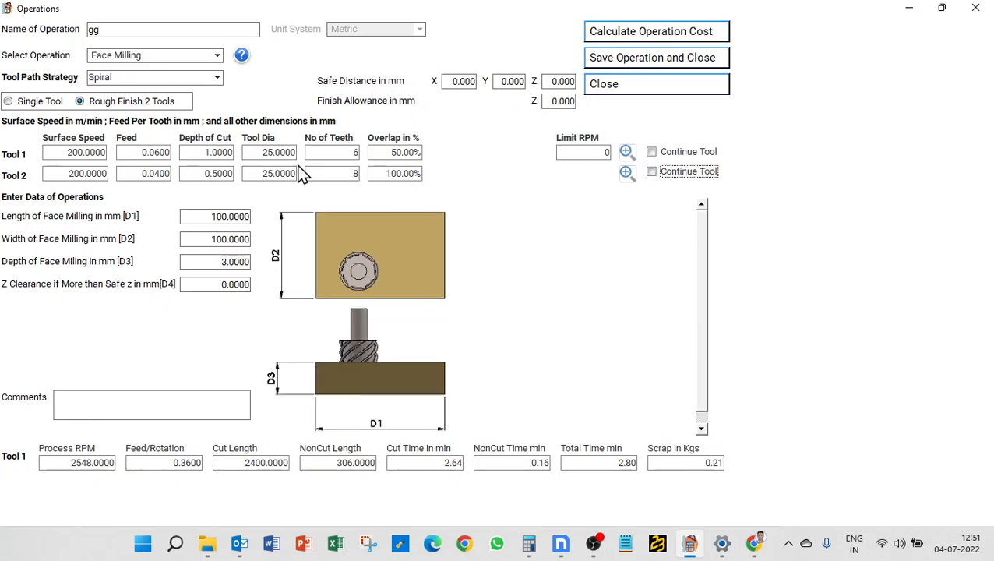
Step: Set the Z finish allowance to 1 mm and select Tool 2's depth of cut value
{"action": "left_click", "coordinate": [550, 102]}
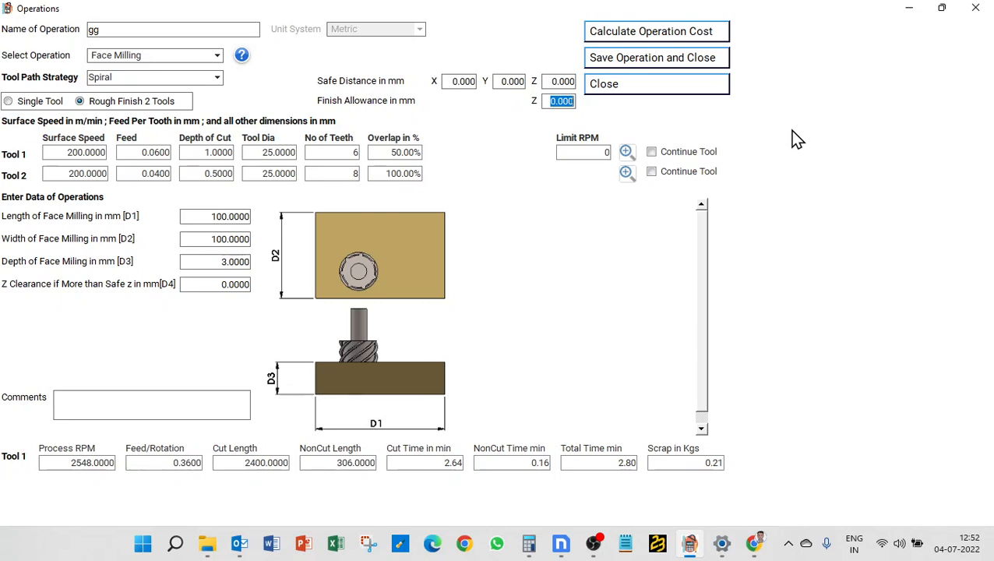
{"action": "type", "text": "1"}
{"action": "left_click", "coordinate": [195, 173]}
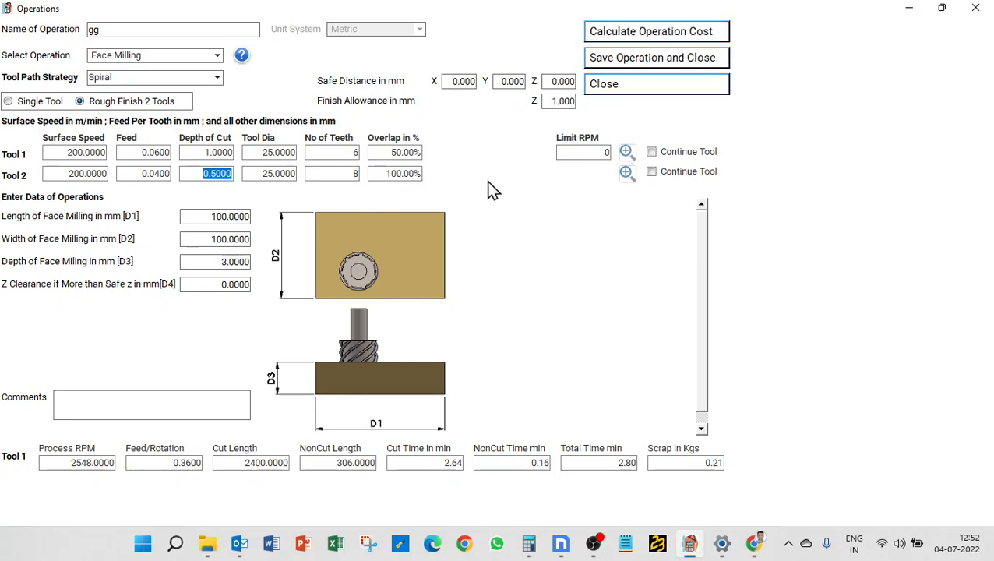
Step: Calculate the two-tool operation cost, and recalculate it with Tool 2's depth of cut set to 1 mm
{"action": "left_click", "coordinate": [648, 35]}
{"action": "scroll", "coordinate": [574, 254], "scroll_direction": "up", "scroll_amount": 1}
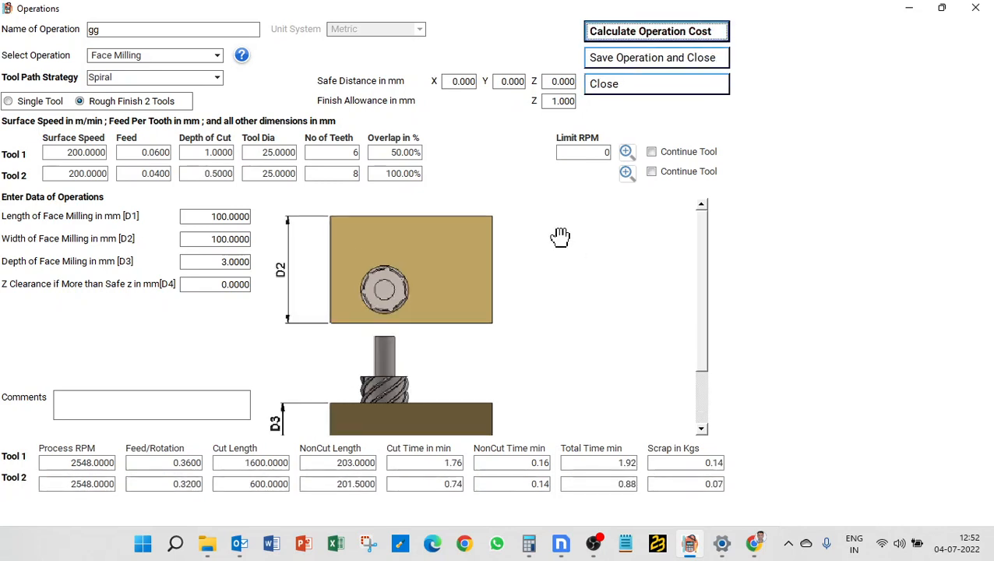
{"action": "scroll", "coordinate": [561, 238], "scroll_direction": "down", "scroll_amount": 1}
{"action": "double_click", "coordinate": [226, 174]}
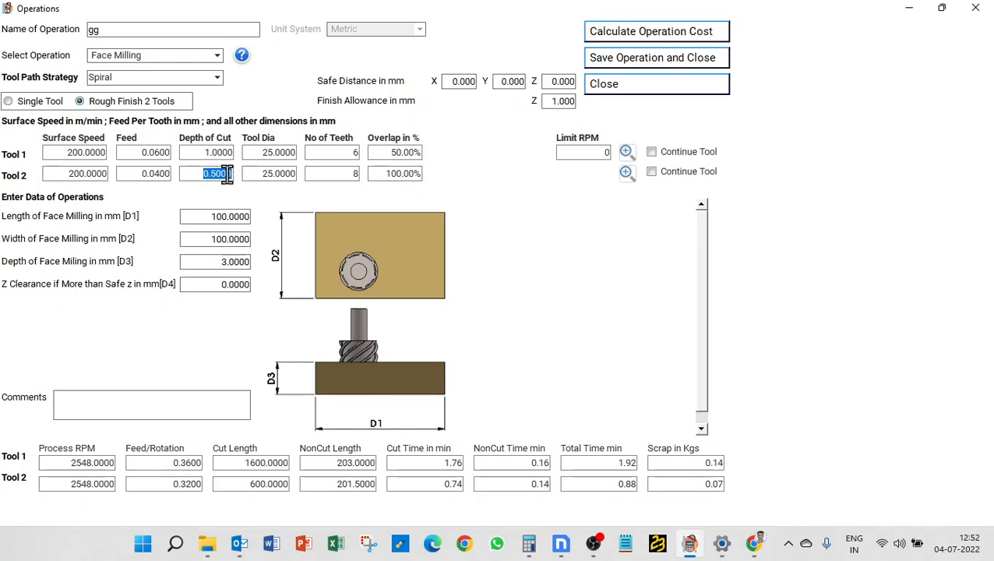
{"action": "type", "text": "1"}
{"action": "left_click", "coordinate": [660, 41]}
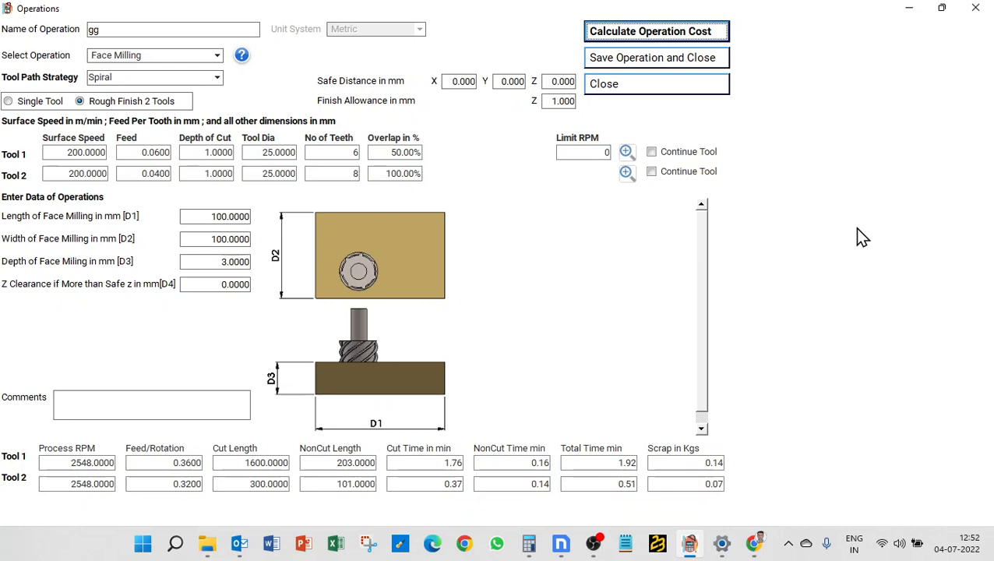
Step: Switch the face milling operation back to Single Tool and recalculate its cost
{"action": "left_click", "coordinate": [25, 102]}
{"action": "left_click", "coordinate": [615, 39]}
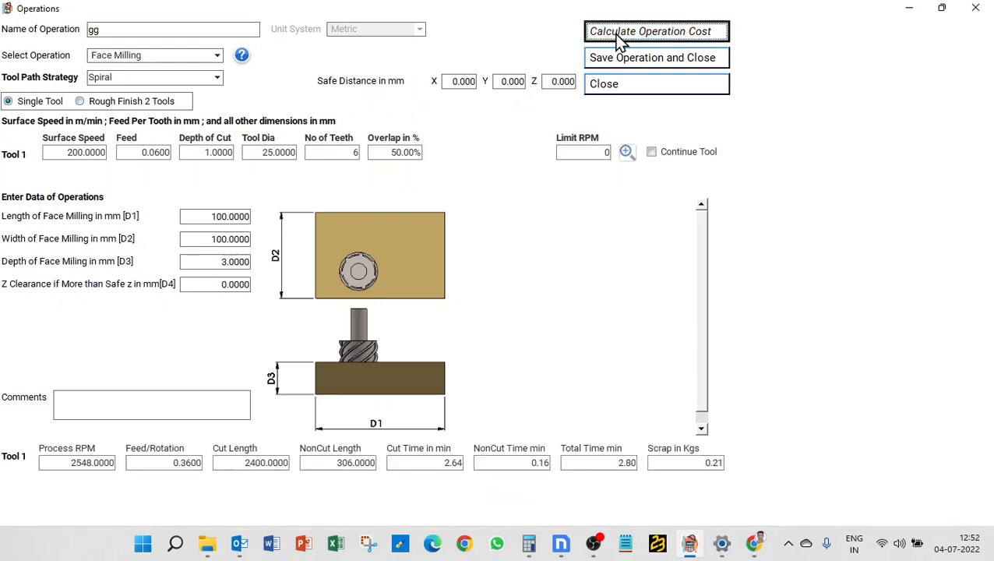
Step: Change the operation to Rectangular Boss and choose the ZigZag tool path strategy
{"action": "left_click", "coordinate": [136, 62]}
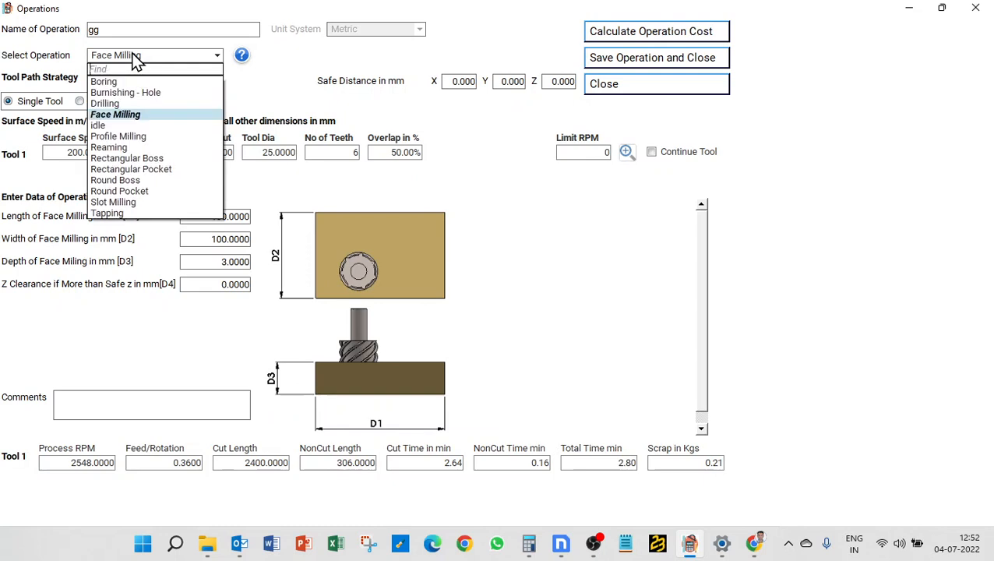
{"action": "left_click", "coordinate": [148, 158]}
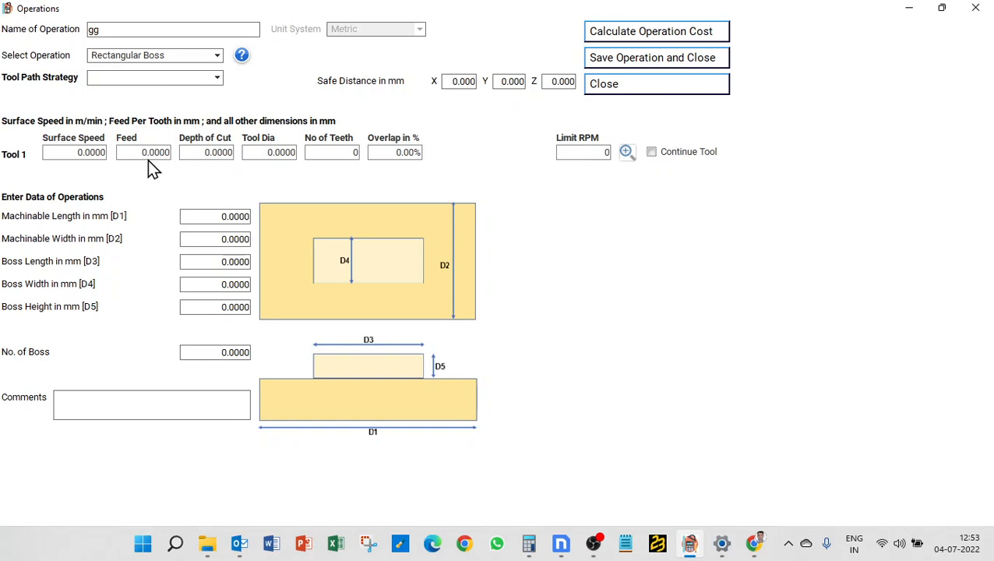
{"action": "mouse_move", "coordinate": [344, 252]}
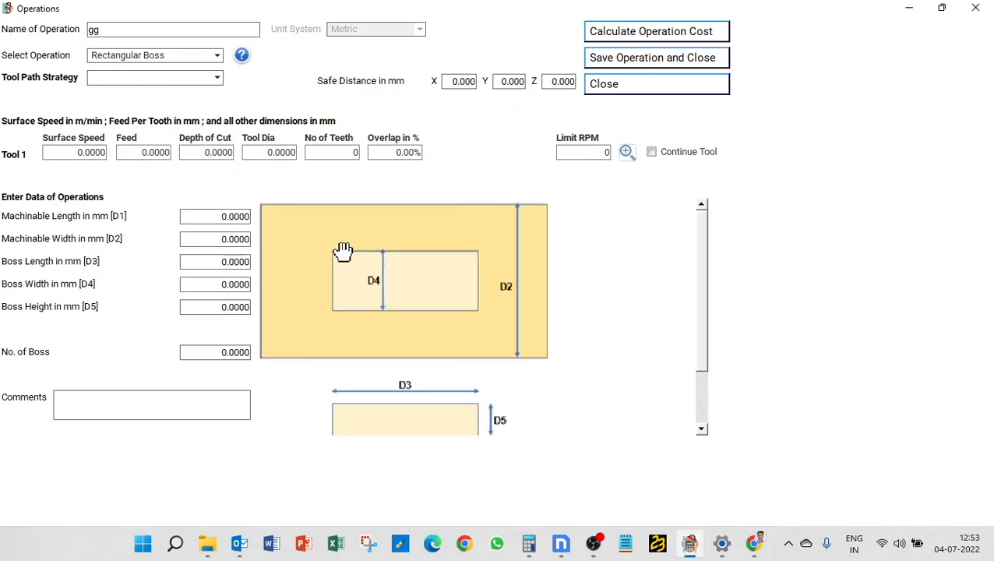
{"action": "scroll", "coordinate": [389, 407], "scroll_direction": "down", "scroll_amount": 2}
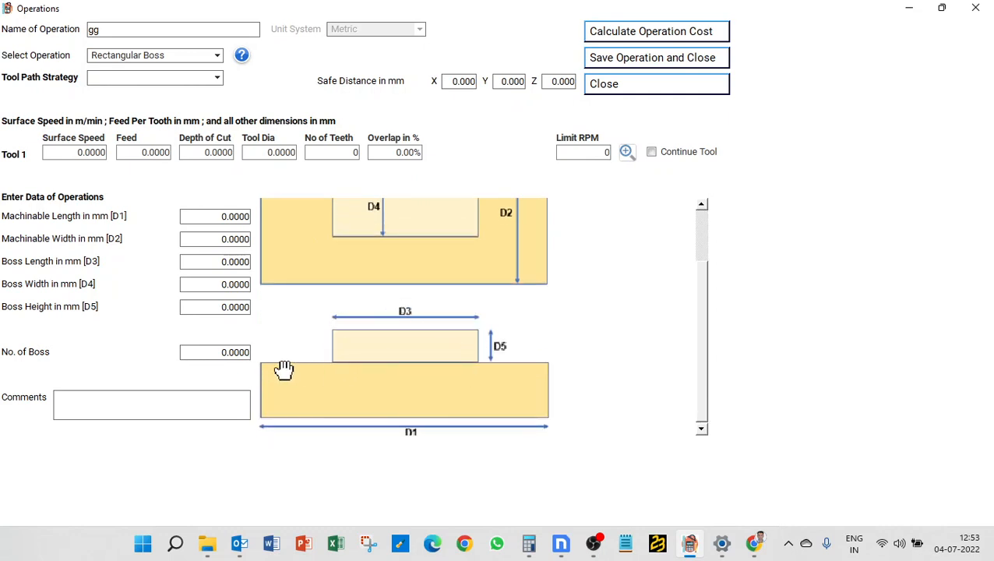
{"action": "scroll", "coordinate": [458, 267], "scroll_direction": "up", "scroll_amount": 2}
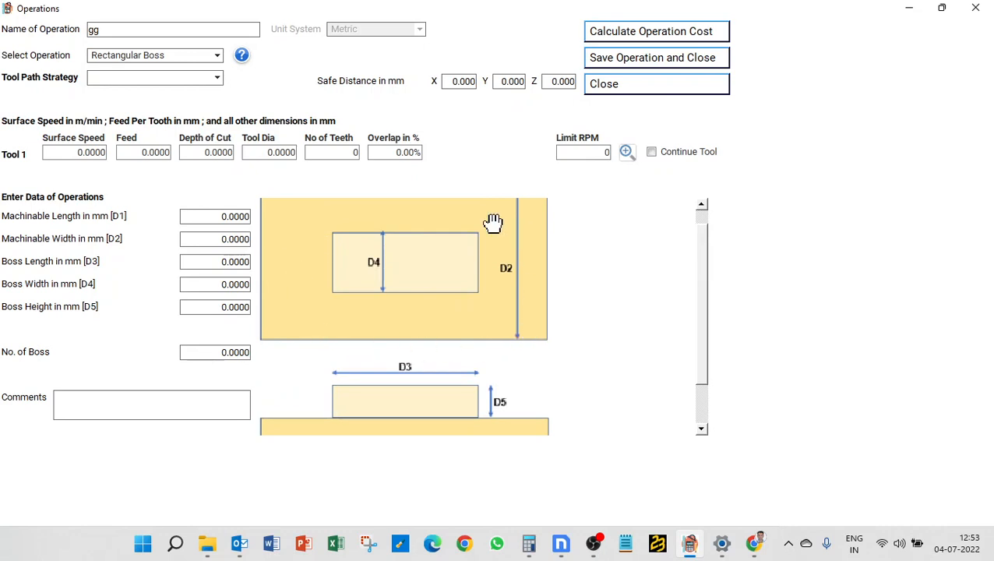
{"action": "scroll", "coordinate": [257, 266], "scroll_direction": "up", "scroll_amount": 1}
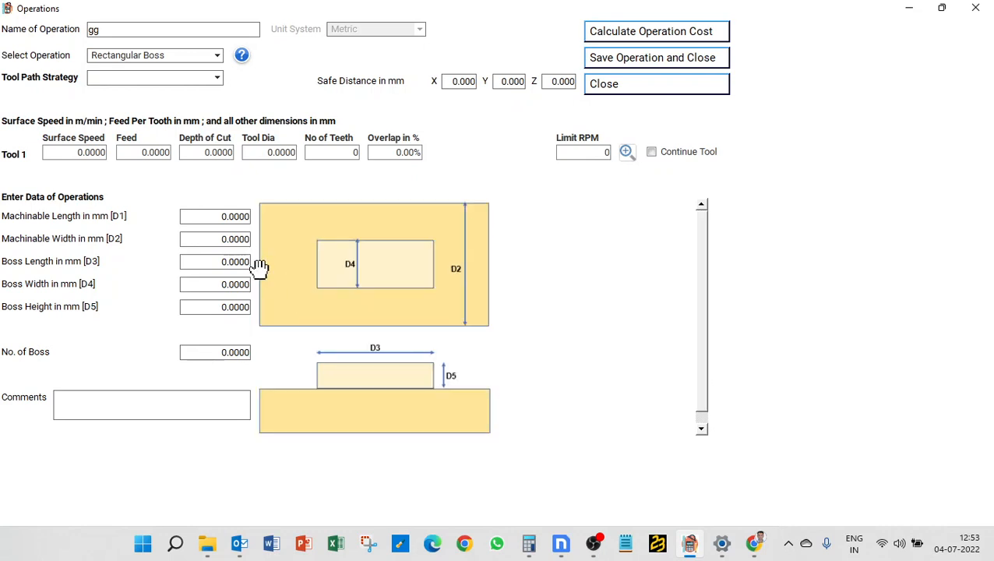
{"action": "left_click", "coordinate": [136, 81]}
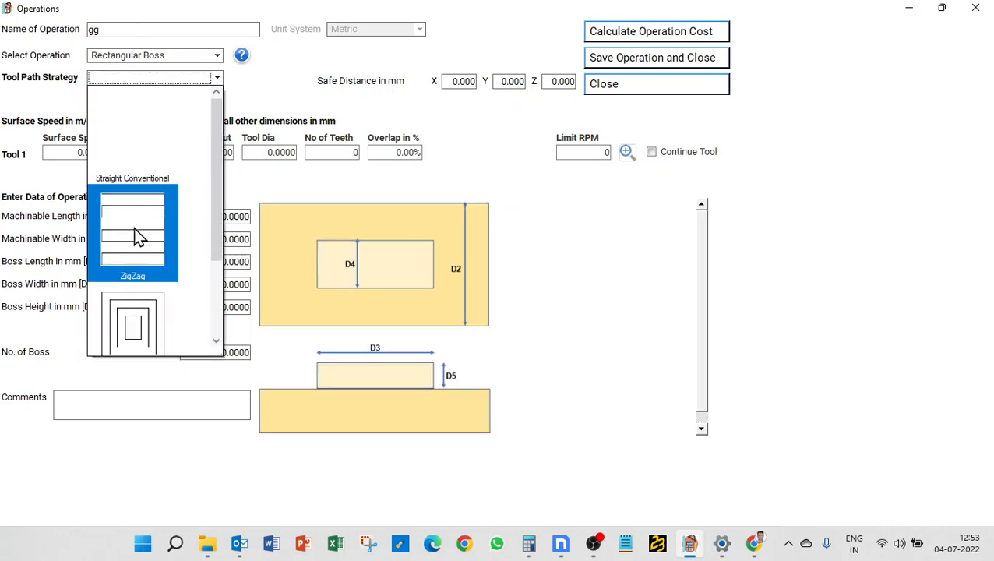
{"action": "scroll", "coordinate": [137, 238], "scroll_direction": "down", "scroll_amount": 1}
{"action": "scroll", "coordinate": [137, 238], "scroll_direction": "up", "scroll_amount": 1}
{"action": "left_click", "coordinate": [137, 236]}
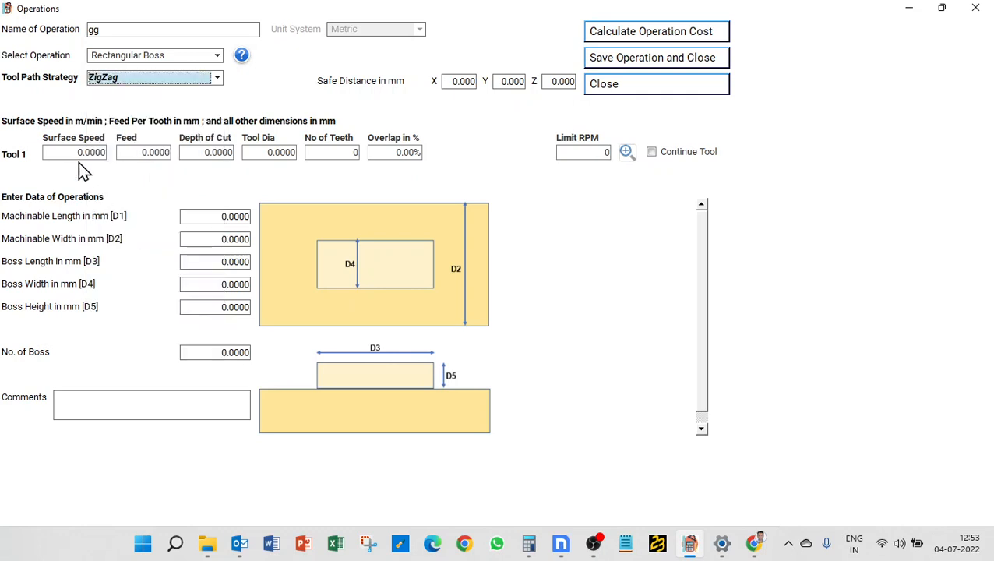
Step: Give Tool 1 a surface speed of 200 m/min, a feed of 0.06 mm and a depth of cut of 1 mm
{"action": "left_click", "coordinate": [71, 152]}
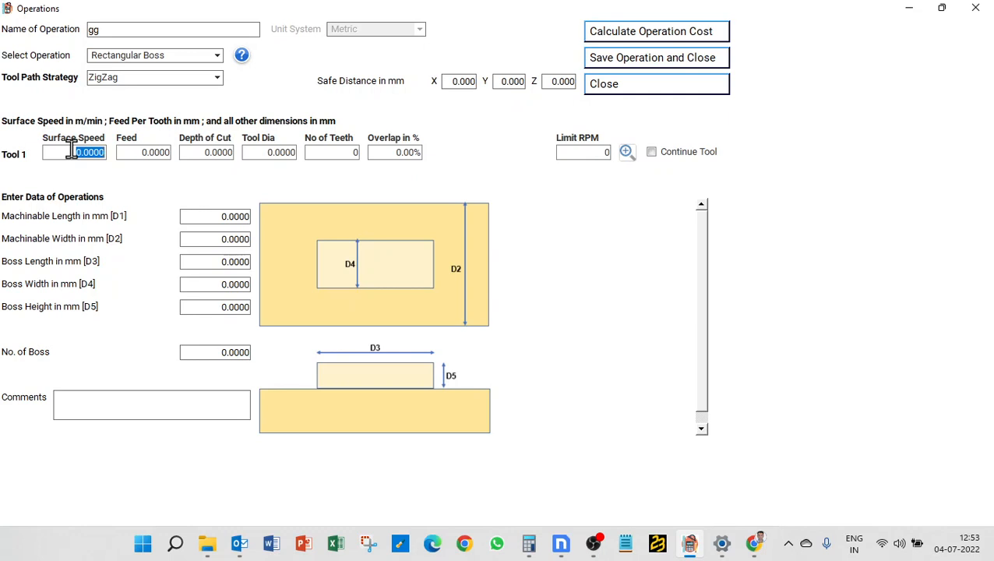
{"action": "type", "text": "200"}
{"action": "key", "text": "Tab"}
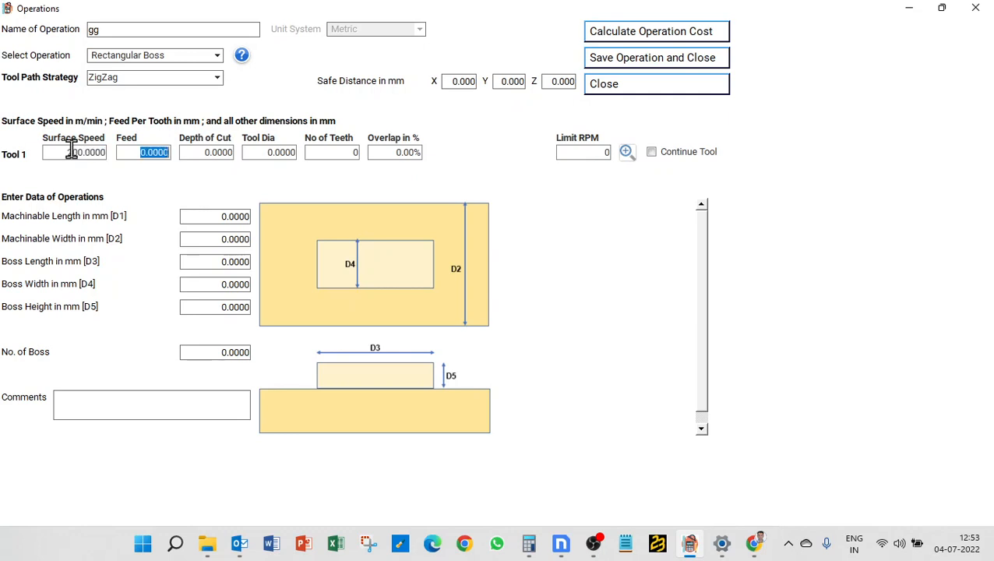
{"action": "type", "text": ".06"}
{"action": "key", "text": "Tab"}
{"action": "type", "text": "1"}
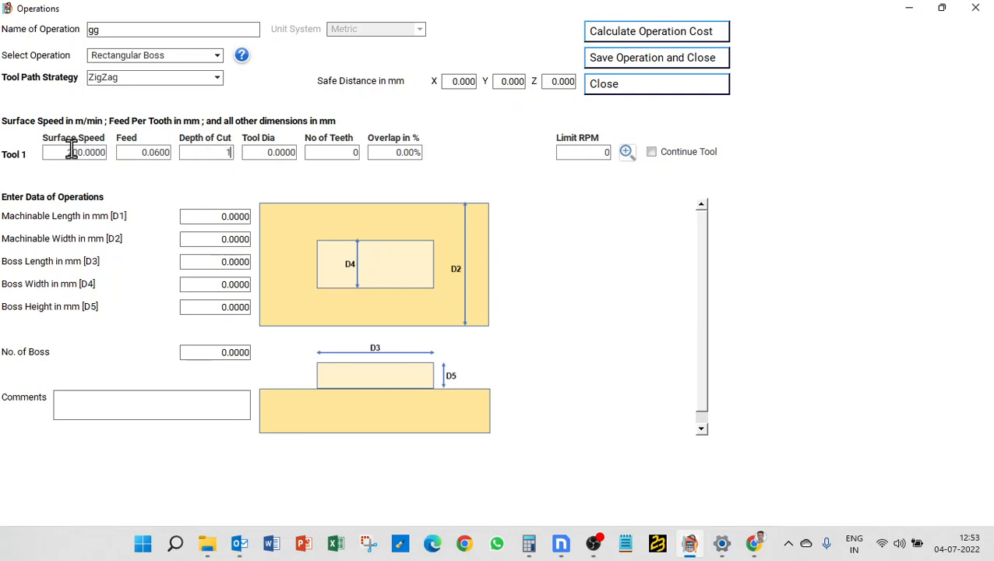
Step: Set Tool 1's diameter to 25 mm, its number of teeth to 4 and its overlap to 100%
{"action": "key", "text": "Tab"}
{"action": "type", "text": "25"}
{"action": "key", "text": "Tab"}
{"action": "type", "text": "4"}
{"action": "key", "text": "Tab"}
{"action": "type", "text": "100"}
{"action": "key", "text": "Tab"}
{"action": "key", "text": "Tab"}
{"action": "key", "text": "Tab"}
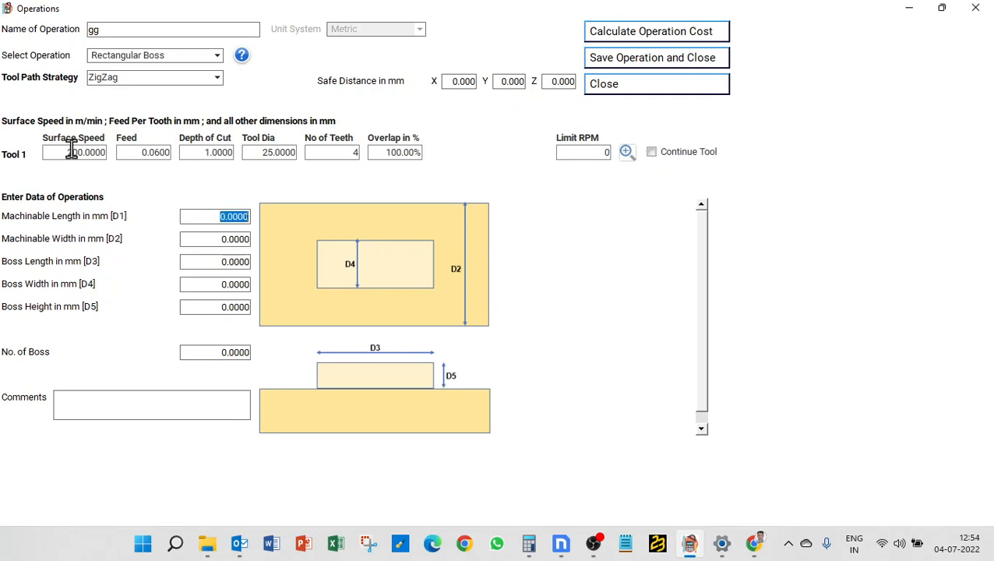
Step: Set the machinable length to 200 mm and width to 100 mm, and the boss length and width to 50 mm each
{"action": "mouse_move", "coordinate": [376, 320]}
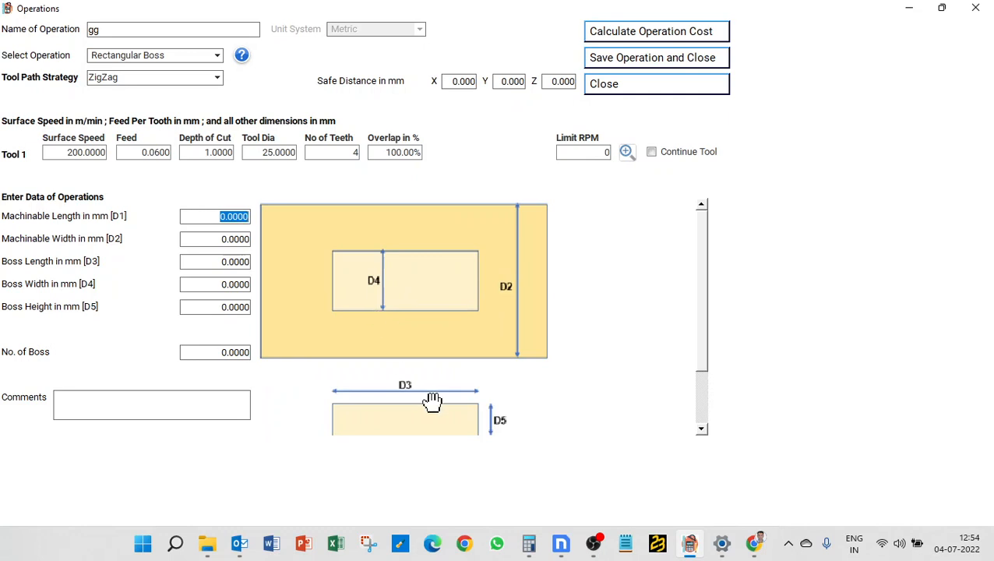
{"action": "mouse_move", "coordinate": [433, 402]}
{"action": "left_mouse_down"}
{"action": "mouse_move", "coordinate": [428, 191]}
{"action": "mouse_move", "coordinate": [321, 406]}
{"action": "mouse_move", "coordinate": [401, 259]}
{"action": "left_mouse_up"}
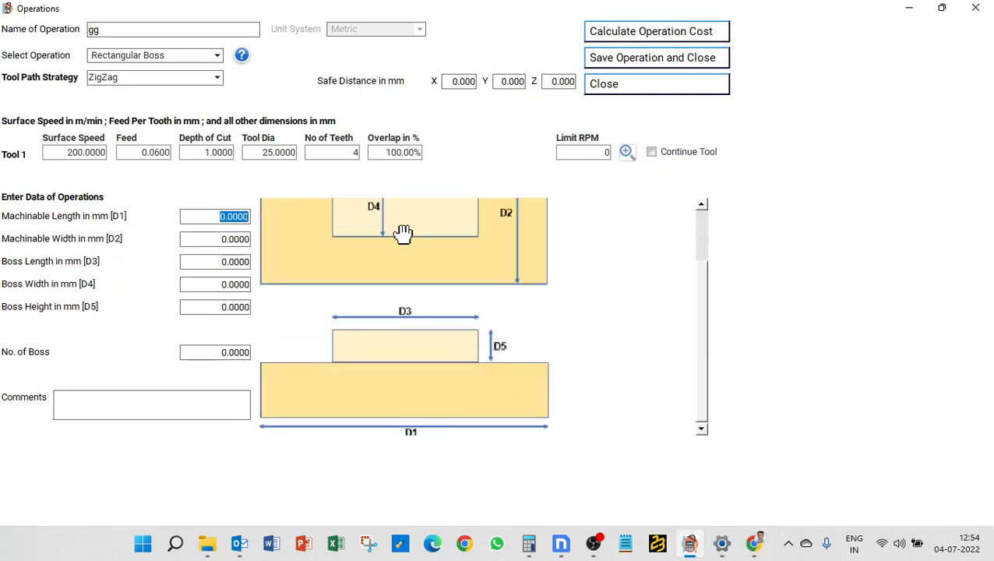
{"action": "left_click", "coordinate": [403, 234]}
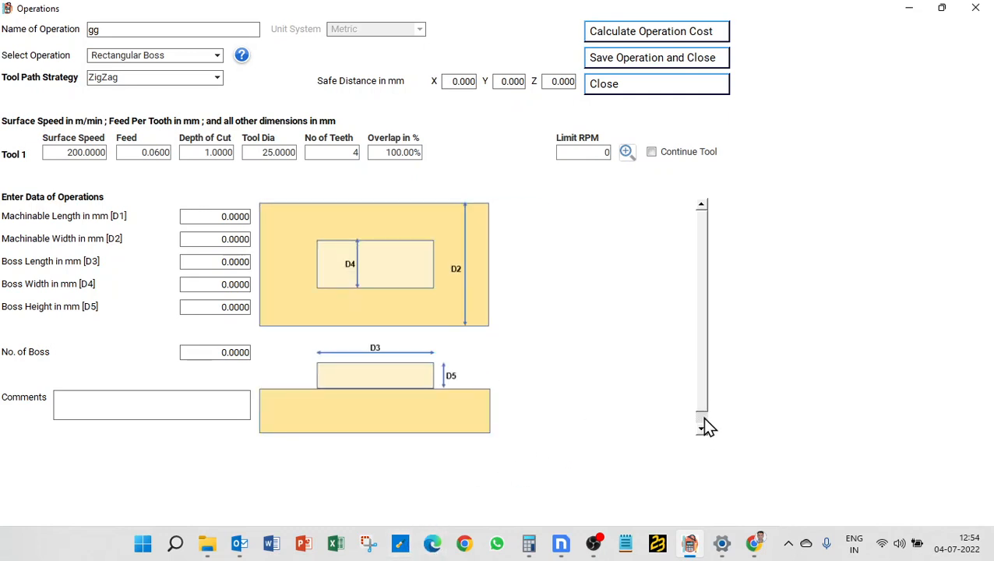
{"action": "left_click_drag", "start_coordinate": [701, 392], "coordinate": [701, 403]}
{"action": "left_click", "coordinate": [197, 217]}
{"action": "type", "text": "200"}
{"action": "key", "text": "Tab"}
{"action": "type", "text": "100"}
{"action": "key", "text": "Tab"}
{"action": "type", "text": "50"}
{"action": "key", "text": "Tab"}
{"action": "type", "text": "50"}
{"action": "key", "text": "Tab"}
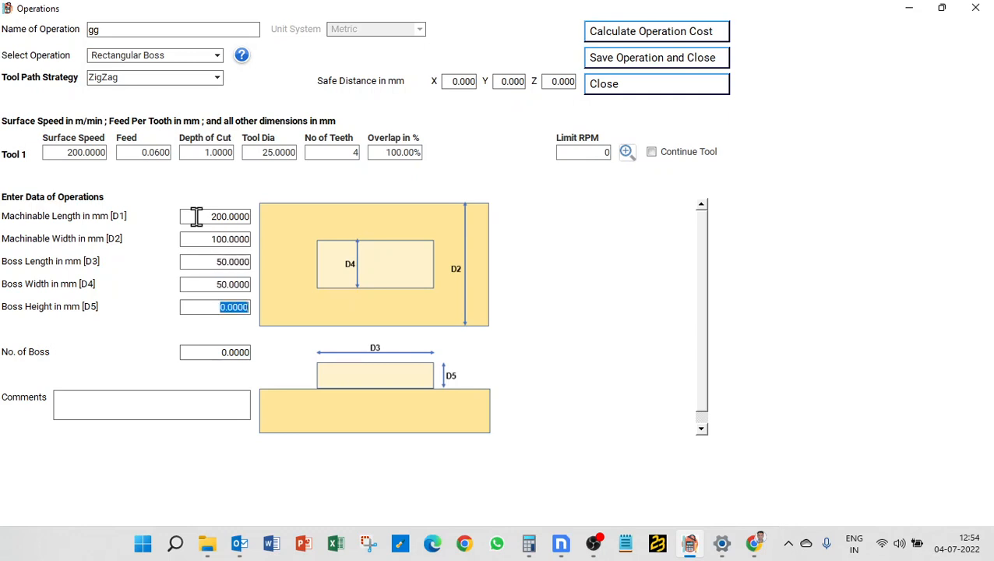
Step: Set the boss height to 5 mm and the number of bosses to 1, and calculate the operation cost
{"action": "type", "text": "5"}
{"action": "key", "text": "Tab"}
{"action": "type", "text": "1"}
{"action": "left_click", "coordinate": [644, 36]}
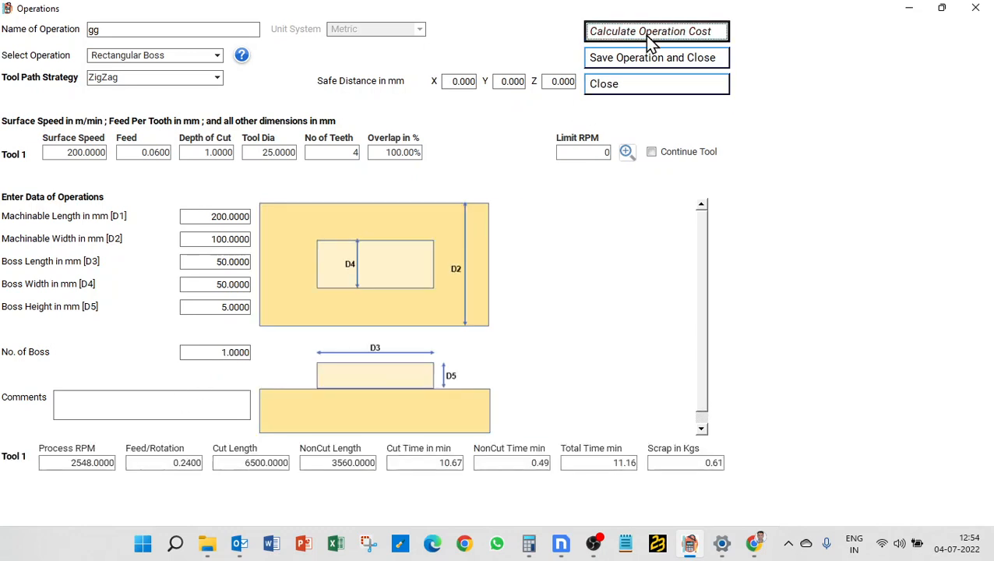
Step: Recalculate the rectangular boss cost with Tool 1's depth of cut at 1.5 mm and again at 3 mm
{"action": "mouse_move", "coordinate": [405, 302]}
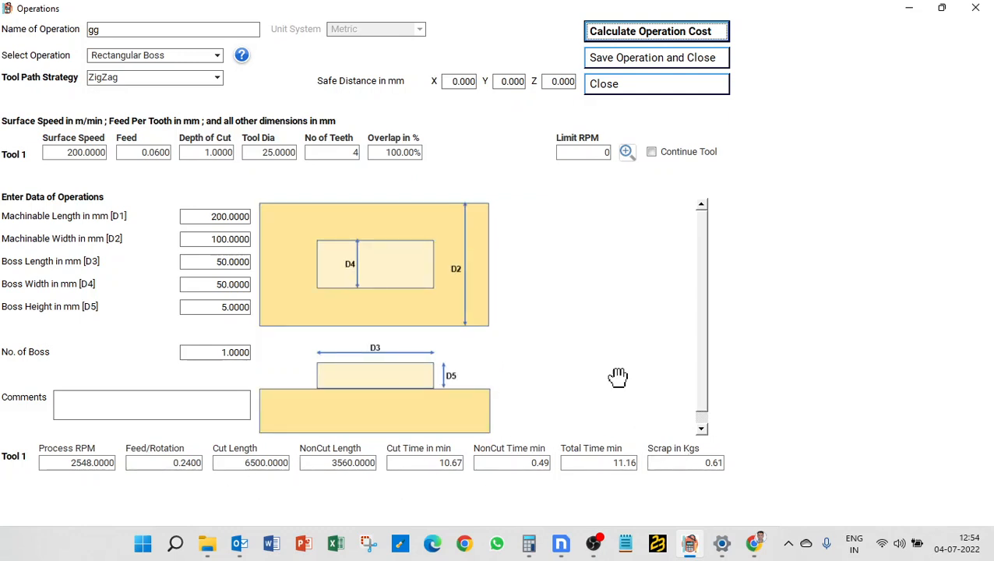
{"action": "left_click", "coordinate": [215, 152]}
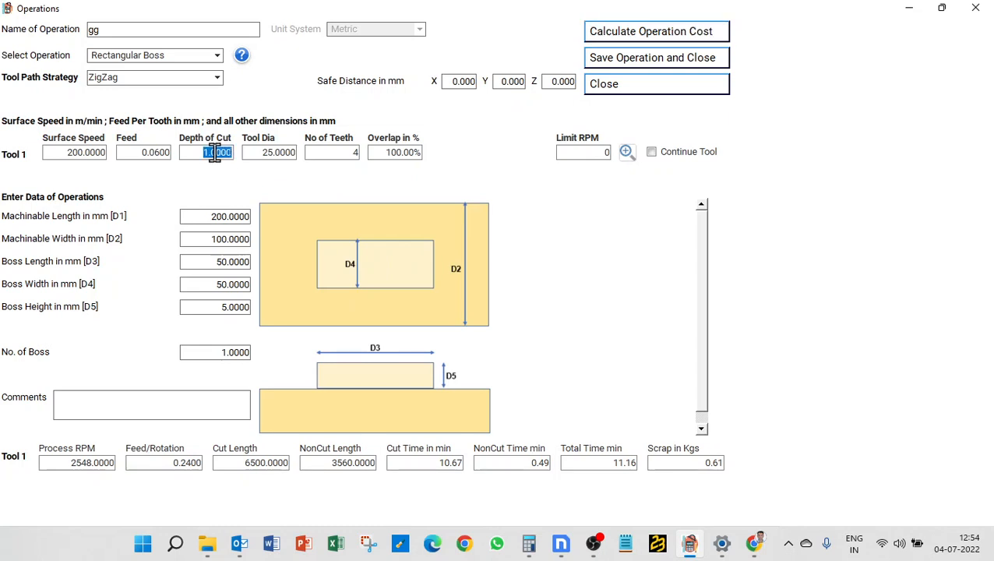
{"action": "type", "text": "1.5"}
{"action": "left_click", "coordinate": [616, 36]}
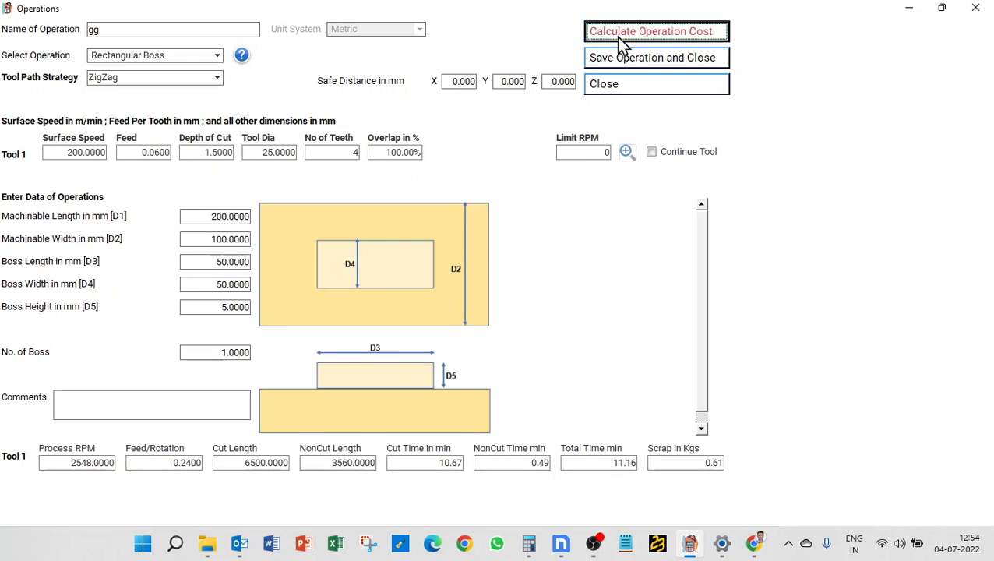
{"action": "left_click", "coordinate": [196, 154]}
{"action": "type", "text": "3"}
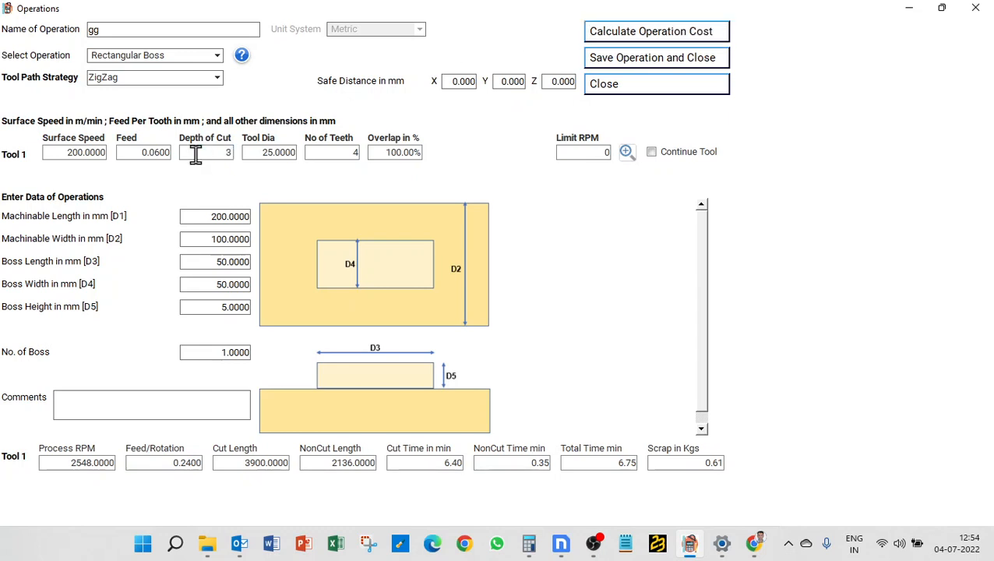
{"action": "left_click", "coordinate": [657, 35]}
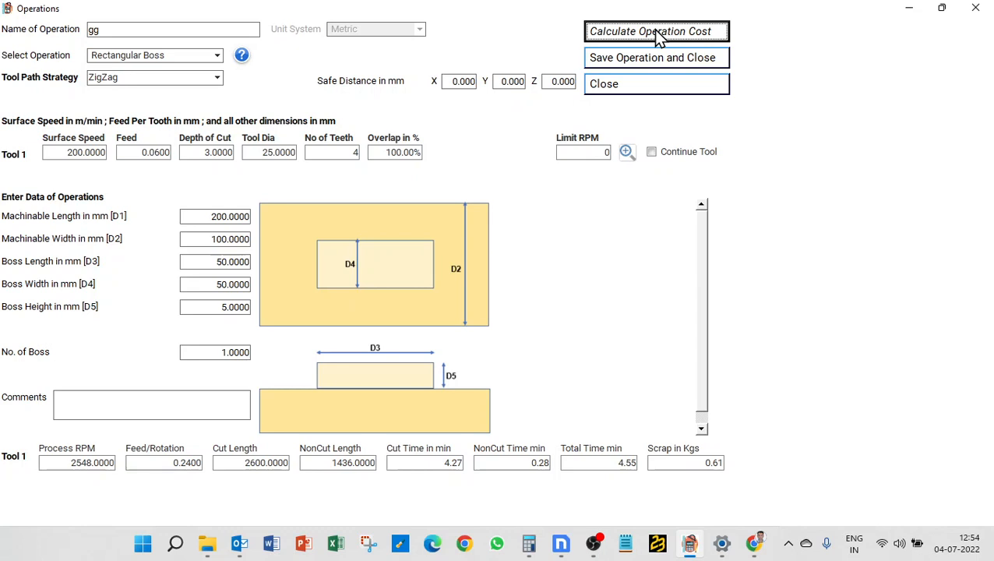
Step: Recalculate the rectangular boss cost with Tool 1's overlap at 50% and again at 60%
{"action": "left_click", "coordinate": [396, 153]}
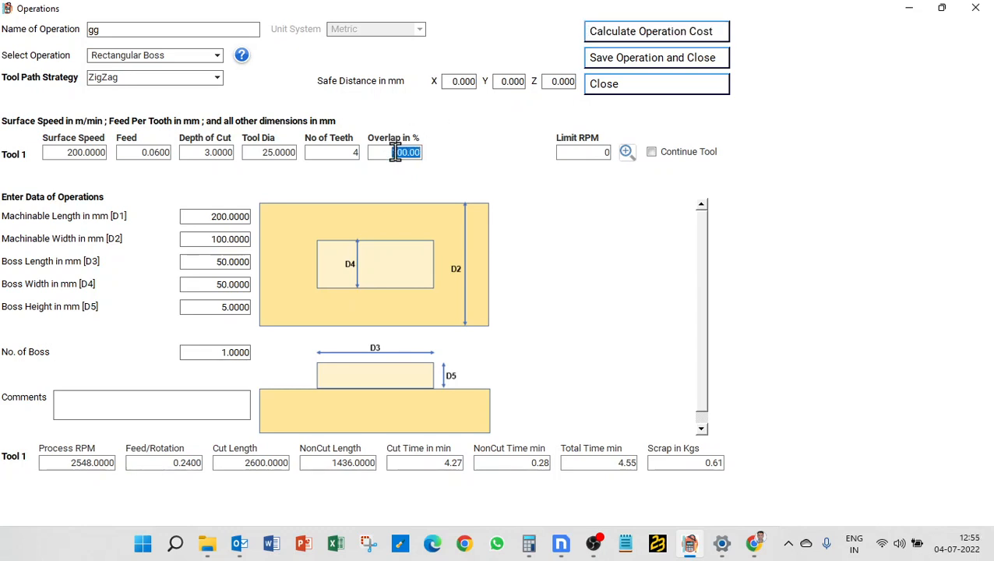
{"action": "type", "text": "50"}
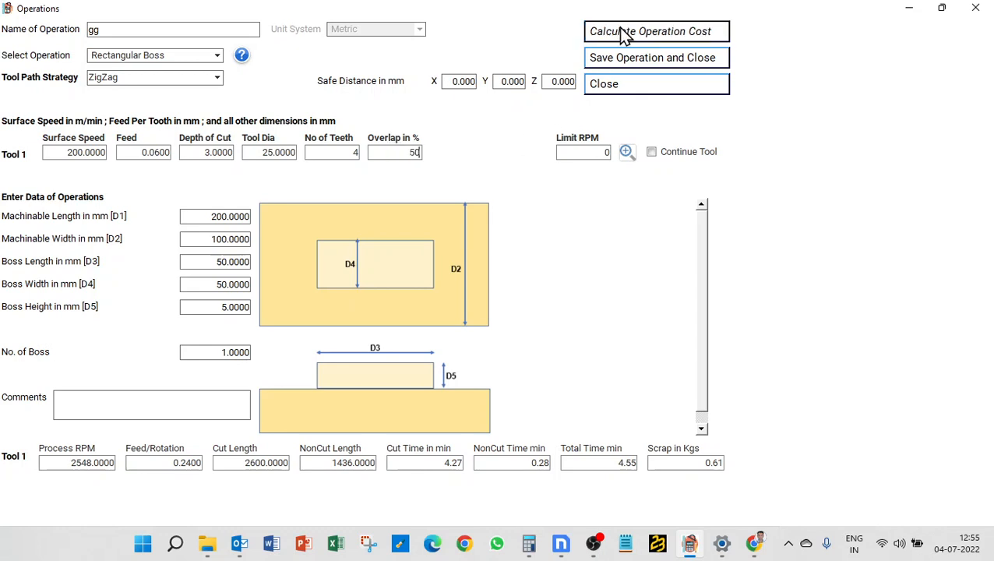
{"action": "left_click", "coordinate": [623, 35]}
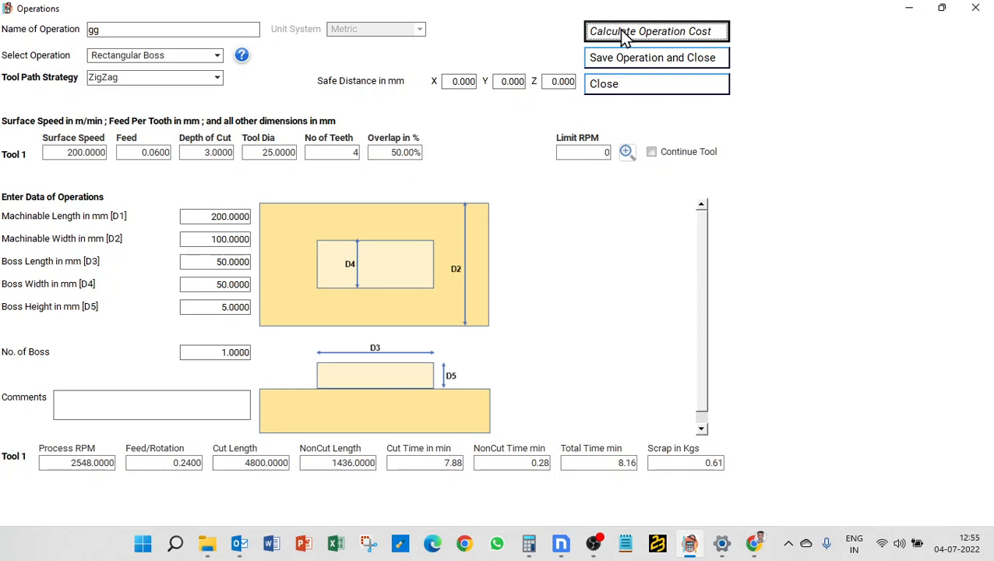
{"action": "left_click", "coordinate": [407, 155]}
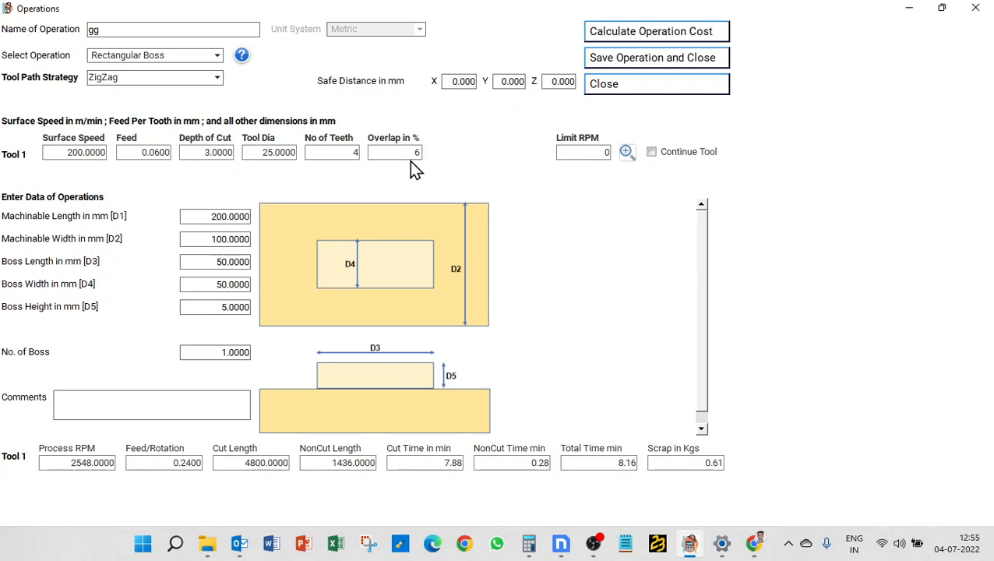
{"action": "left_click", "coordinate": [638, 40]}
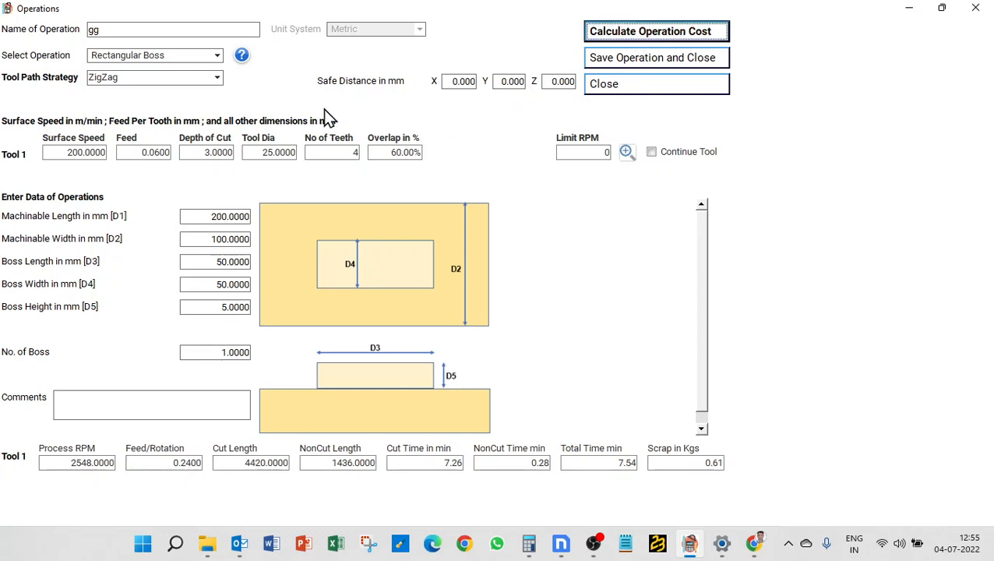
Step: Recalculate the rectangular boss cost with the Counter tool path strategy and again with Spiral
{"action": "left_click", "coordinate": [174, 81]}
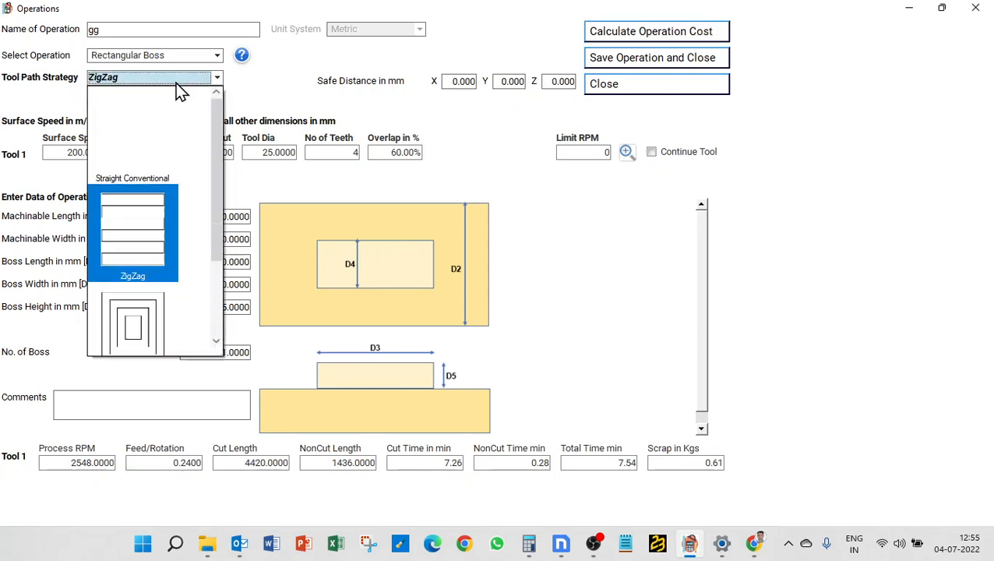
{"action": "left_click", "coordinate": [146, 317]}
{"action": "left_click", "coordinate": [692, 41]}
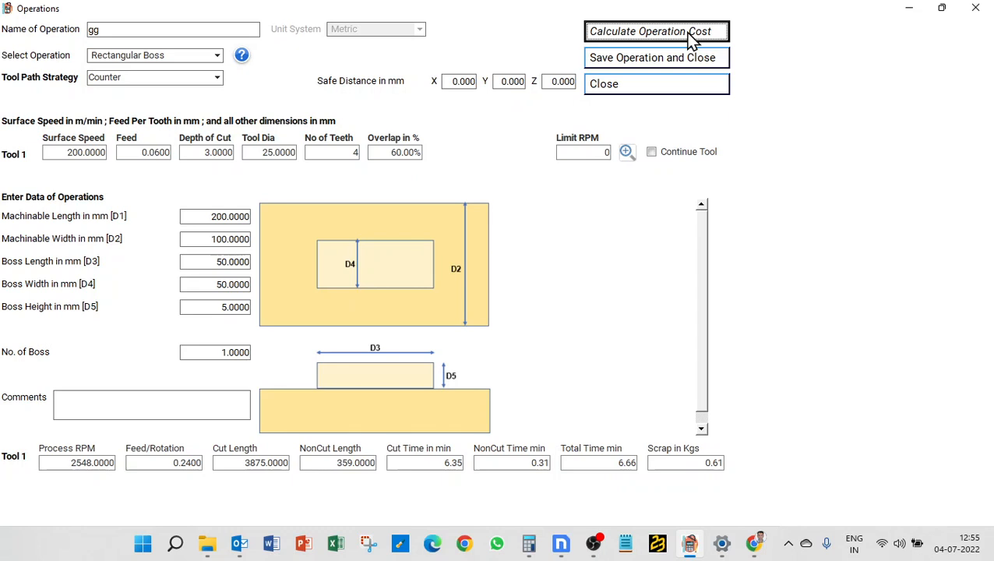
{"action": "left_click", "coordinate": [196, 78]}
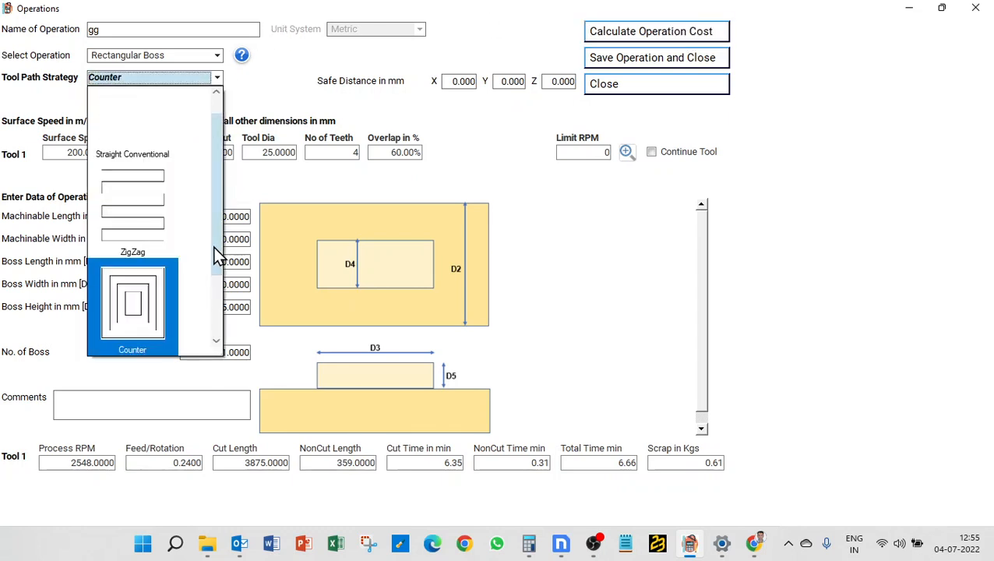
{"action": "left_click_drag", "start_coordinate": [218, 256], "coordinate": [221, 332]}
{"action": "left_click", "coordinate": [169, 320]}
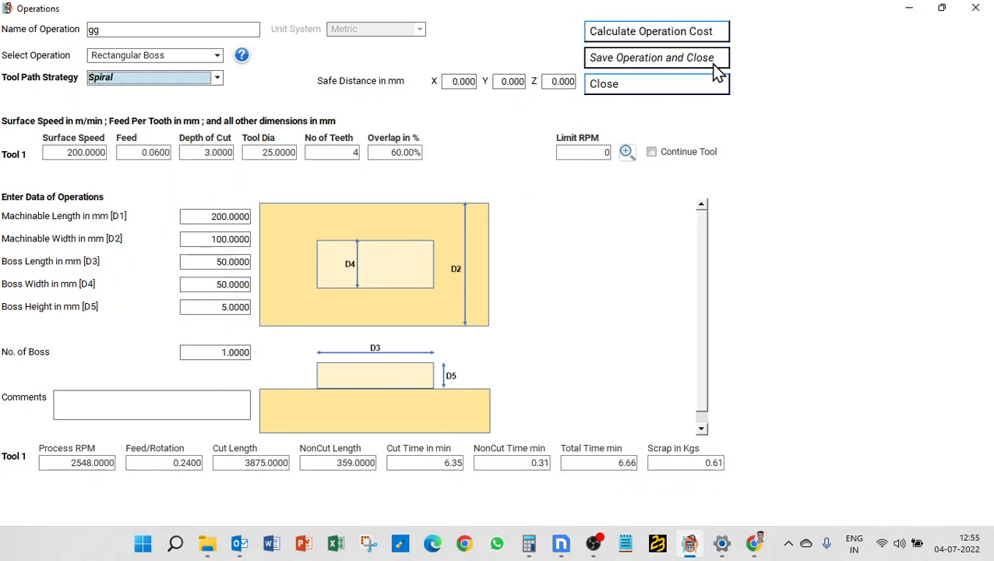
{"action": "left_click", "coordinate": [666, 39]}
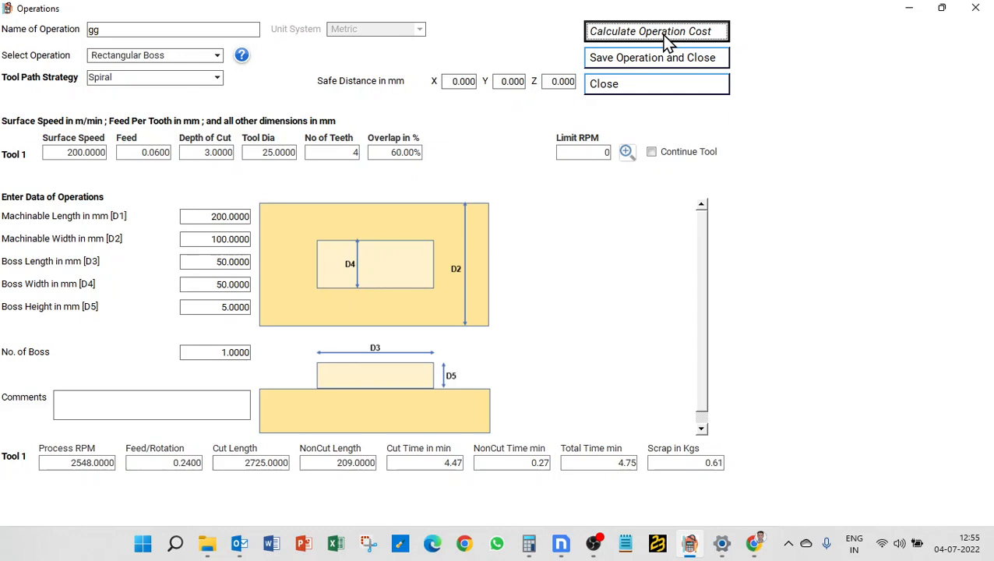
Step: Change the operation to Round Boss and set its tool path strategy to ZigZag
{"action": "left_click", "coordinate": [176, 60]}
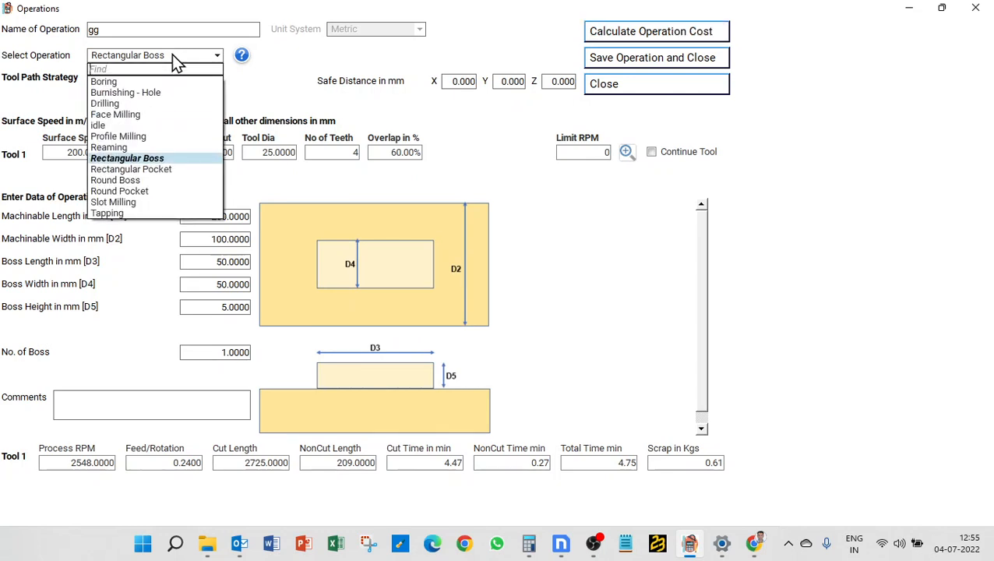
{"action": "left_click", "coordinate": [162, 181]}
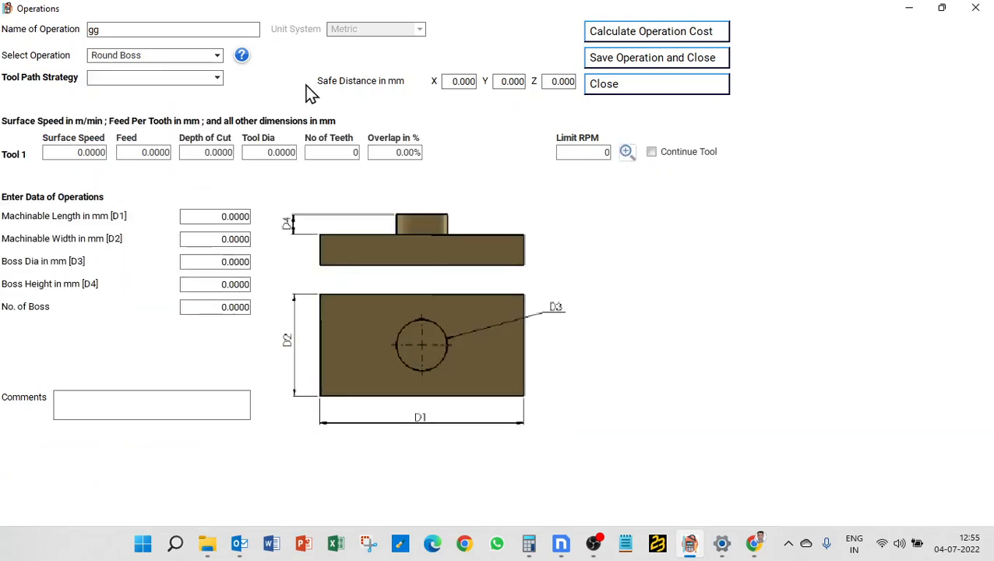
{"action": "left_click", "coordinate": [189, 78]}
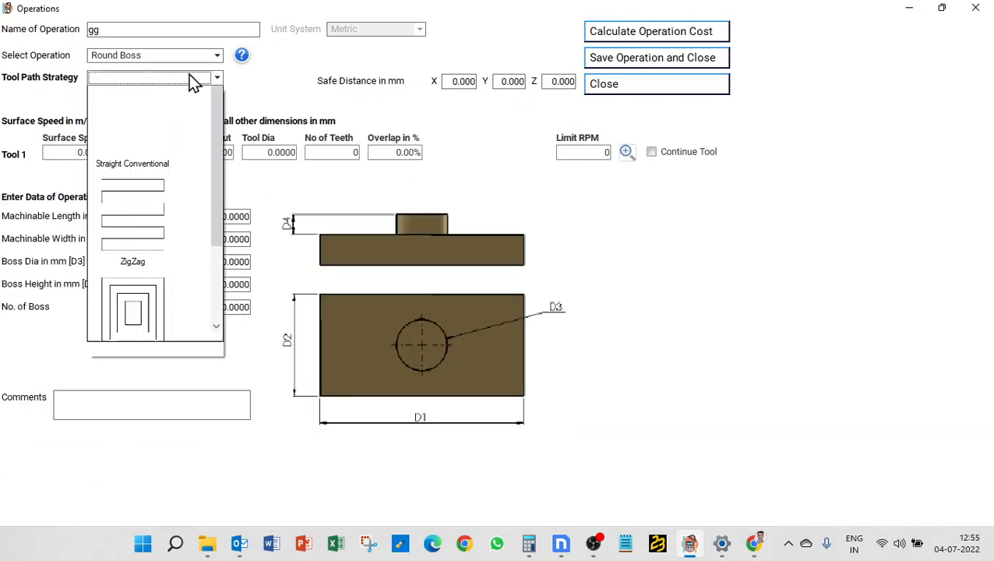
{"action": "left_click", "coordinate": [158, 220]}
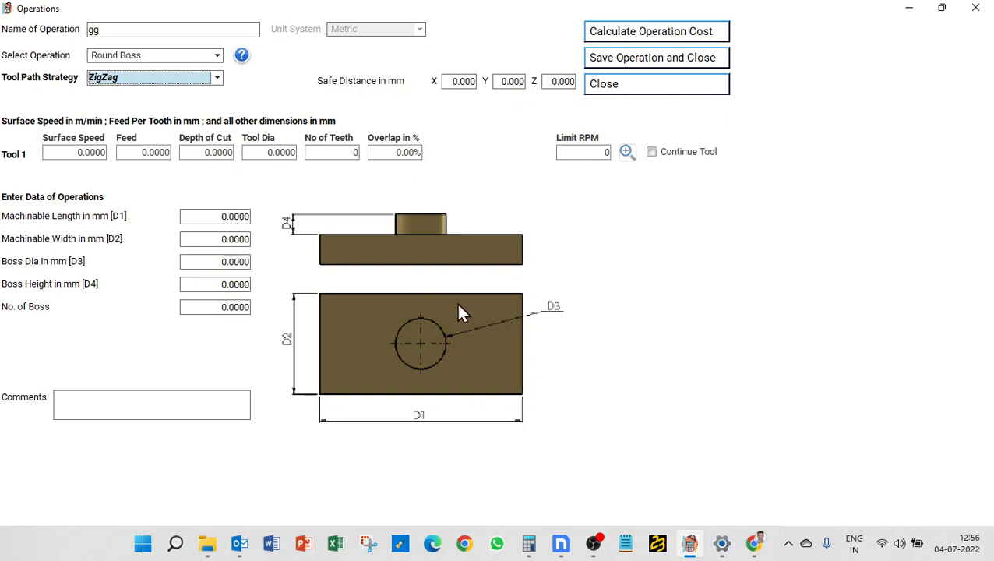
Step: Set Tool 1 to surface speed 180, feed 0.02, depth of cut 1 mm, tool diameter 25 mm, 4 teeth and 60% overlap
{"action": "left_click", "coordinate": [84, 153]}
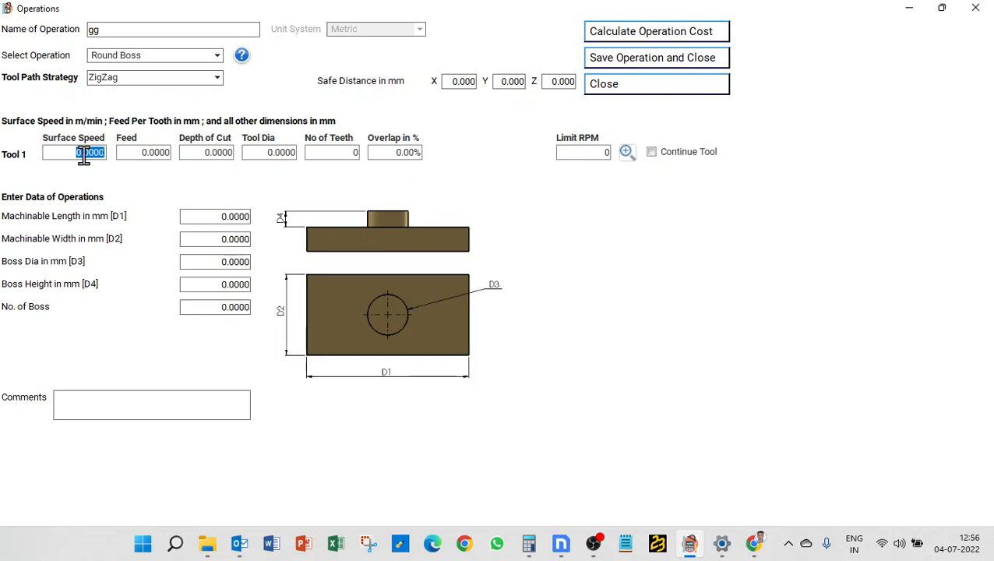
{"action": "type", "text": "180"}
{"action": "key", "text": "Tab"}
{"action": "type", "text": "0.02"}
{"action": "key", "text": "Tab"}
{"action": "type", "text": "1"}
{"action": "key", "text": "Tab"}
{"action": "type", "text": "25"}
{"action": "key", "text": "Tab"}
{"action": "type", "text": "4"}
{"action": "key", "text": "Tab"}
{"action": "type", "text": "60"}
{"action": "key", "text": "Tab"}
{"action": "key", "text": "Tab"}
{"action": "key", "text": "Tab"}
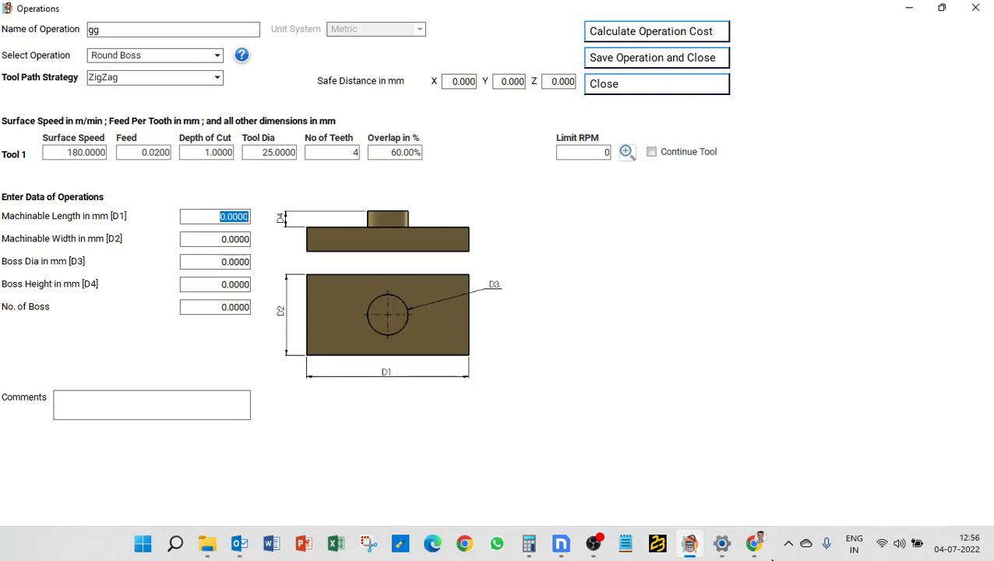
Step: Set the round boss operation's machinable length and width to 200 mm each and the boss diameter to 100 mm
{"action": "type", "text": "200"}
{"action": "key", "text": "Tab"}
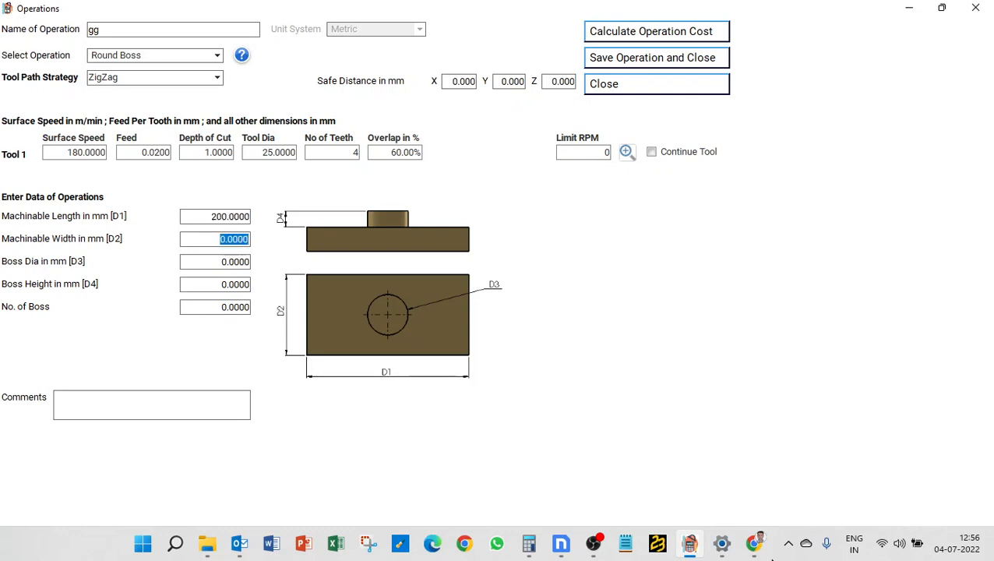
{"action": "type", "text": "200"}
{"action": "key", "text": "Tab"}
{"action": "type", "text": "100"}
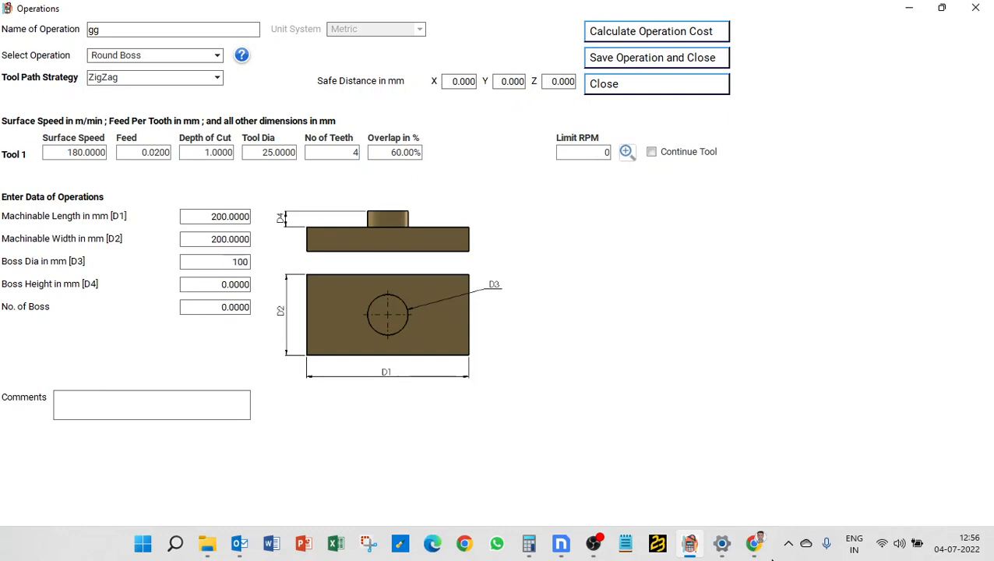
{"action": "key", "text": "Tab"}
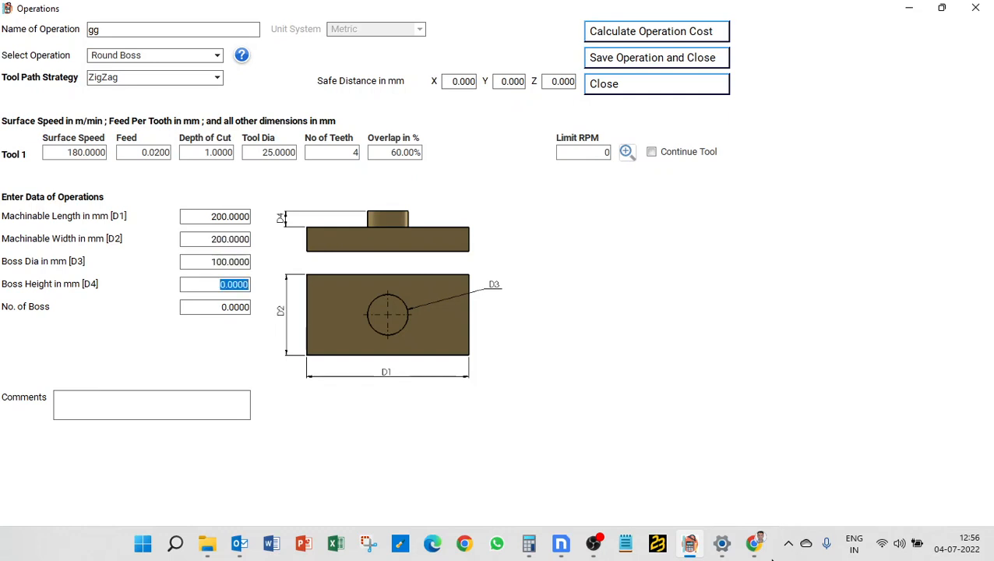
Step: Set the round boss height to 5 mm and the number of bosses to 1, and calculate the operation cost
{"action": "type", "text": "5"}
{"action": "key", "text": "Tab"}
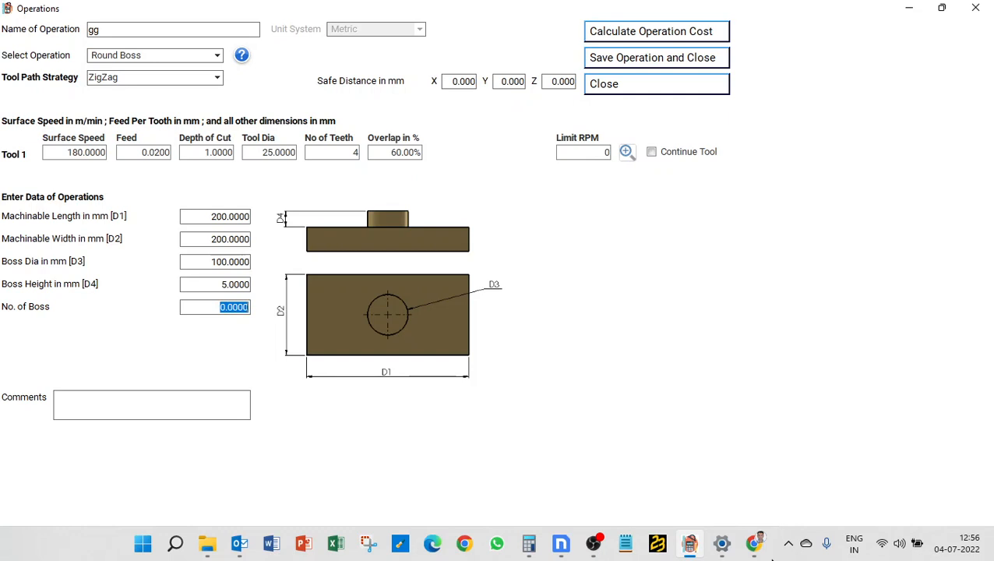
{"action": "type", "text": "1"}
{"action": "left_click", "coordinate": [617, 35]}
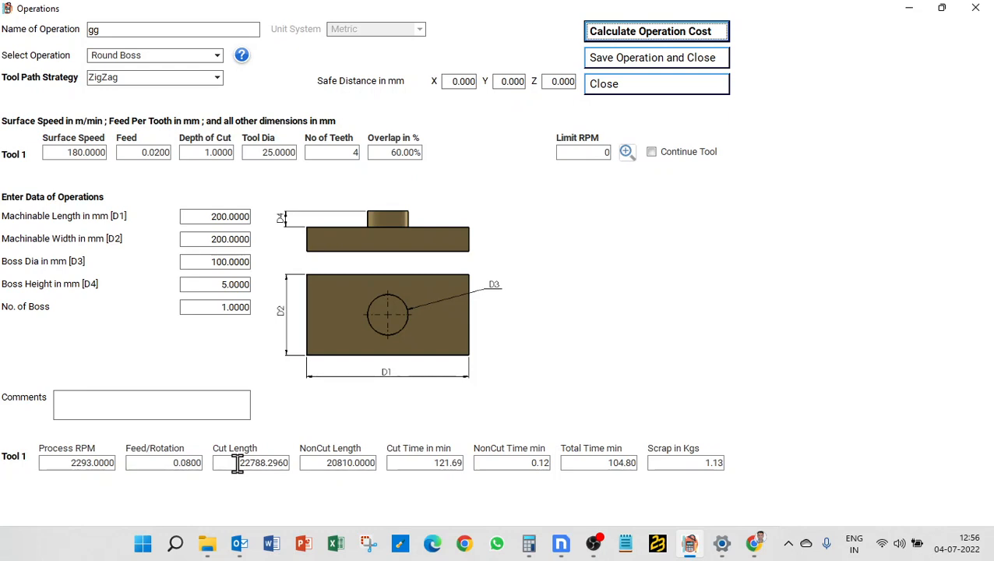
Step: Recalculate the round boss cost with Tool 1's overlap at 100%
{"action": "left_click", "coordinate": [393, 154]}
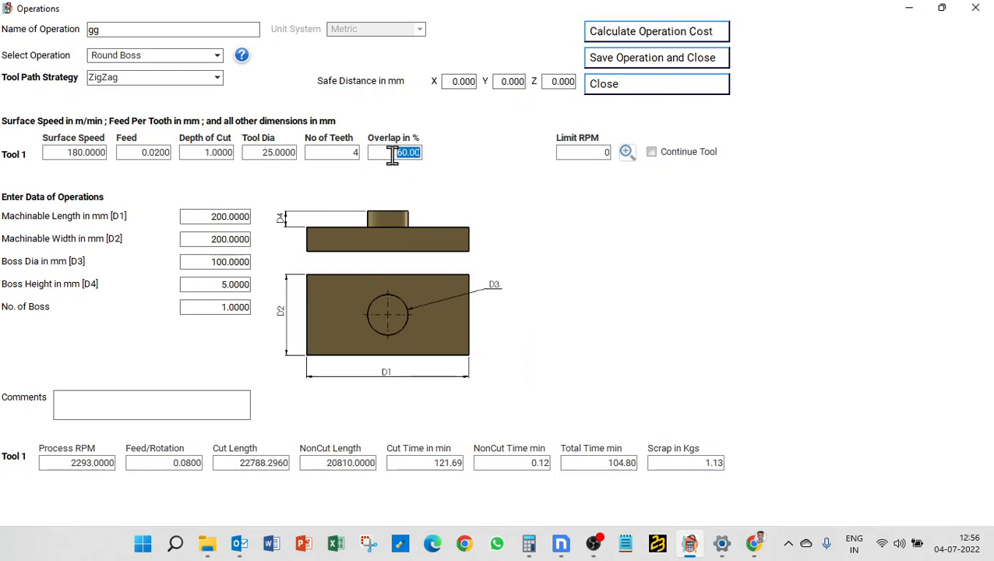
{"action": "type", "text": "100"}
{"action": "left_click", "coordinate": [671, 35]}
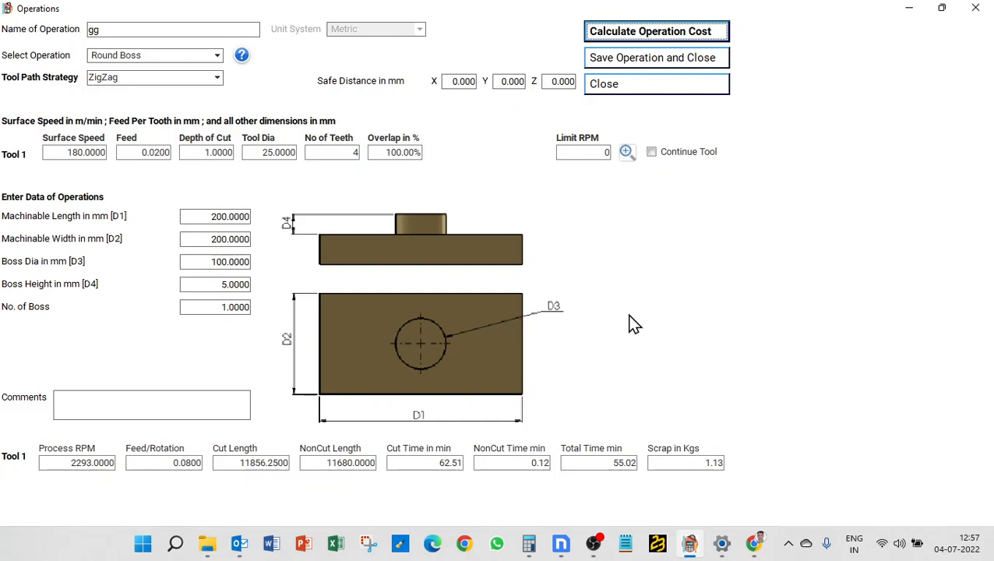
Step: Switch the operation to Rectangular Pocket and look through its available tool path strategies
{"action": "left_click", "coordinate": [153, 56]}
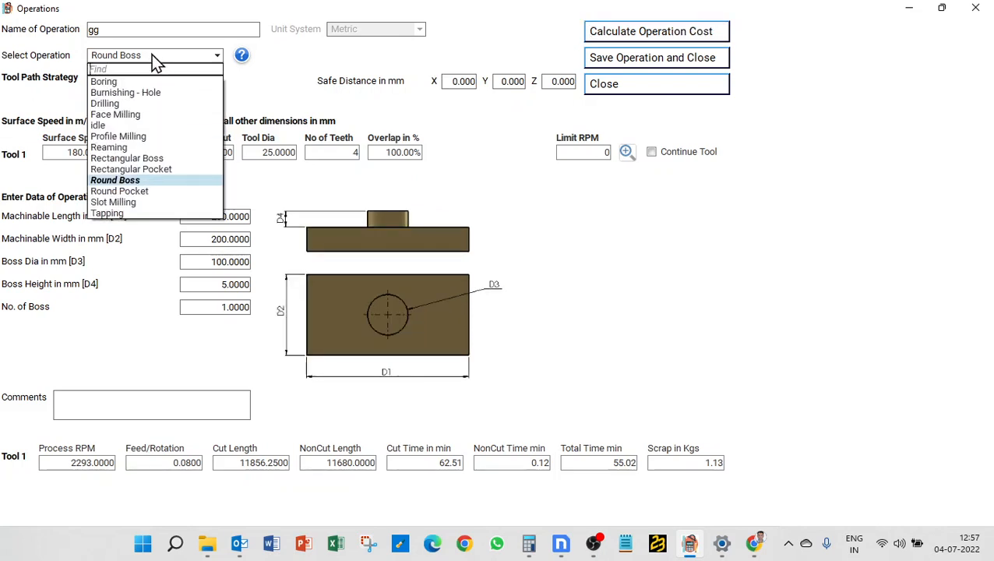
{"action": "left_click", "coordinate": [154, 168]}
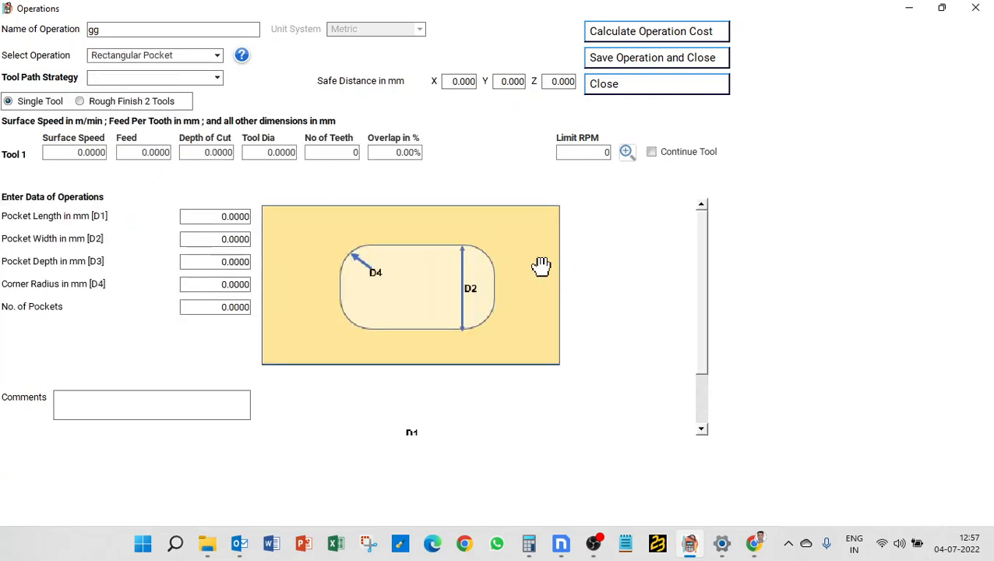
{"action": "left_click", "coordinate": [144, 81]}
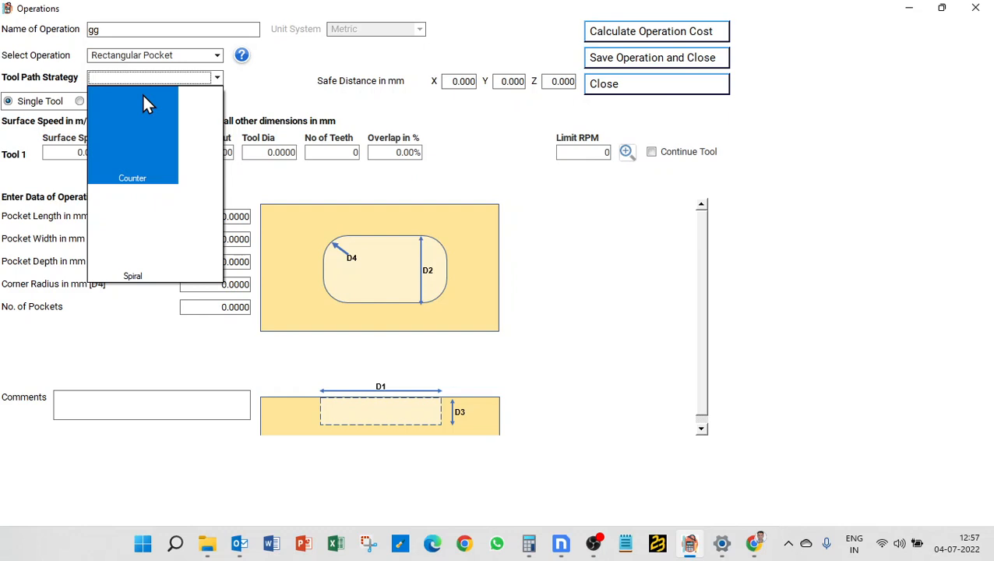
{"action": "left_click", "coordinate": [143, 95]}
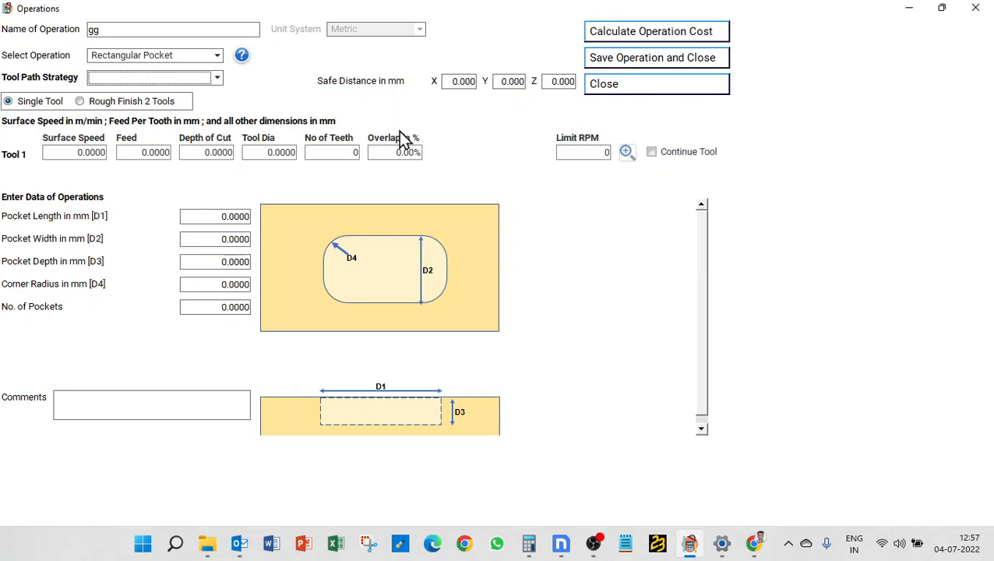
Step: Change the operation to Round Pocket to show its input dimensions and diagram
{"action": "left_click", "coordinate": [158, 57]}
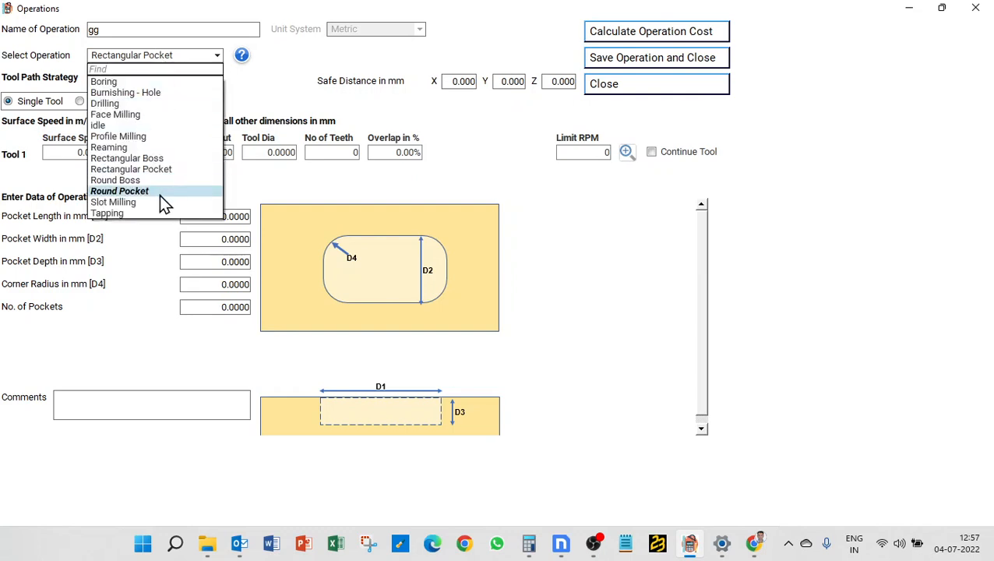
{"action": "left_click", "coordinate": [159, 195]}
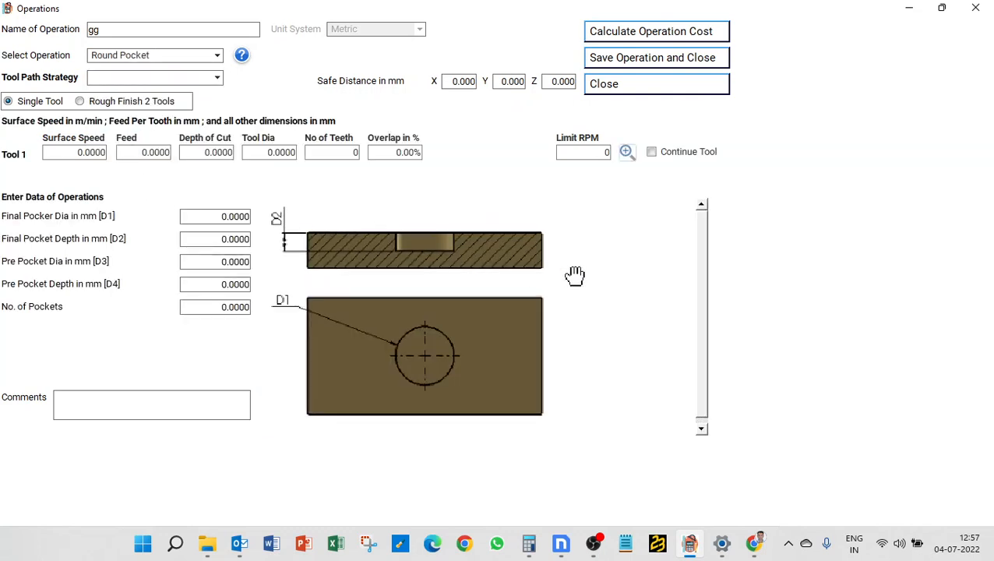